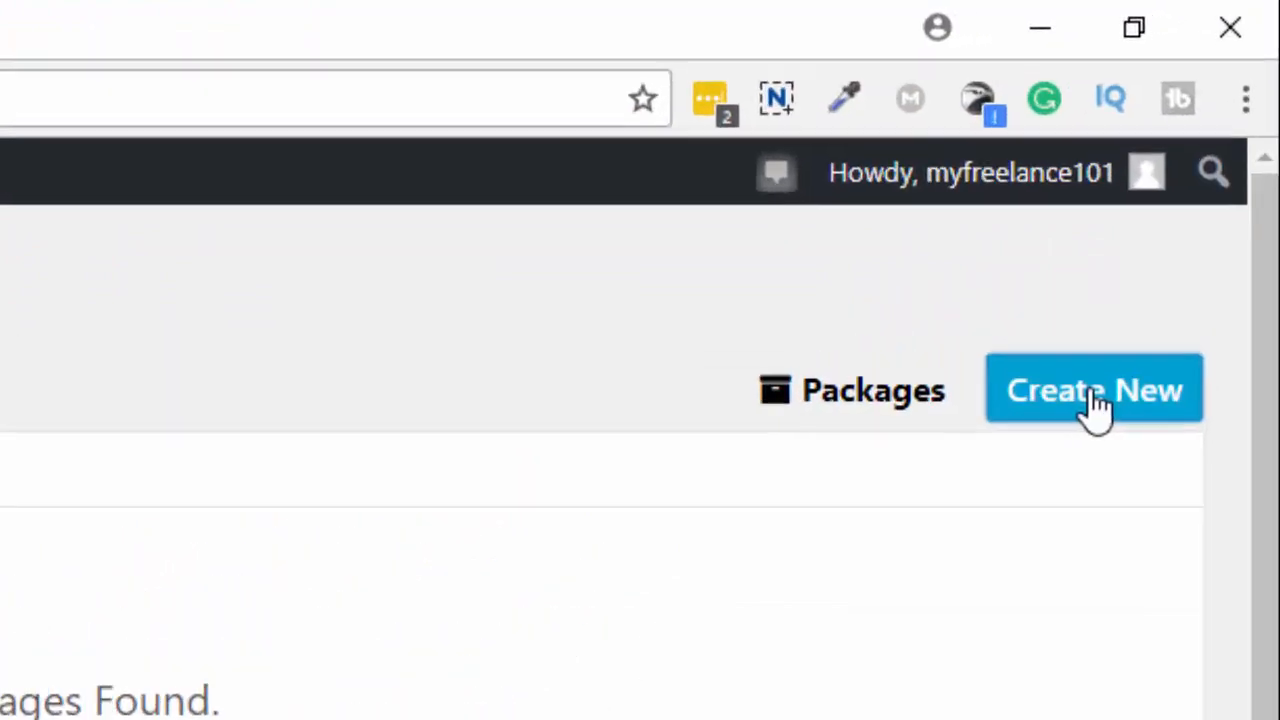
Create a new Duplicator package and review its Storage, Archive and Installer setup, with 12 directories excluded.
click(1097, 405)
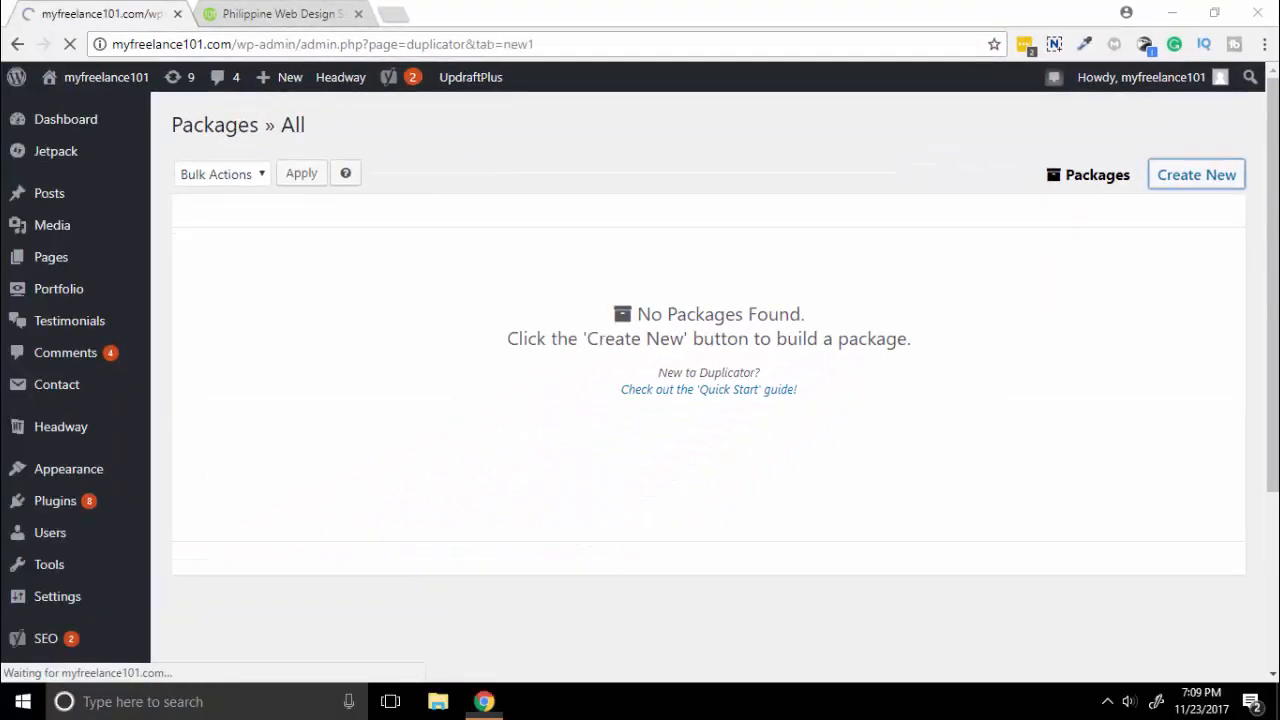
scroll(891, 403, down, 1)
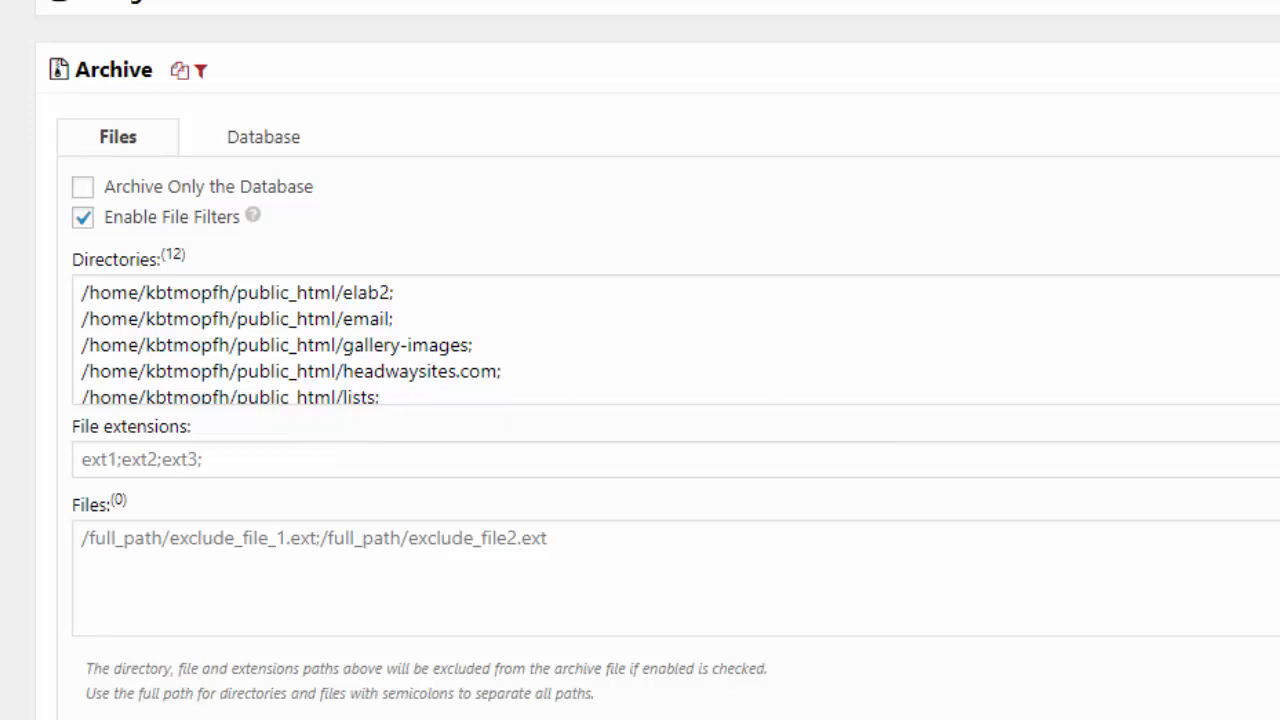
scroll(640, 400, down, 1)
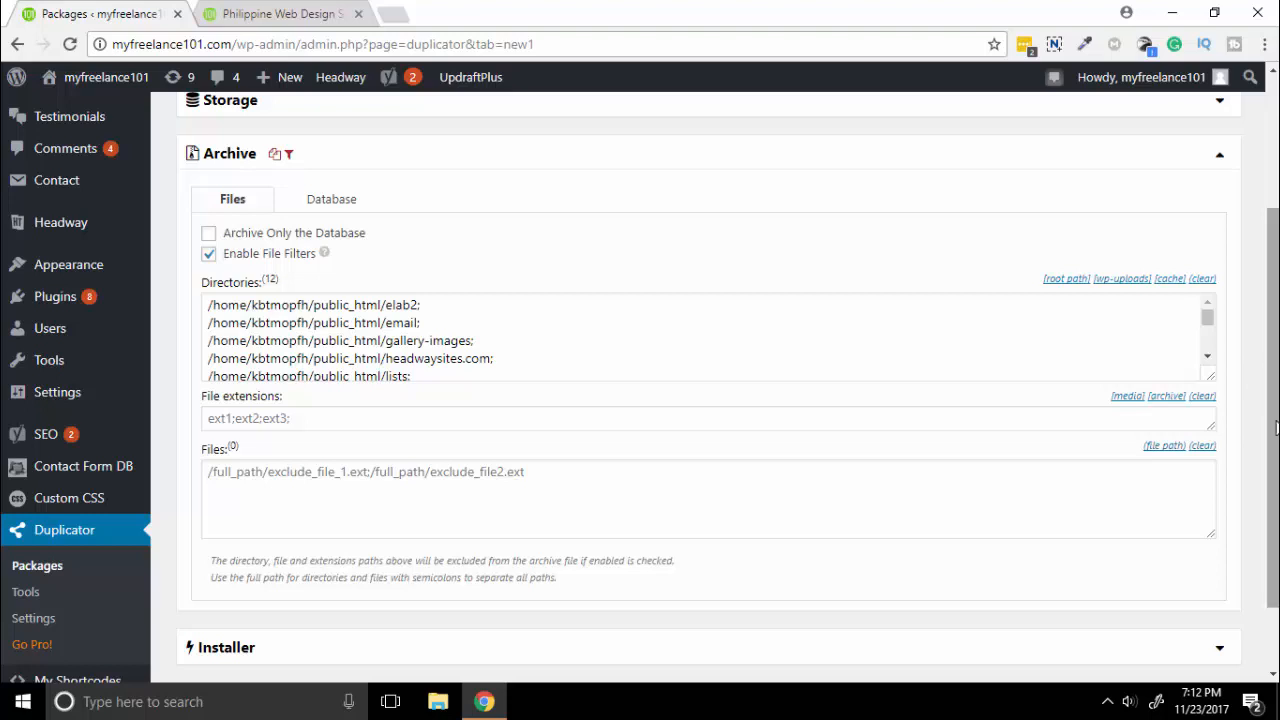
scroll(1246, 376, down, 1)
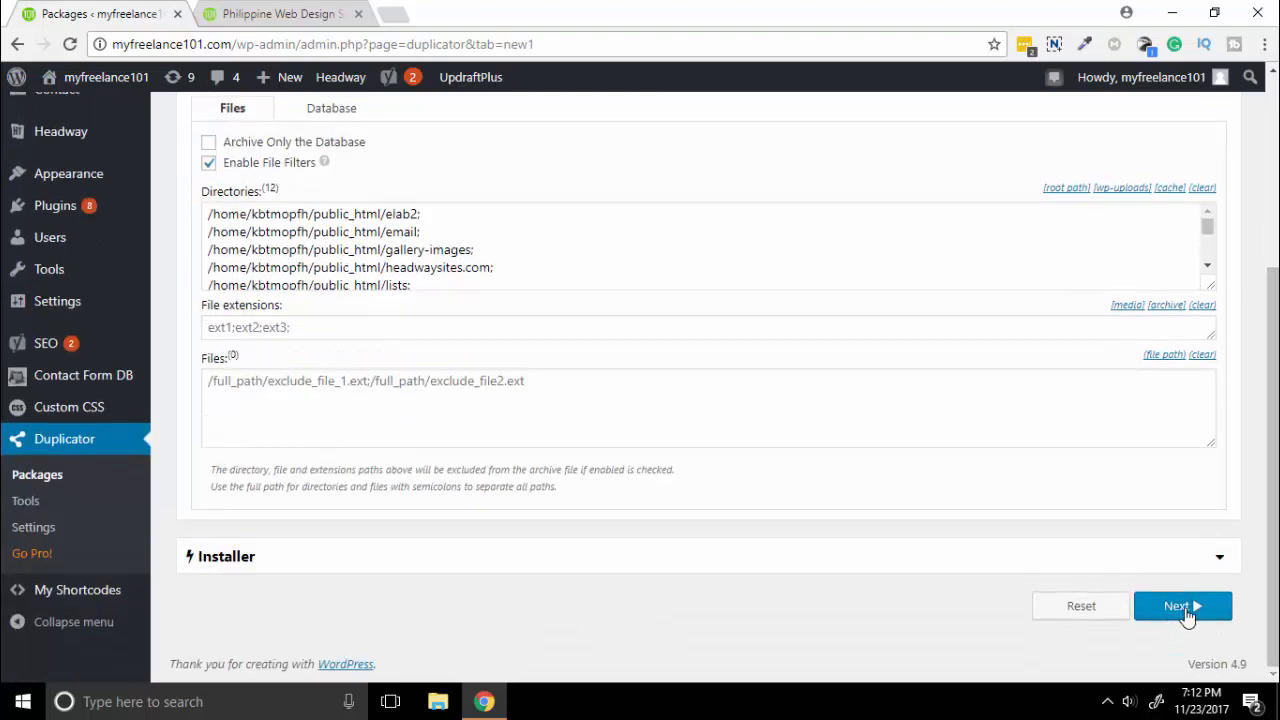
Run the site scan, then build the package into an installer and a 51.54MB archive.
click(1198, 614)
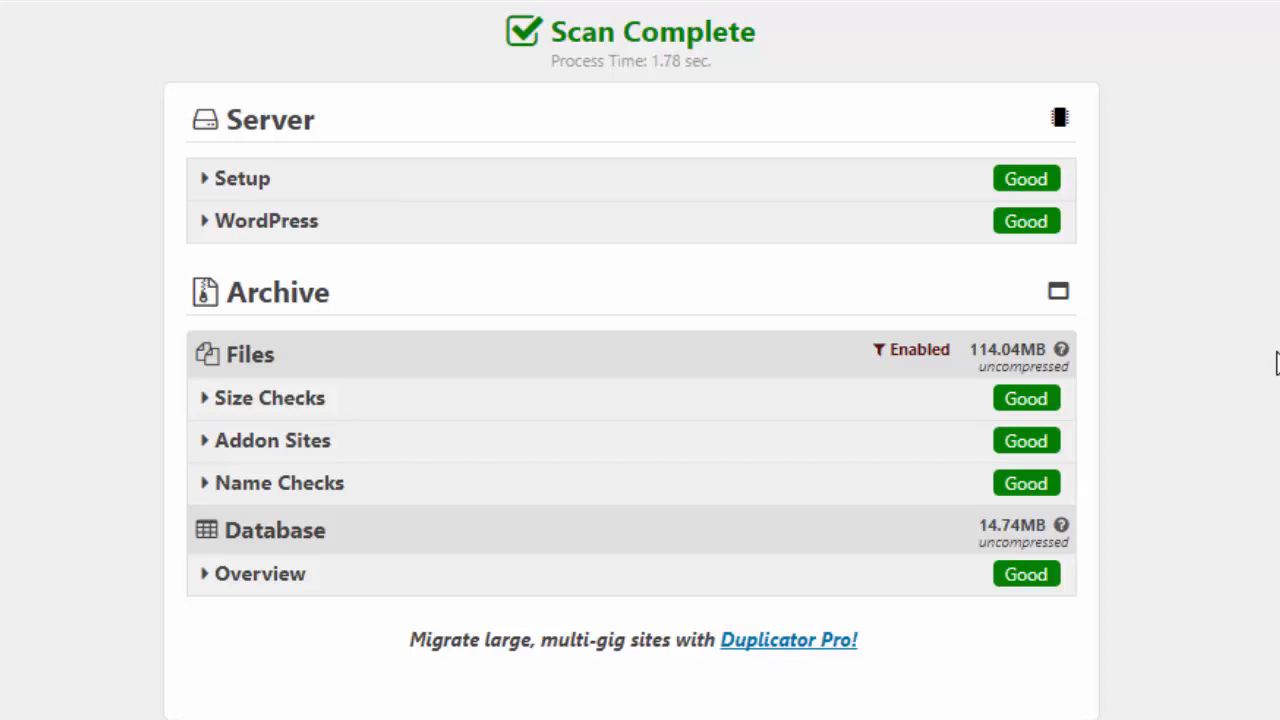
scroll(1275, 360, down, 3)
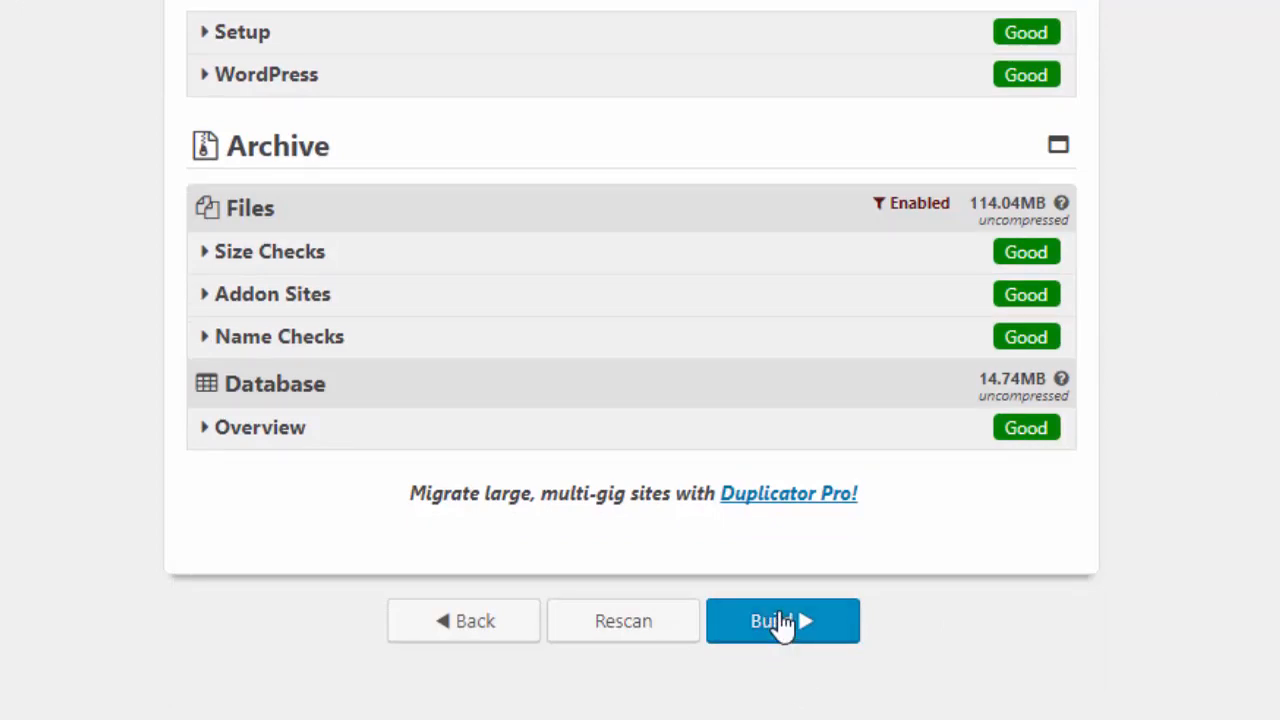
click(788, 632)
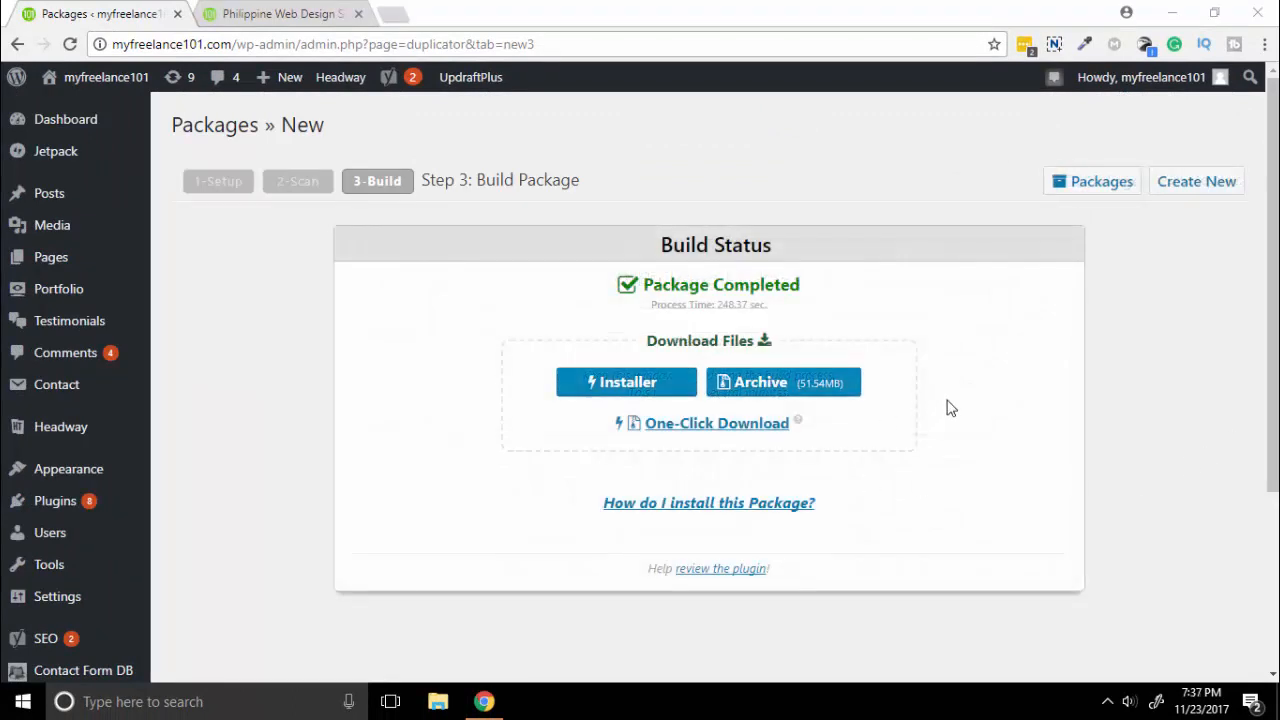
Download the package's installer and archive files.
scroll(950, 407, down, 2)
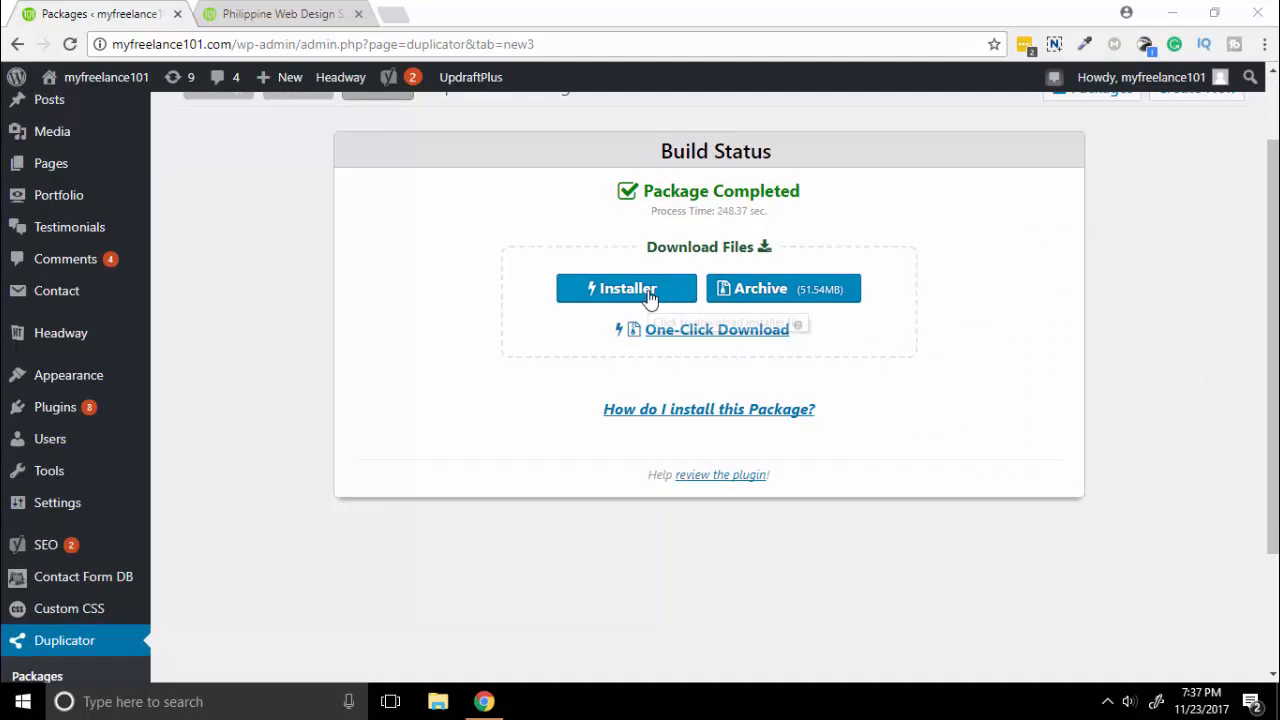
click(650, 296)
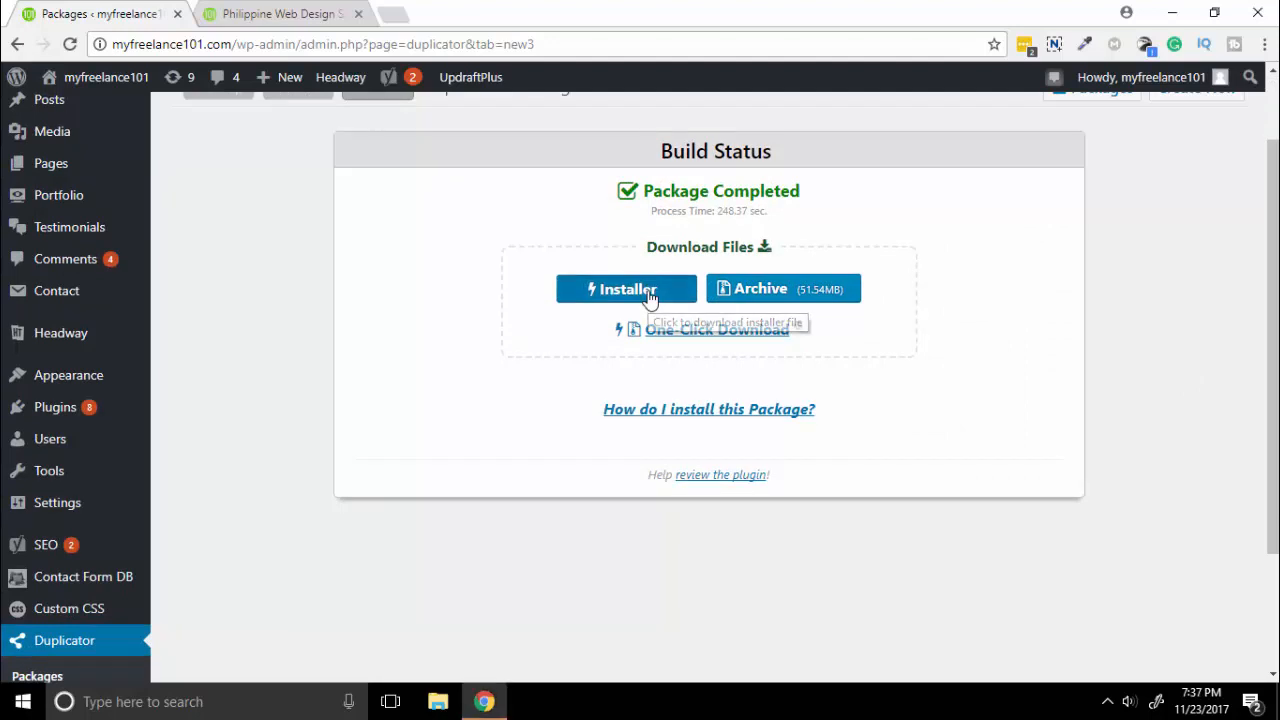
click(794, 294)
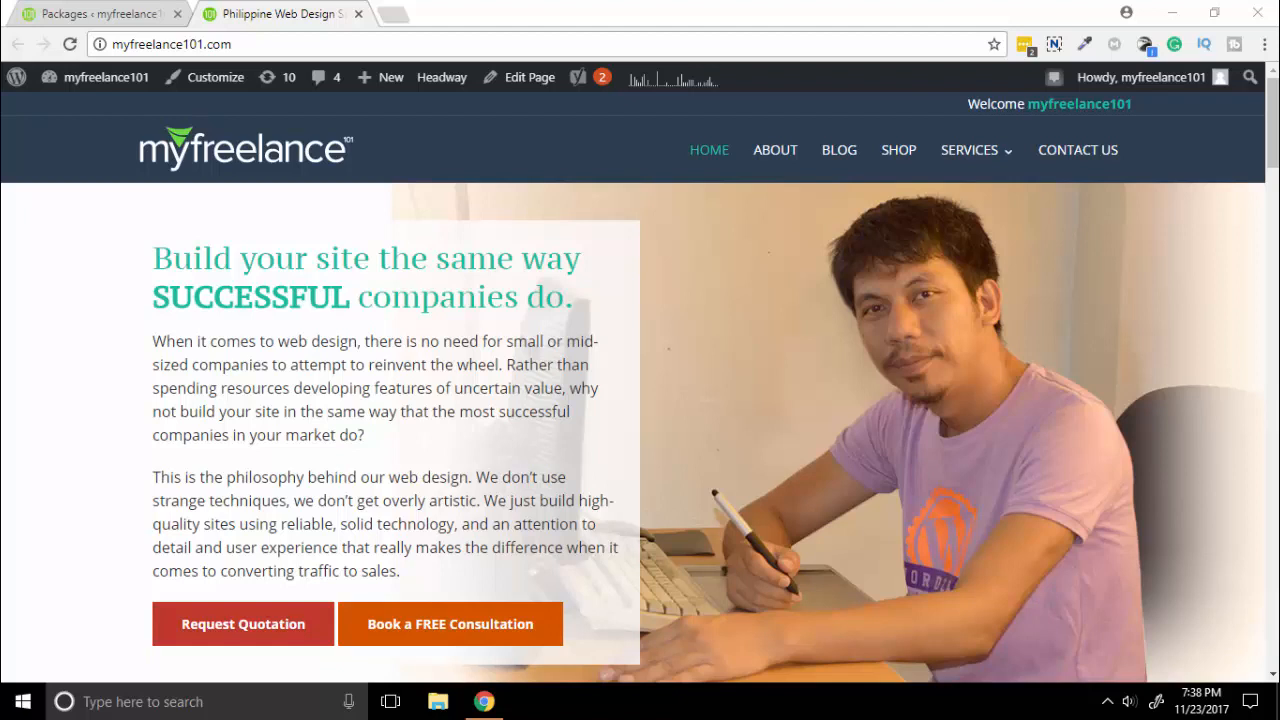
Log in to cPanel through its URL and go to MySQL Databases.
click(346, 44)
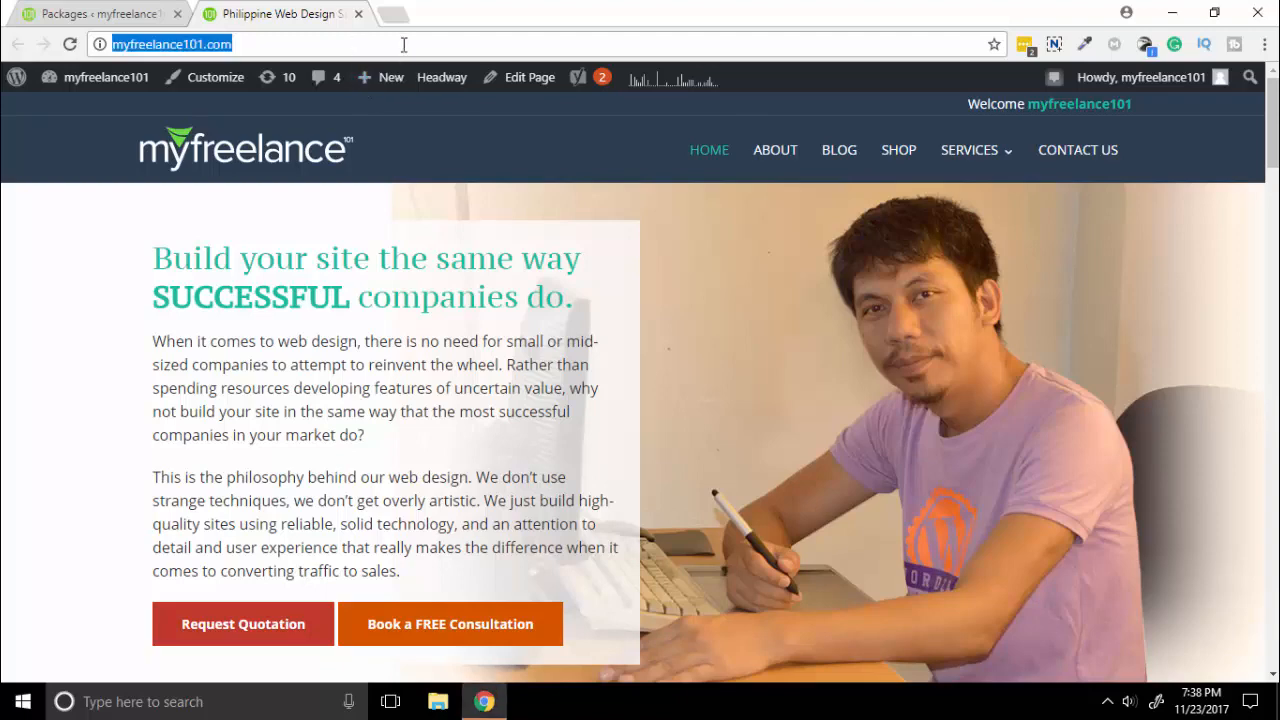
click(431, 47)
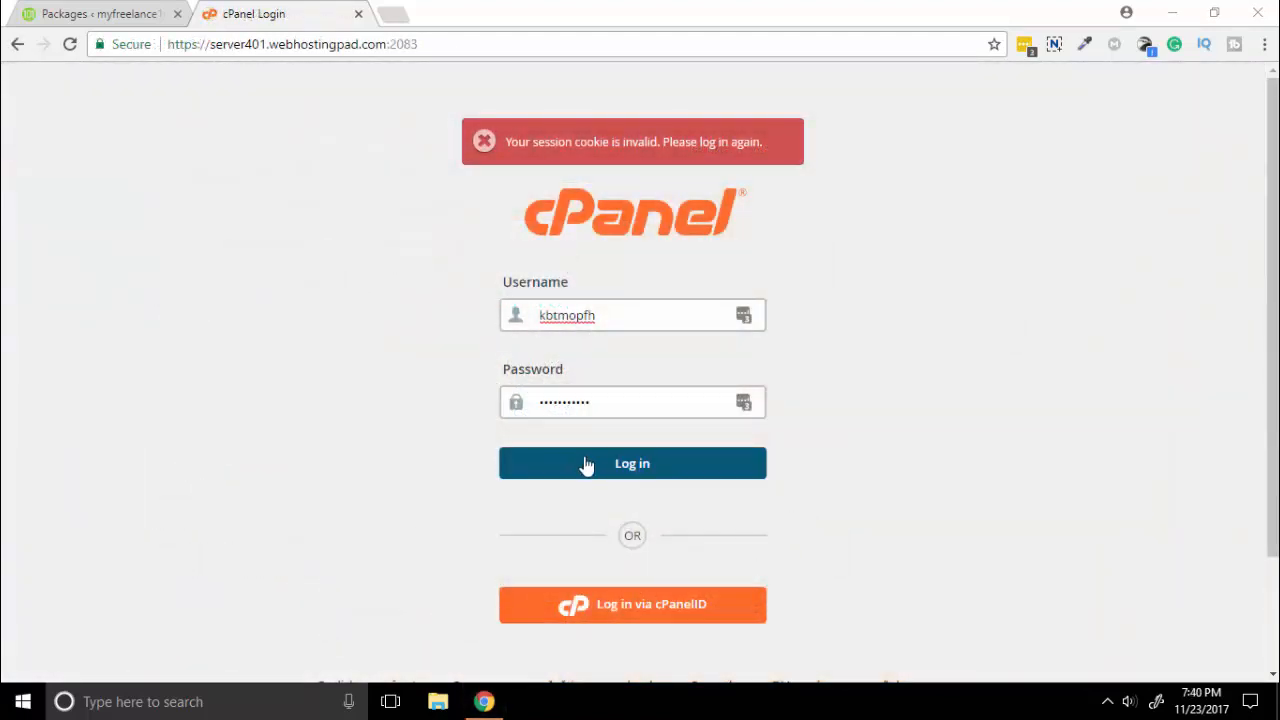
click(586, 466)
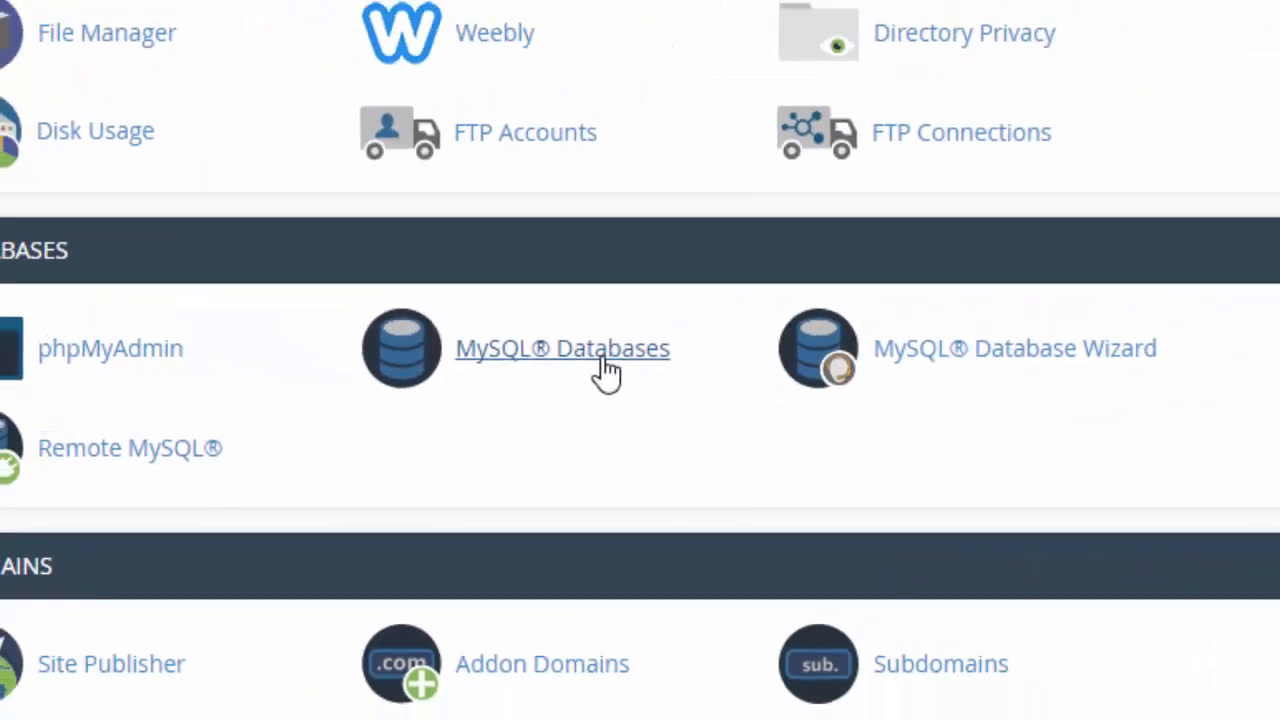
click(741, 300)
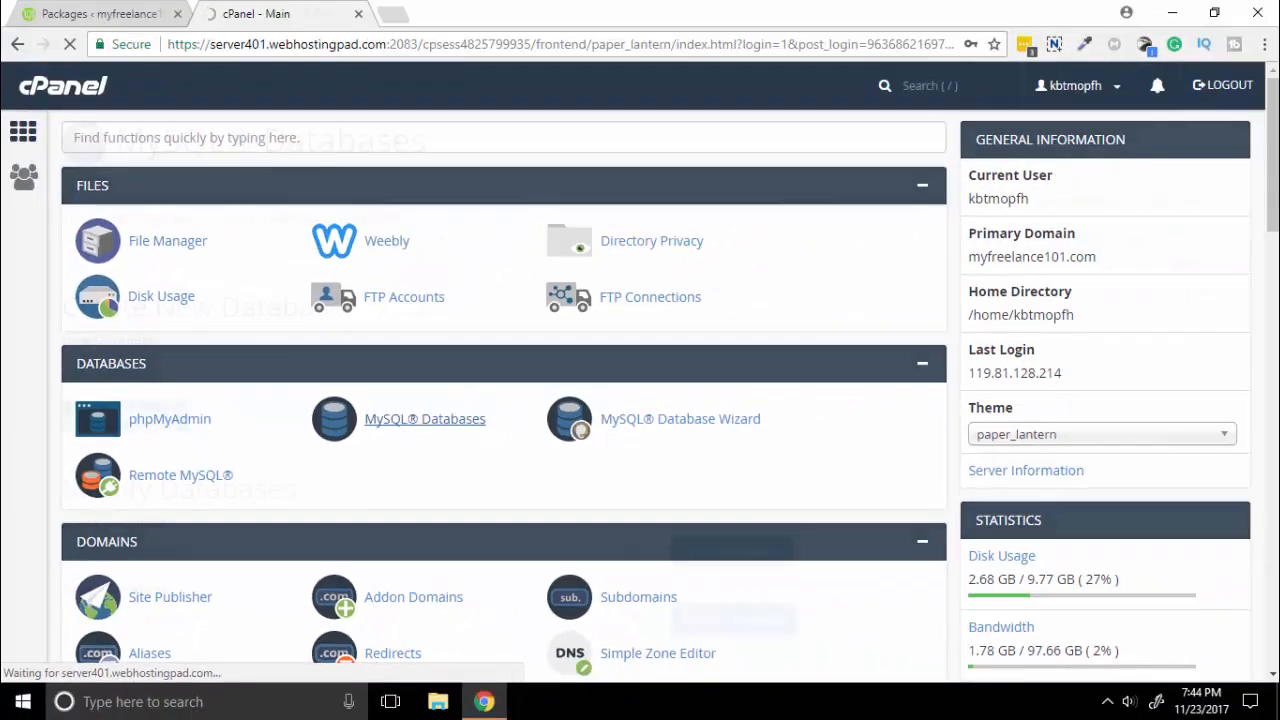
Create a new MySQL database named test1.
click(300, 370)
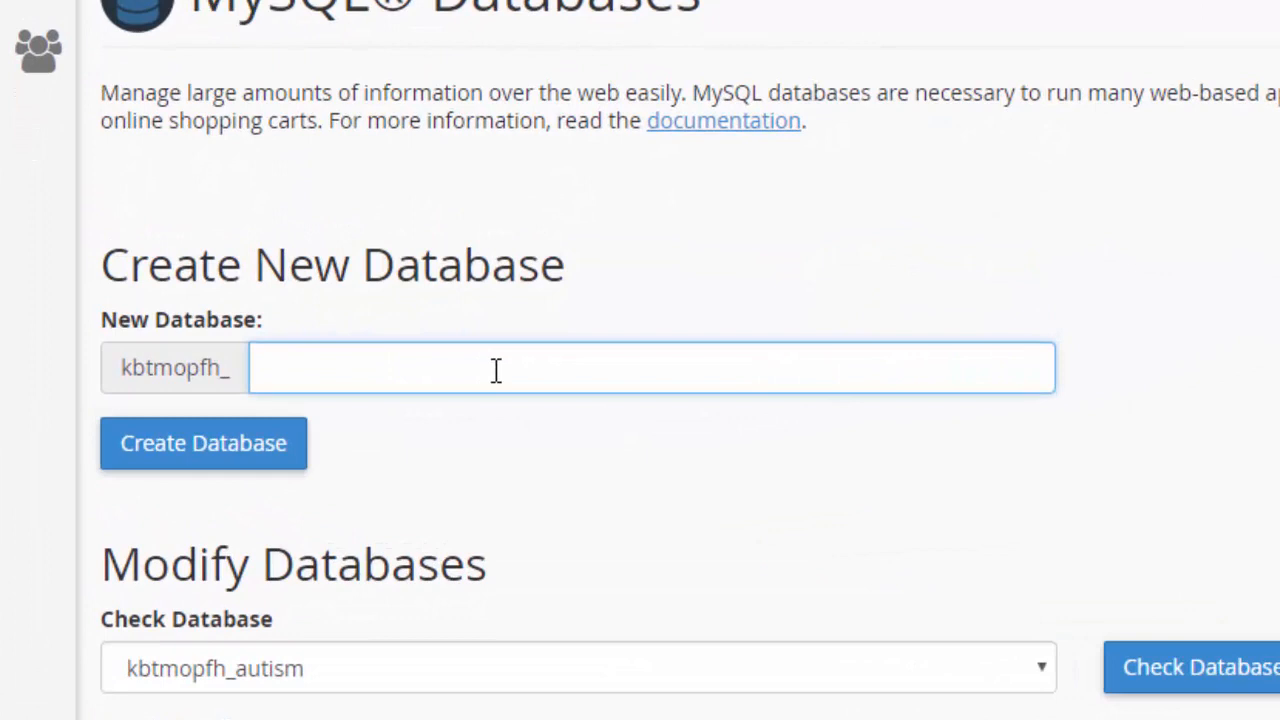
text(test)
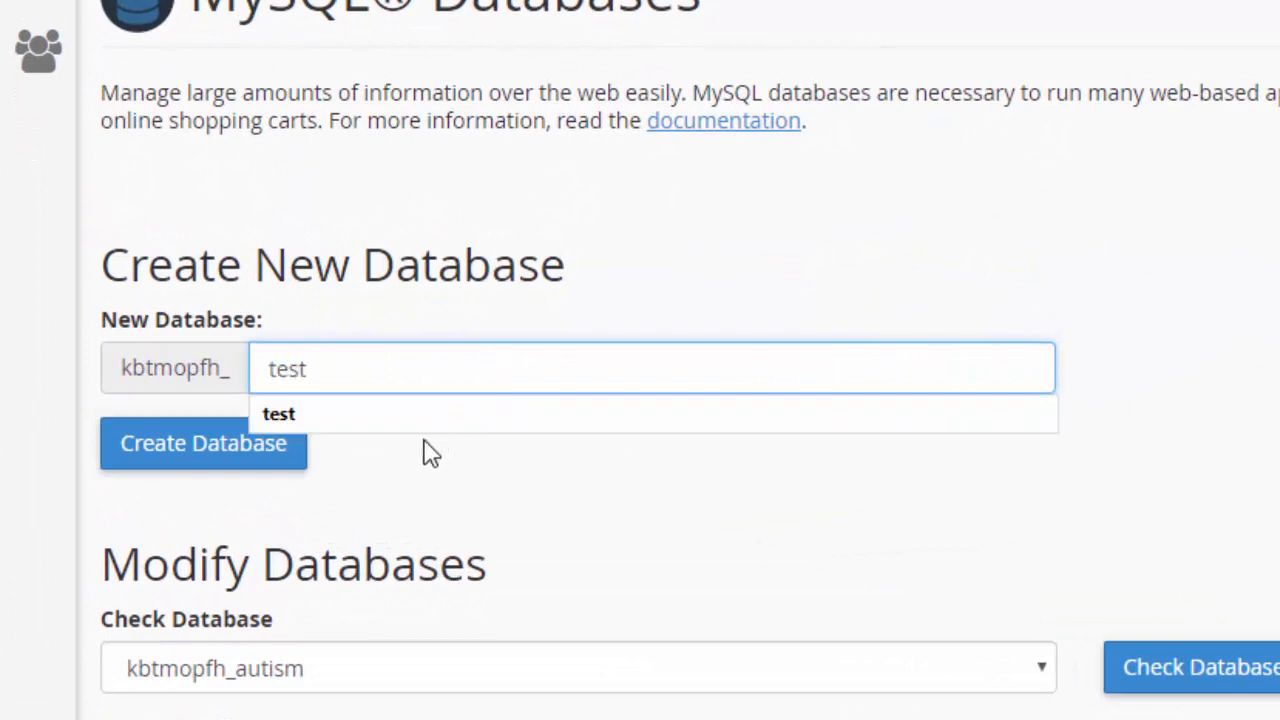
click(352, 487)
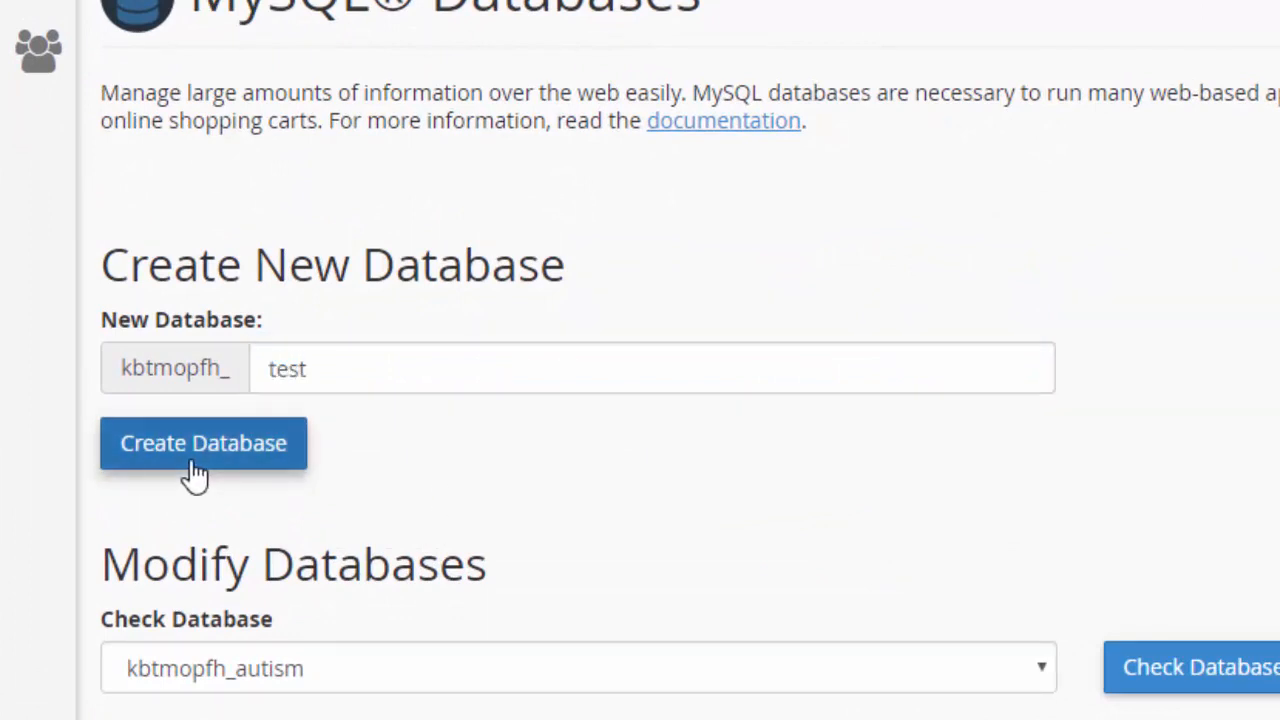
click(380, 374)
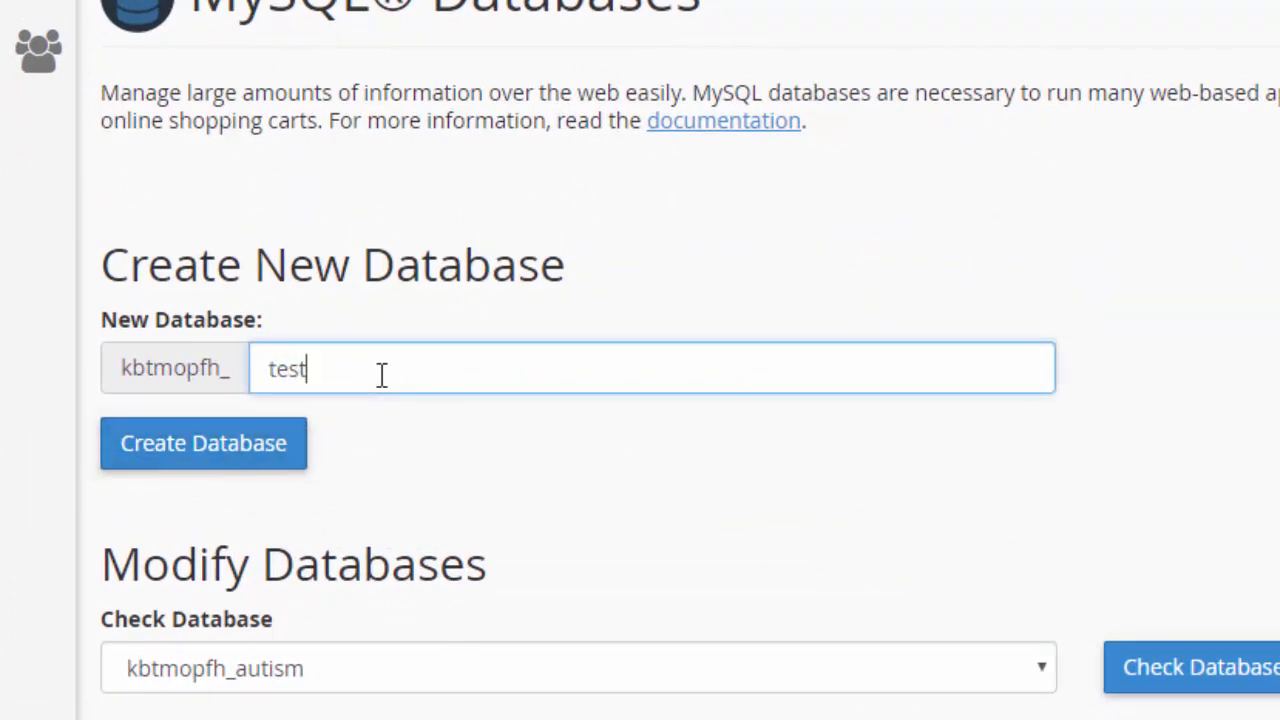
text(1)
click(530, 471)
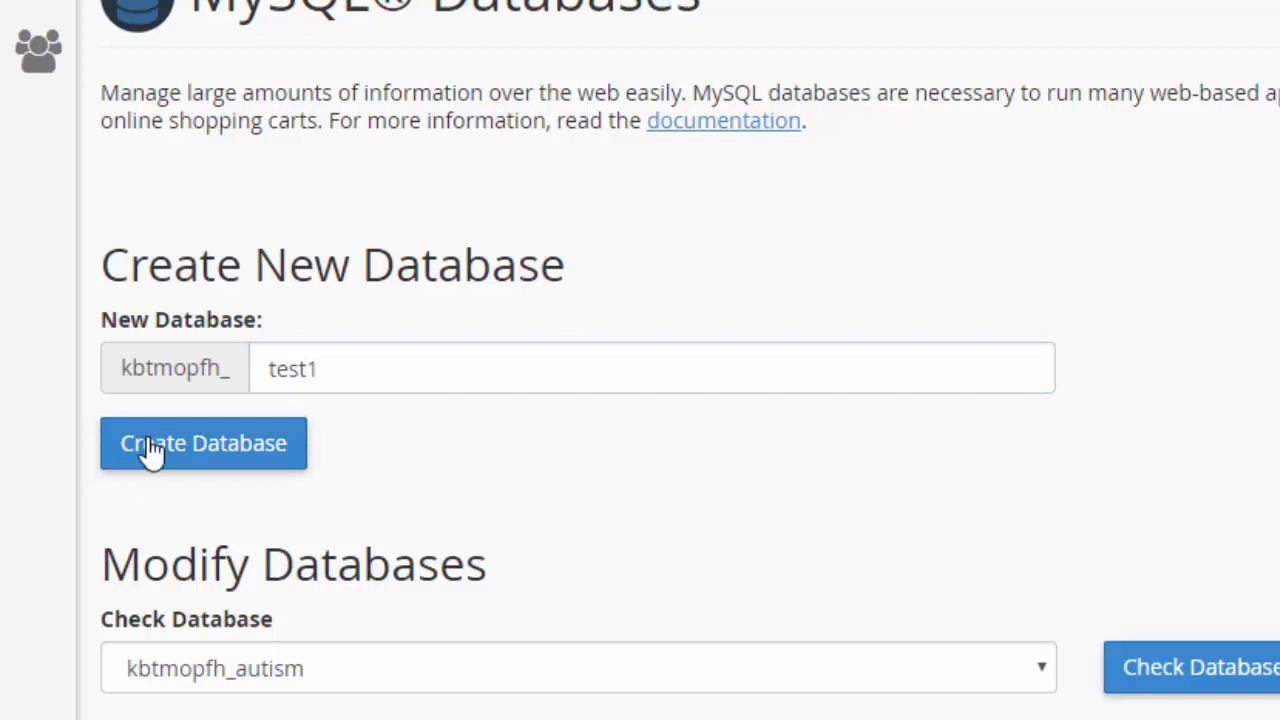
click(170, 455)
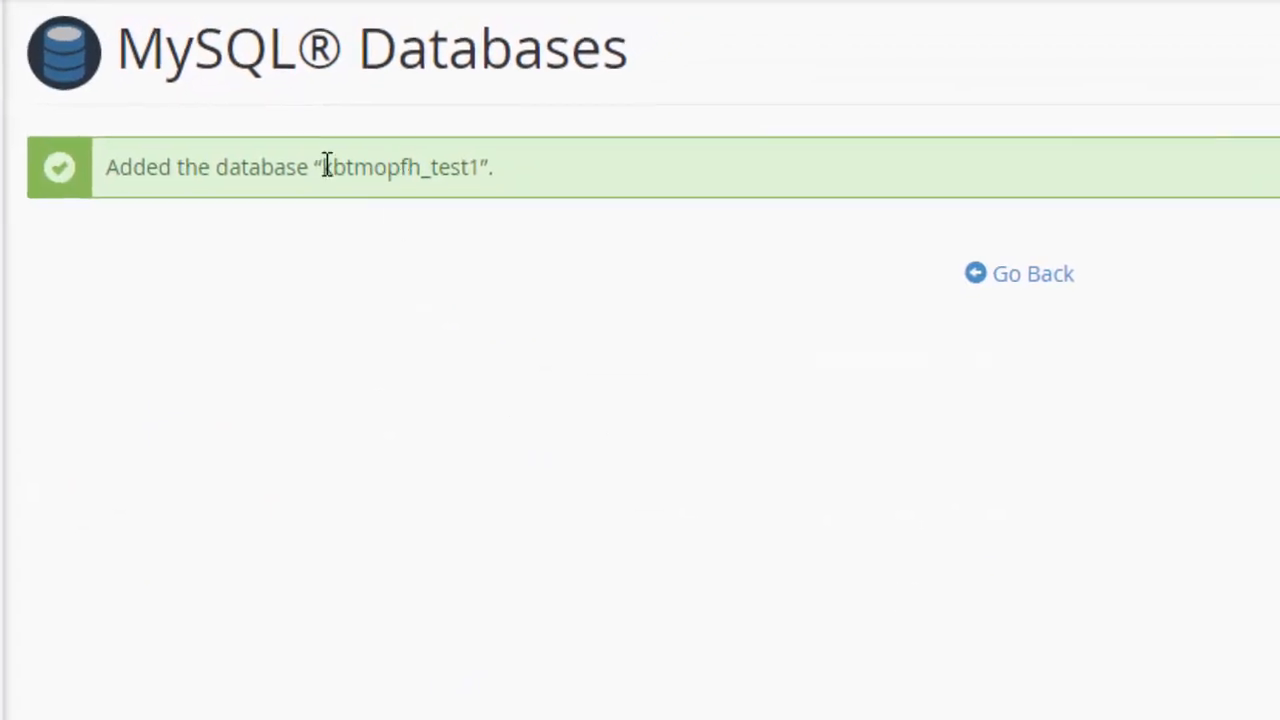
Copy the new database's full prefixed name from the confirmation message.
drag(357, 138, 480, 163)
right_click(403, 168)
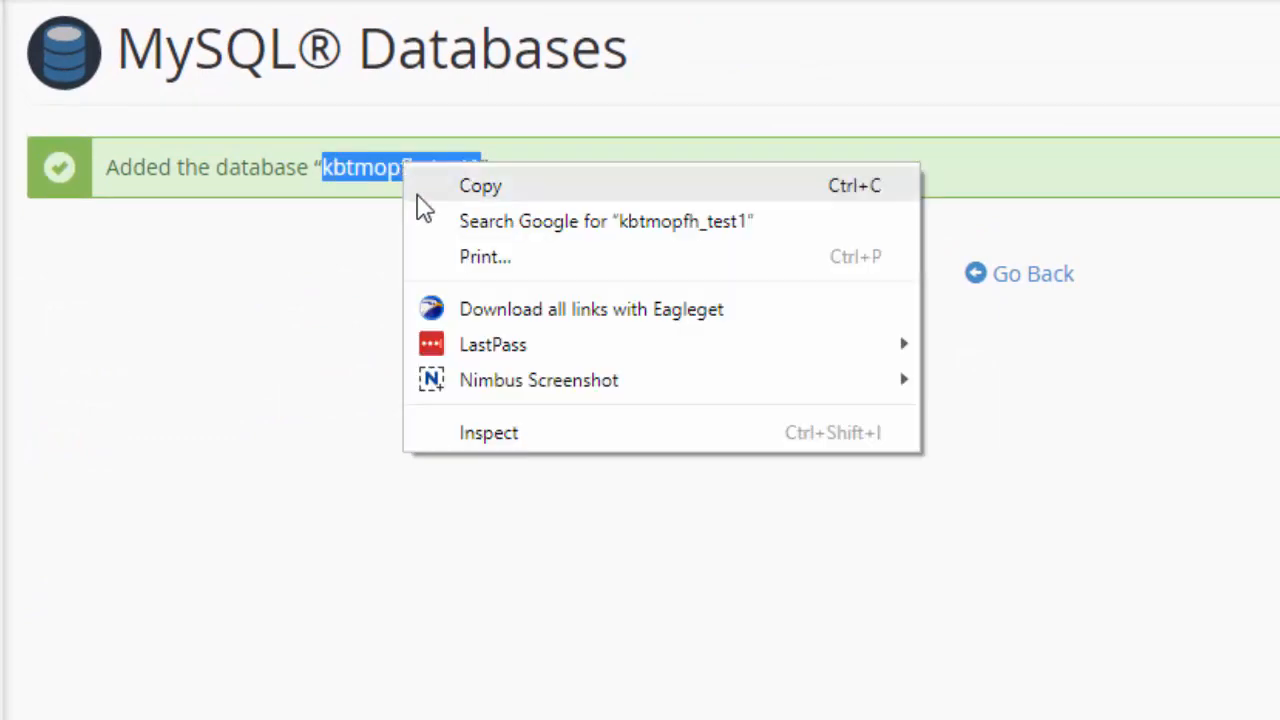
click(480, 187)
key(alt+Tab)
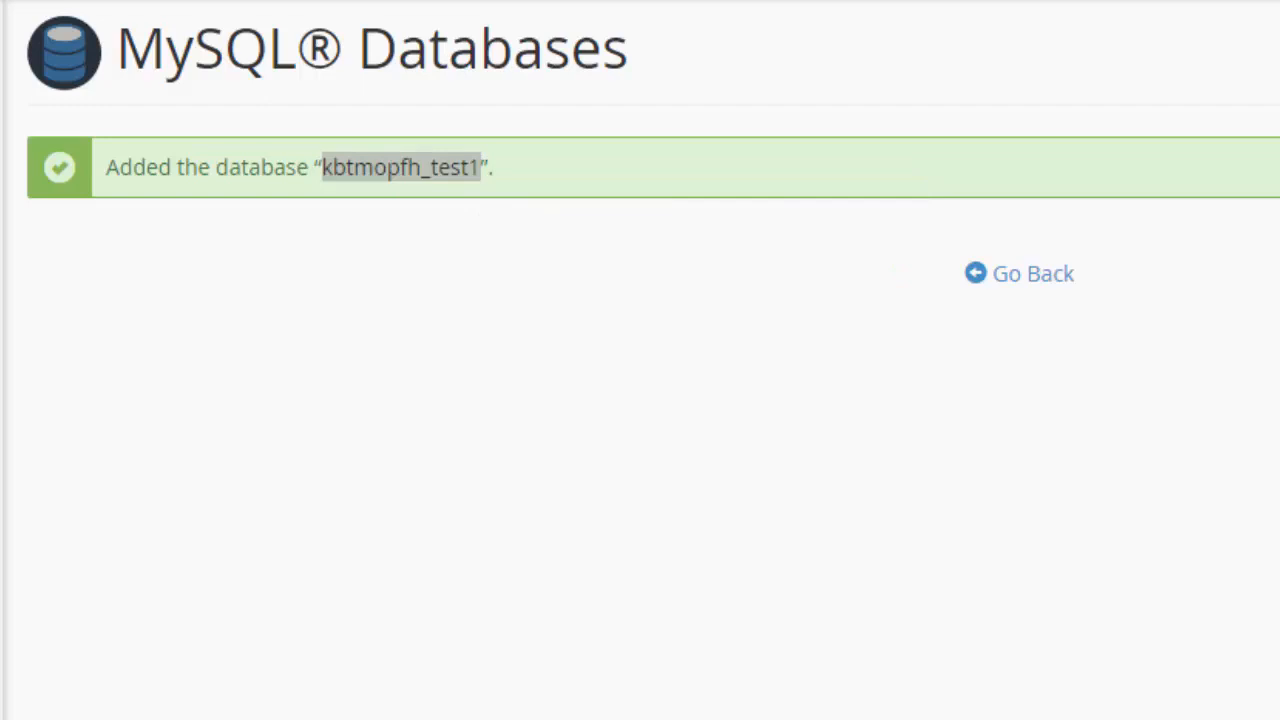
key(alt+Tab)
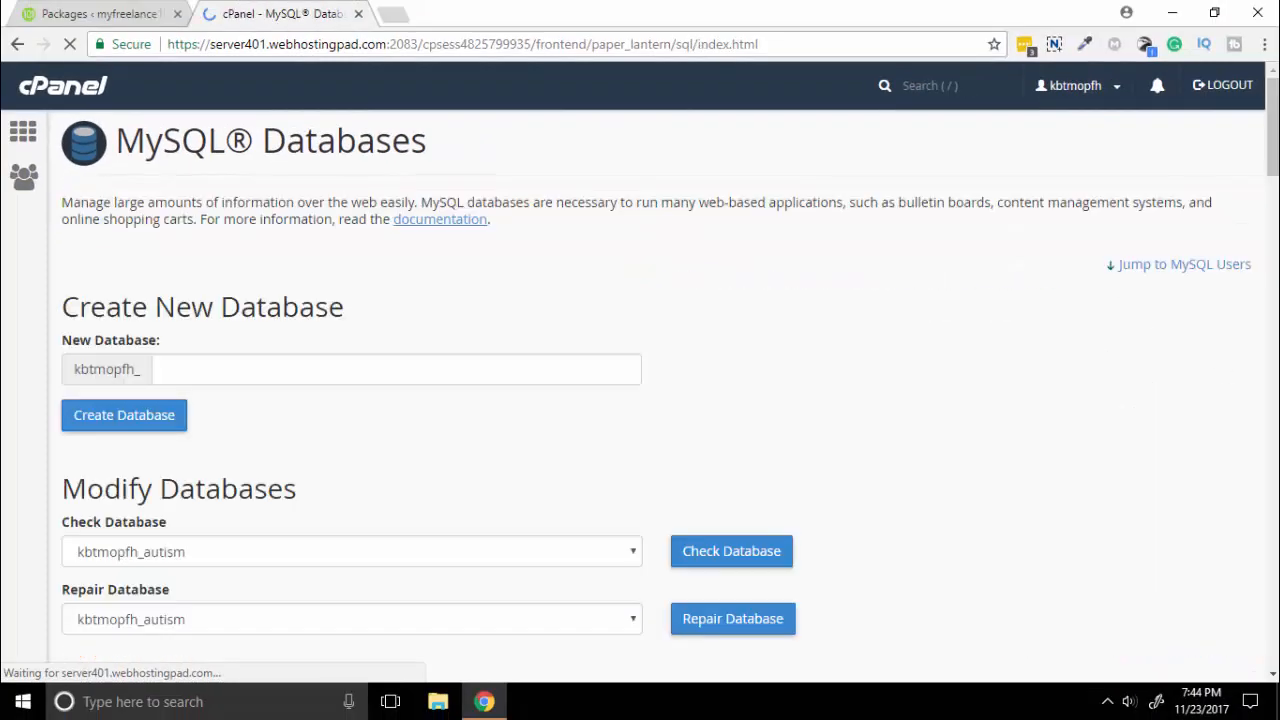
Enter test1 as the new MySQL username.
scroll(335, 460, down, 4)
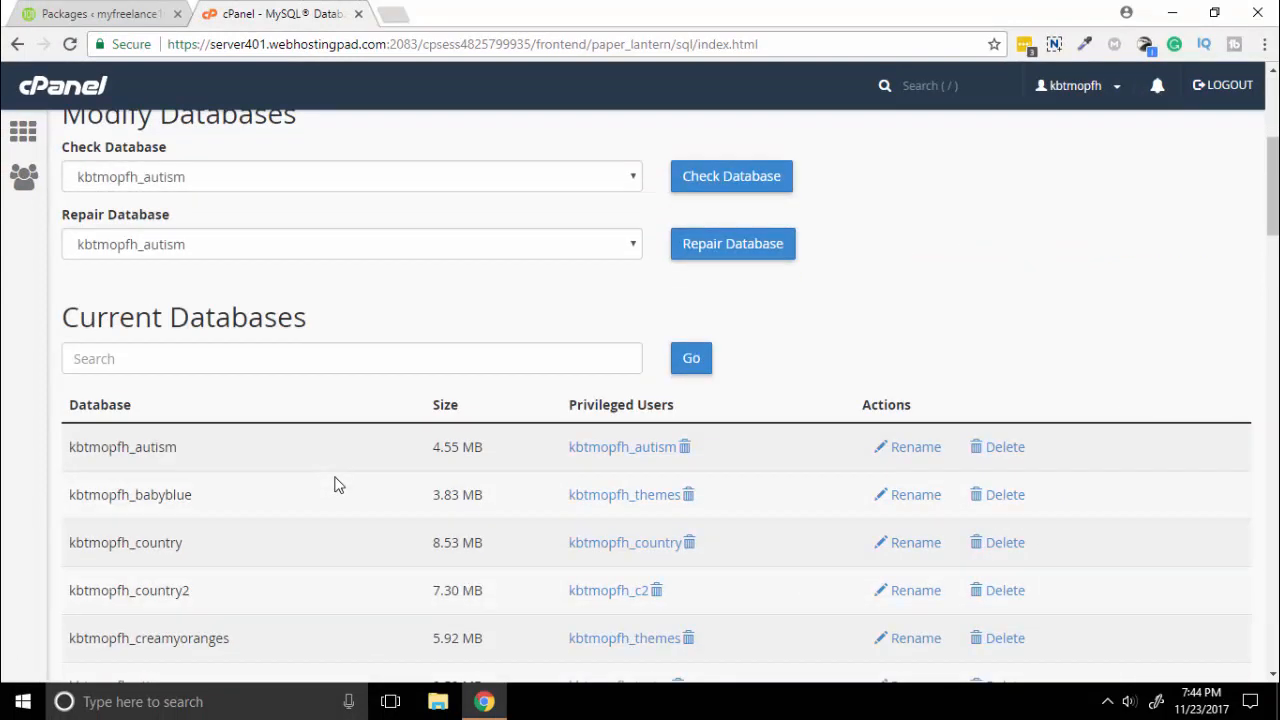
scroll(330, 470, up, 1)
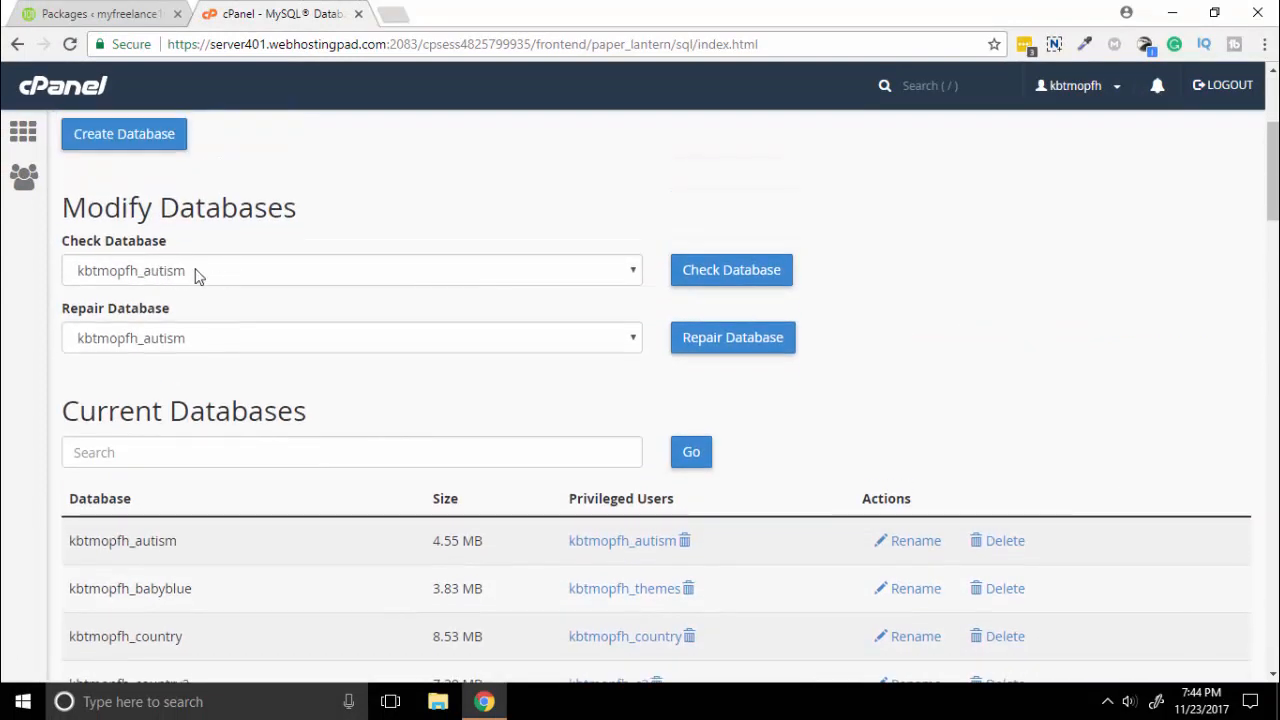
scroll(165, 449, down, 1)
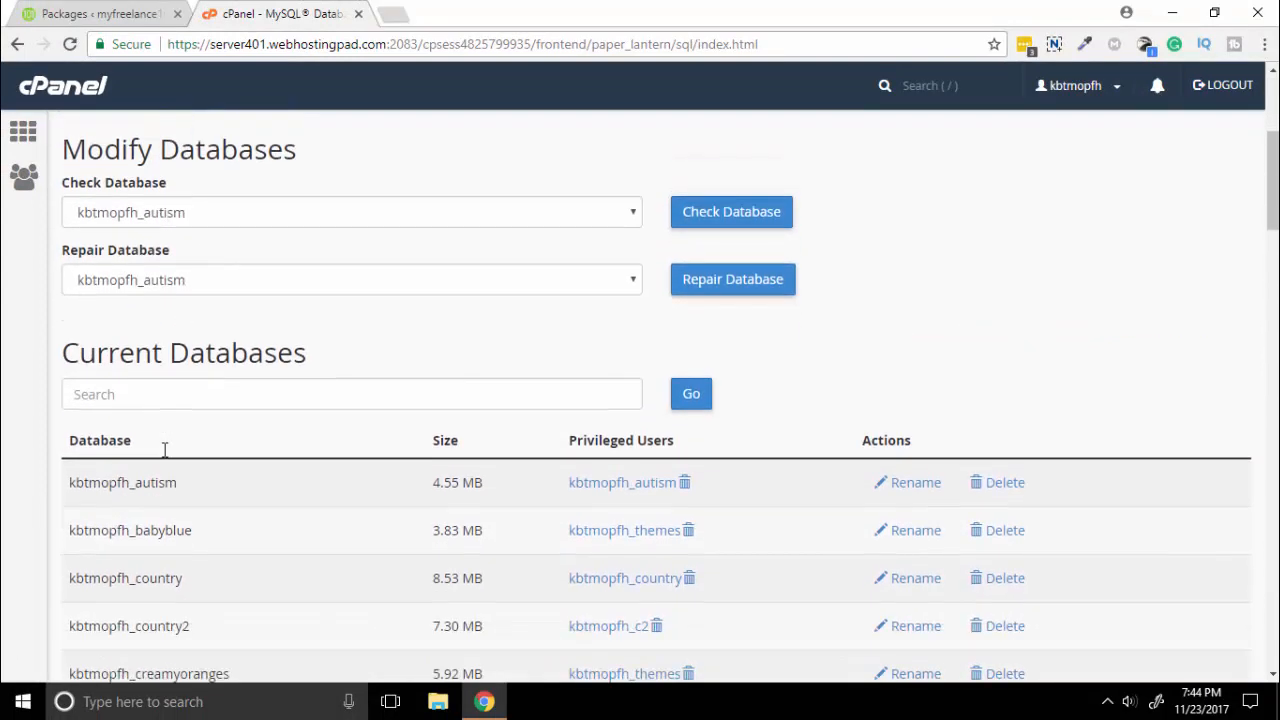
scroll(165, 449, down, 8)
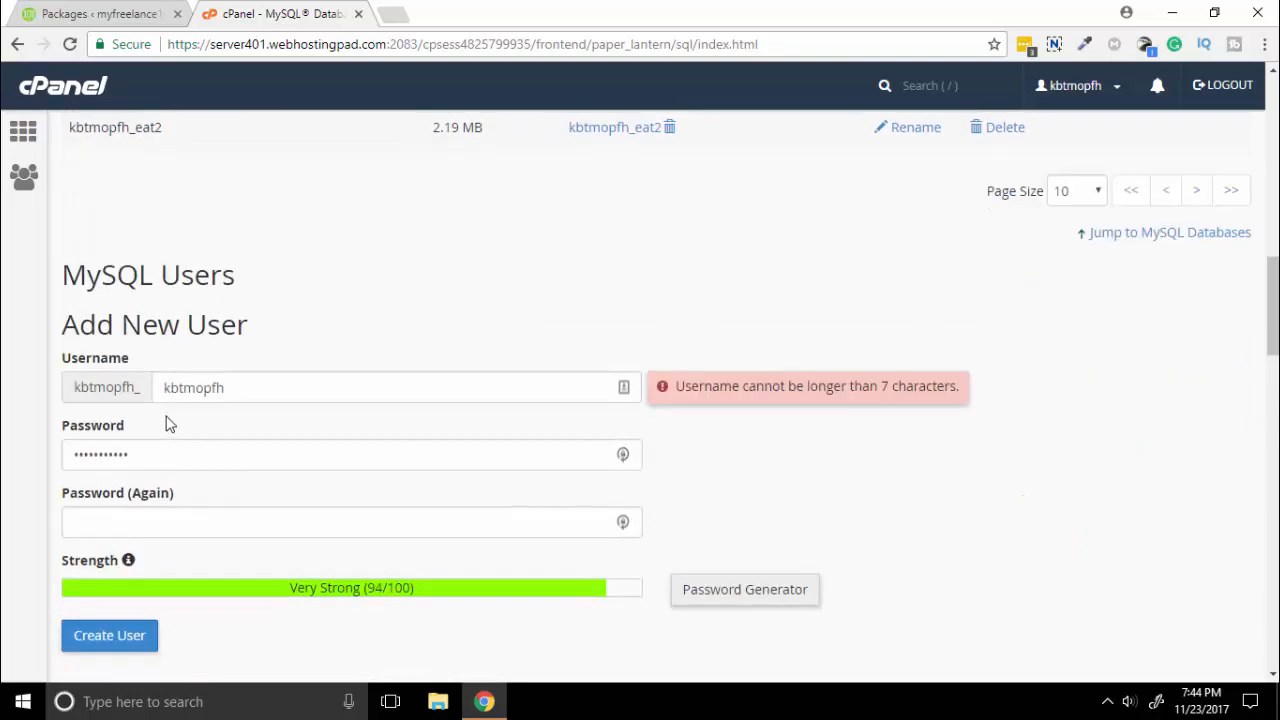
double_click(231, 384)
text(test1)
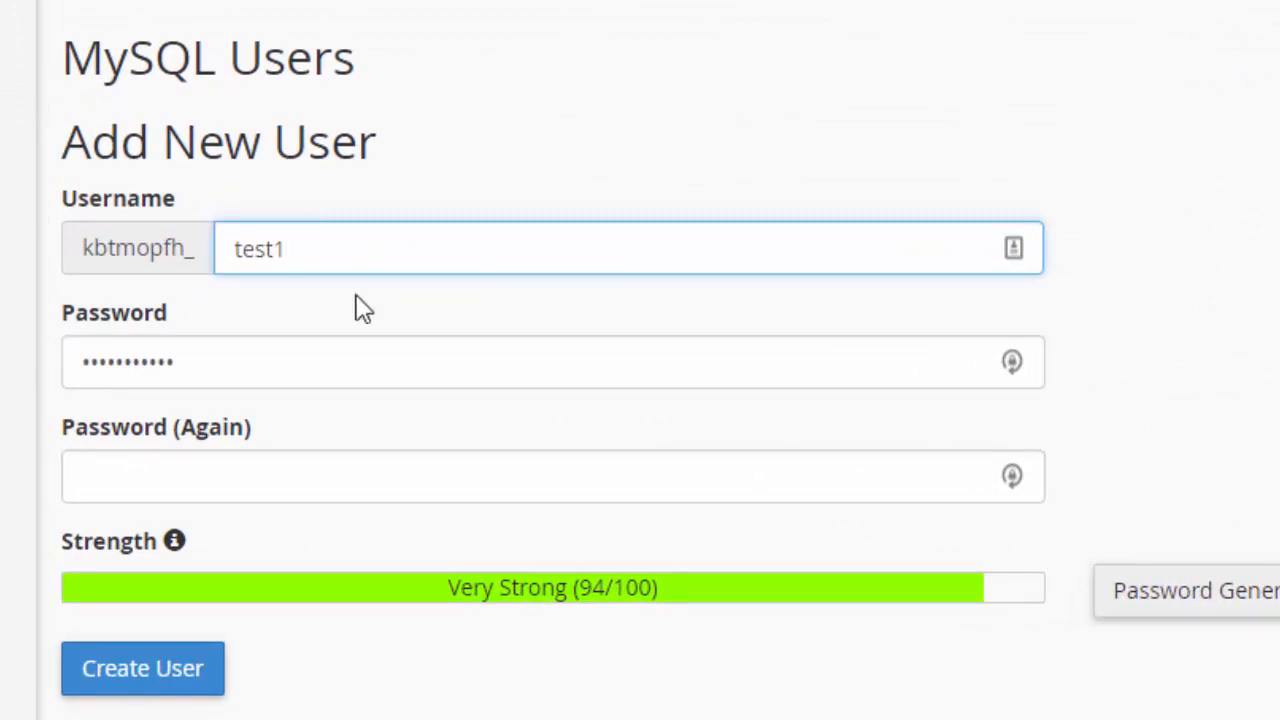
Generate a Very Strong password, copy it and paste it into both password fields.
click(1157, 597)
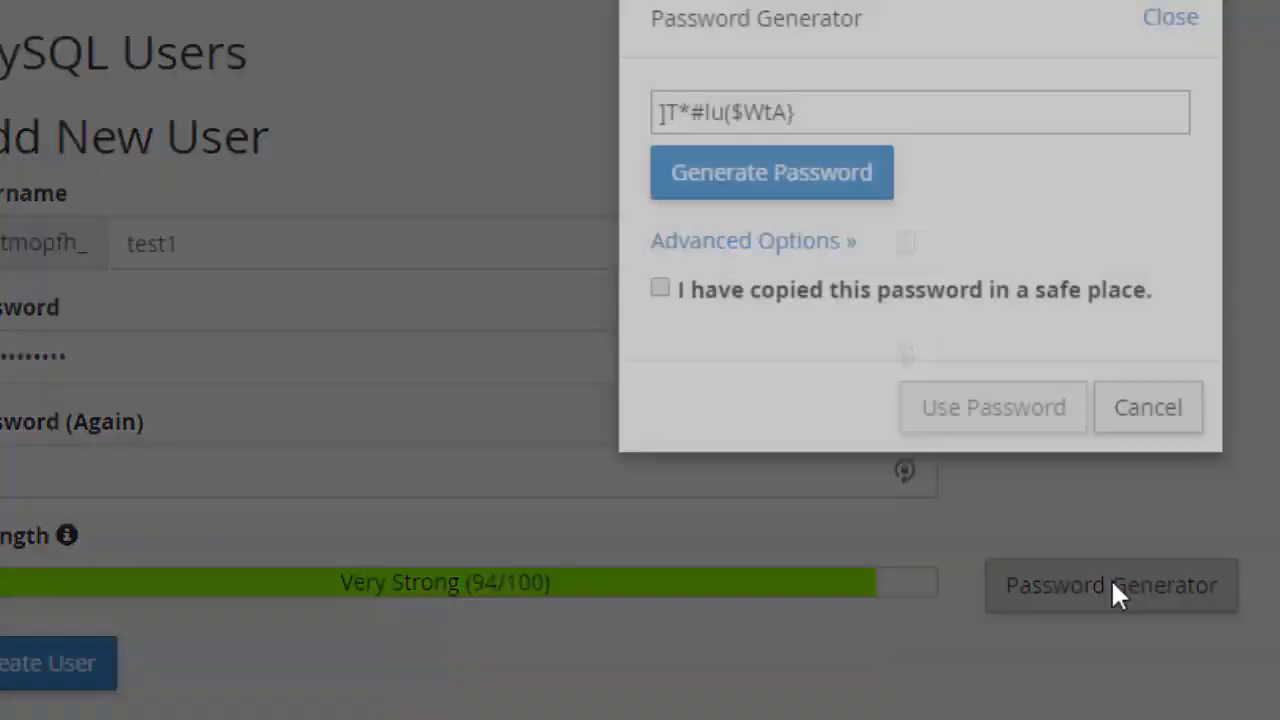
drag(840, 126, 623, 109)
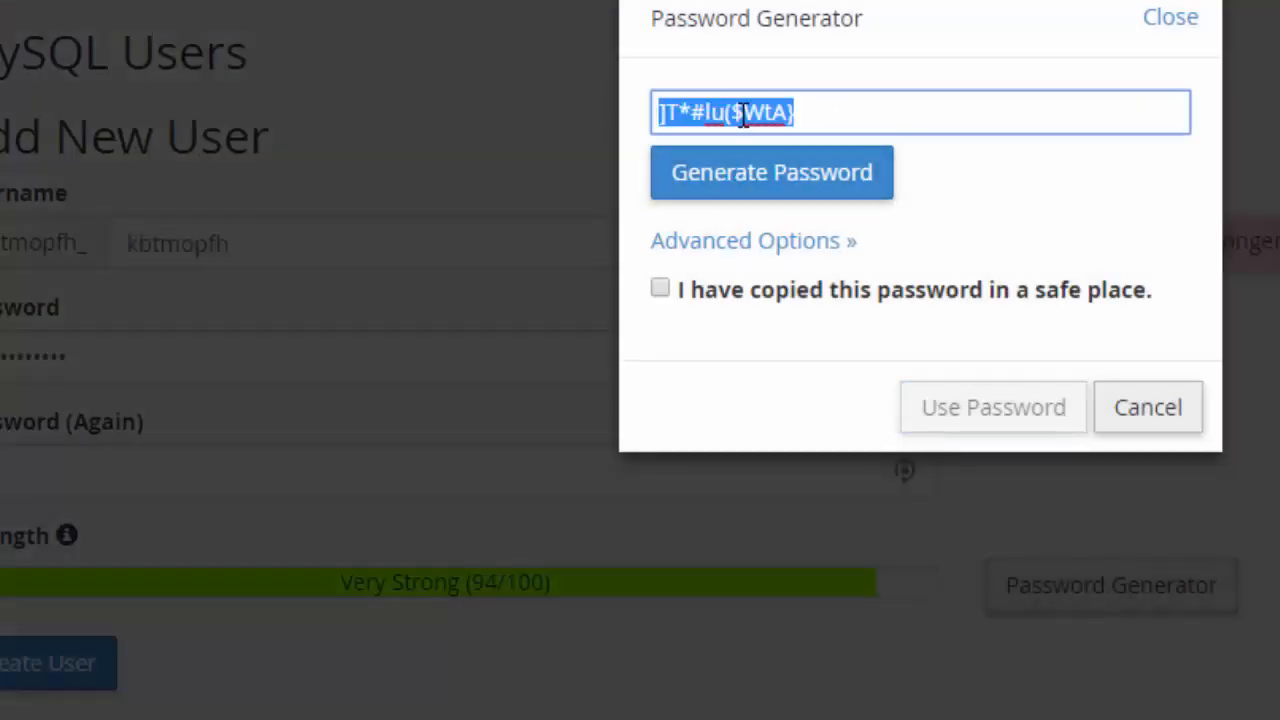
right_click(740, 110)
click(832, 177)
key(alt+Tab)
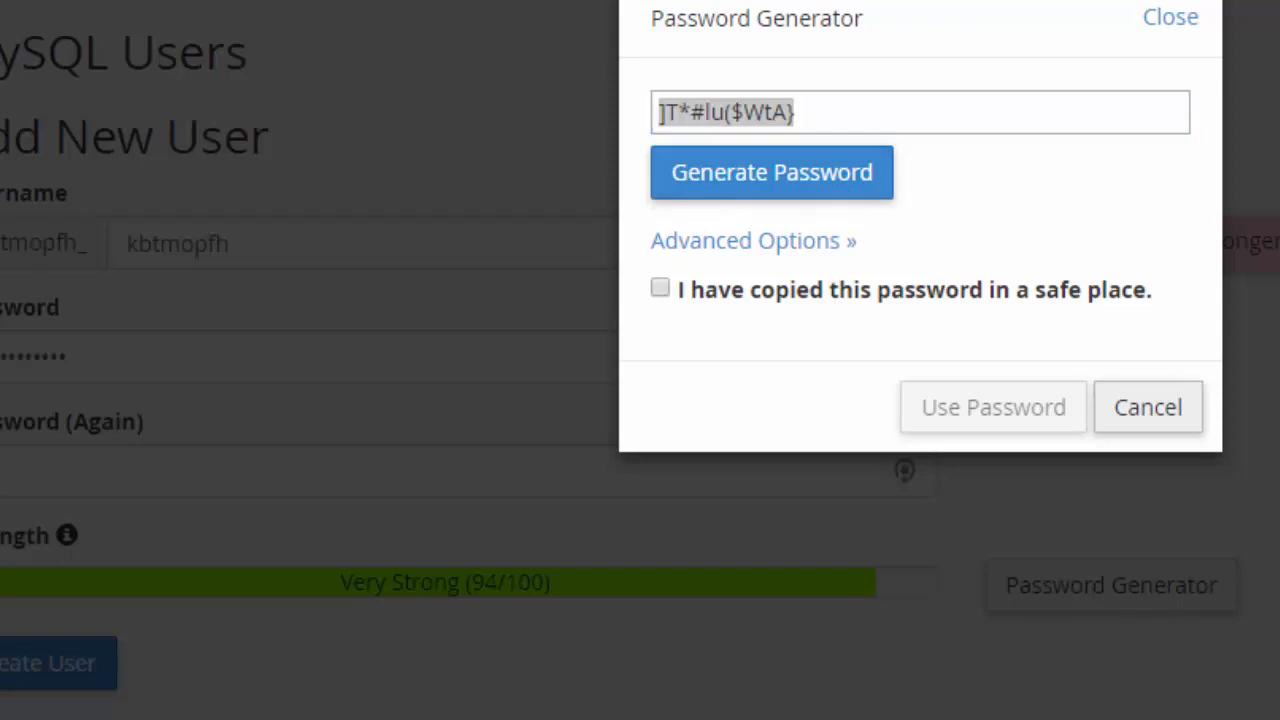
click(660, 288)
click(1010, 408)
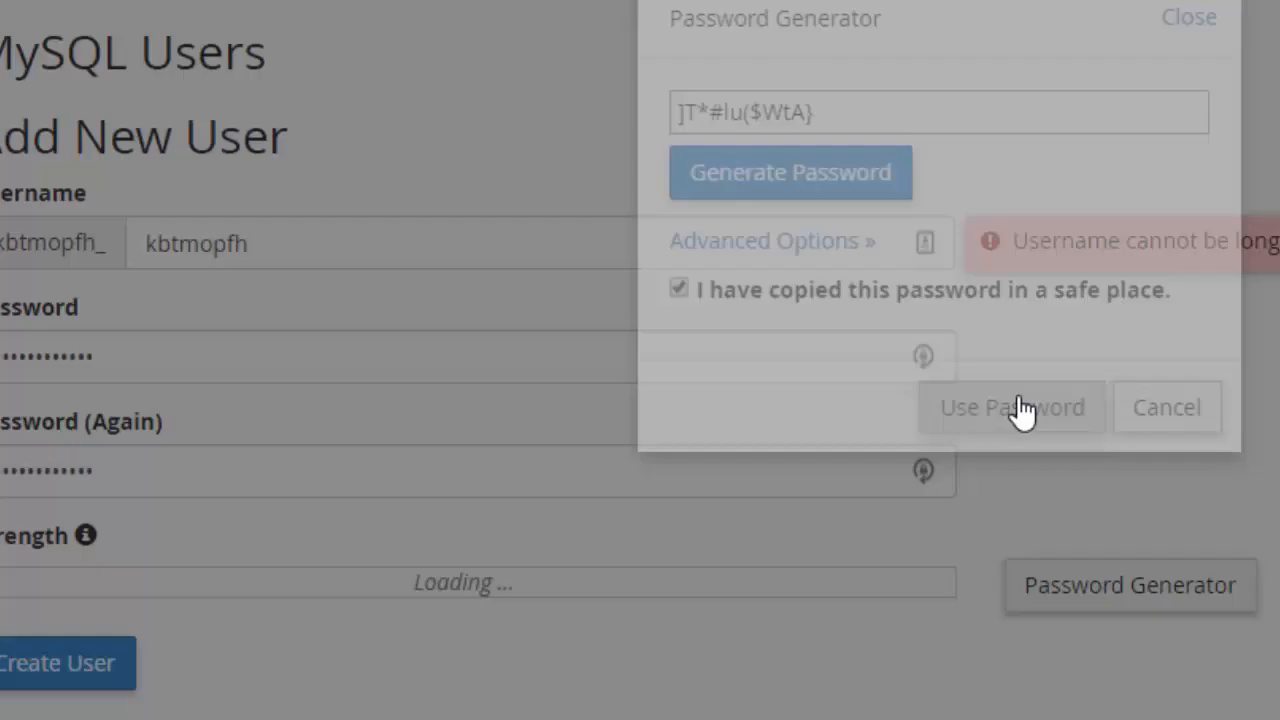
drag(190, 358, 0, 372)
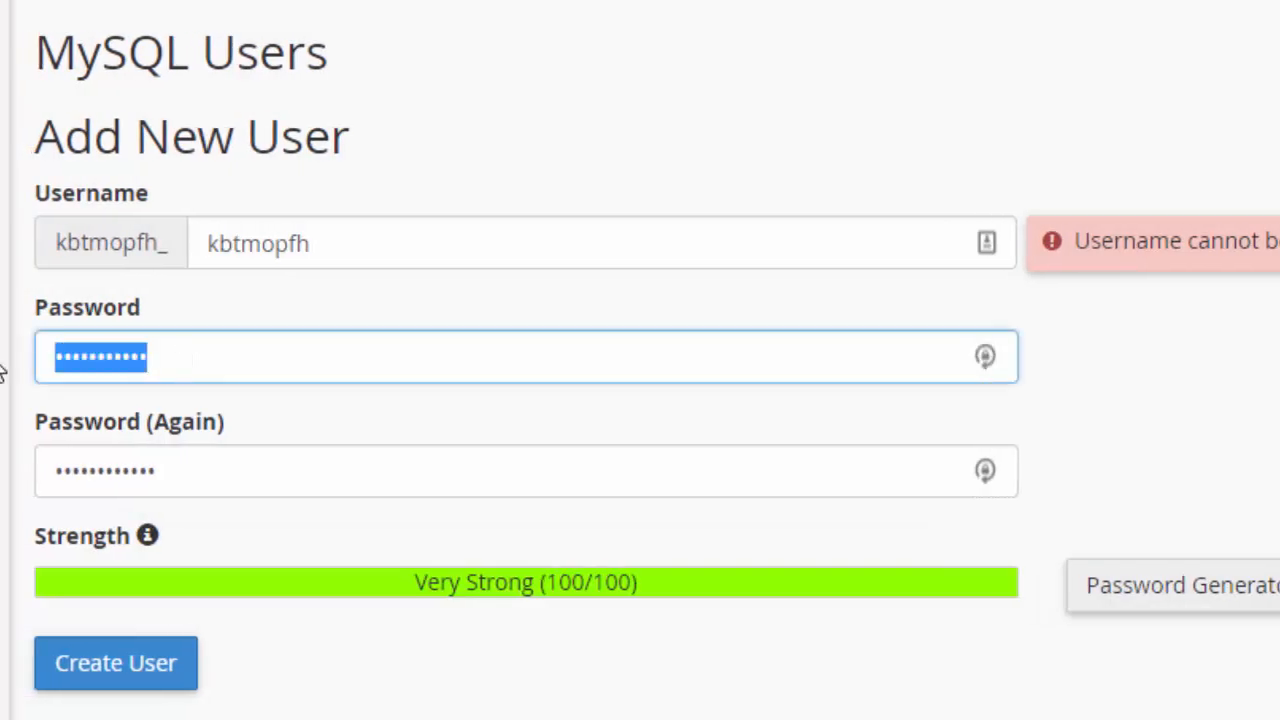
key(ctrl+v)
drag(194, 471, 0, 475)
key(ctrl+v)
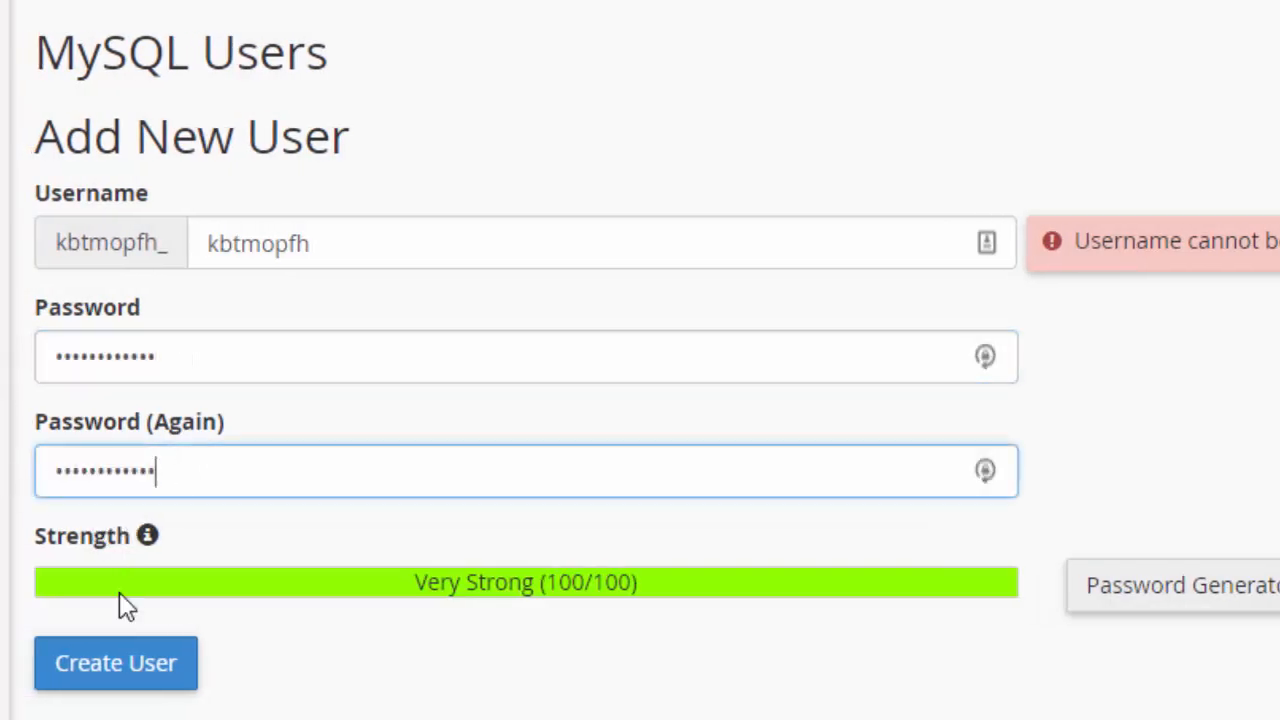
click(130, 670)
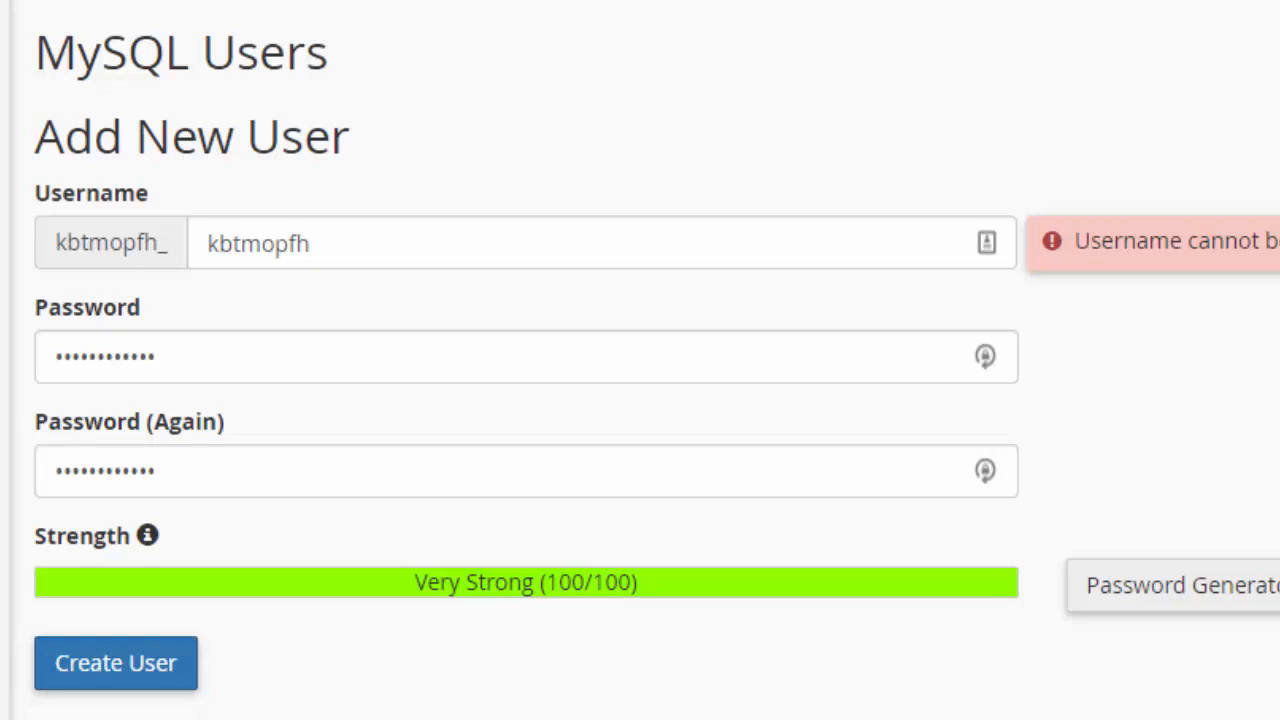
Re-enter test1 as the username, create the user, and return to MySQL Databases.
drag(349, 251, 120, 240)
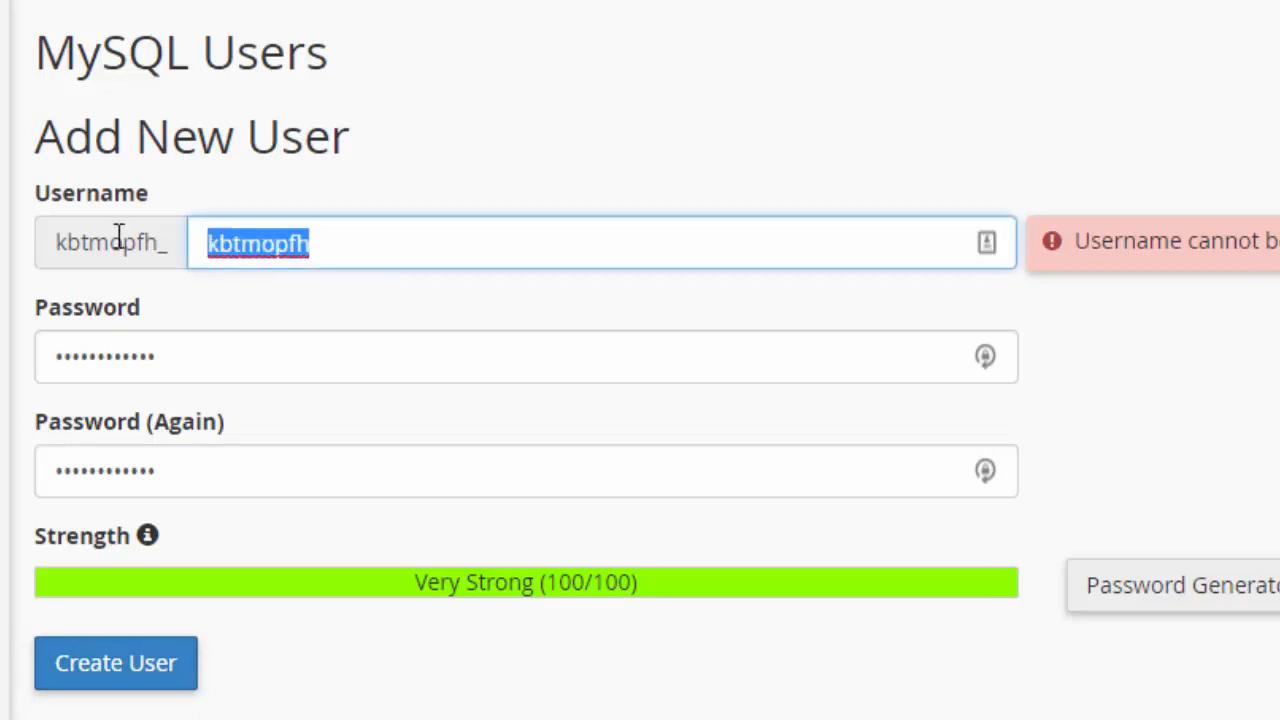
text(test1)
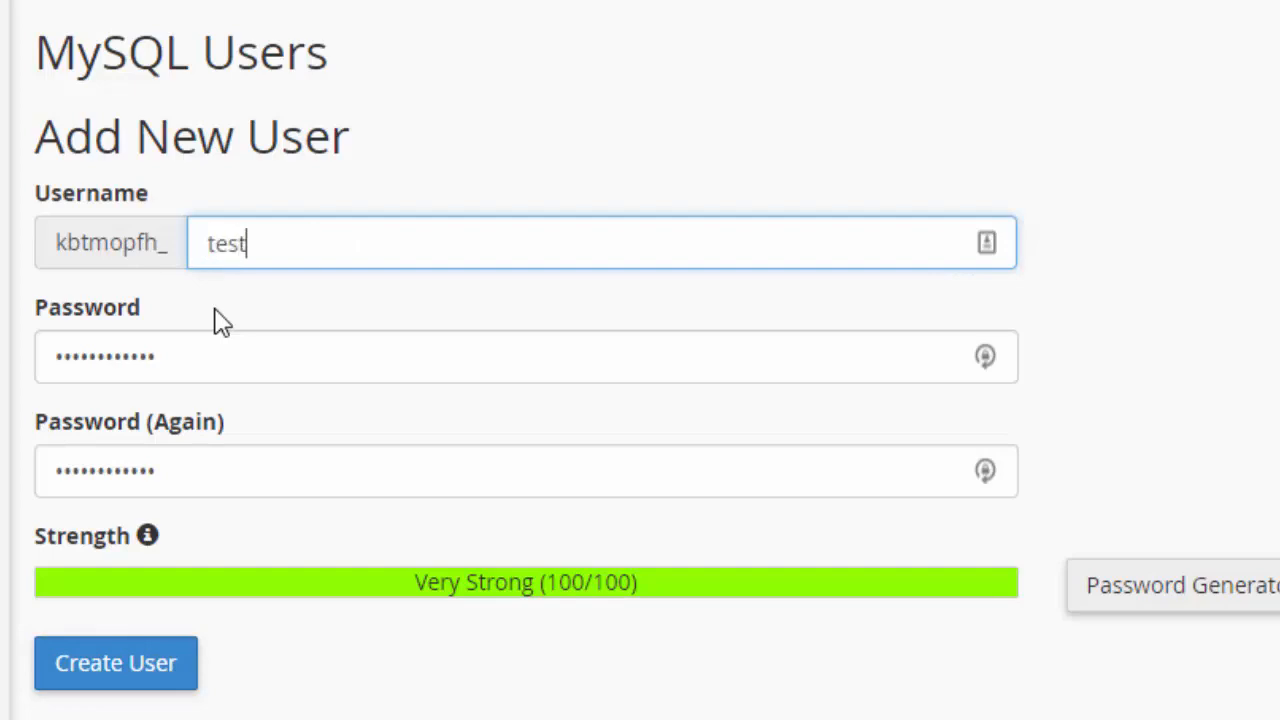
click(152, 683)
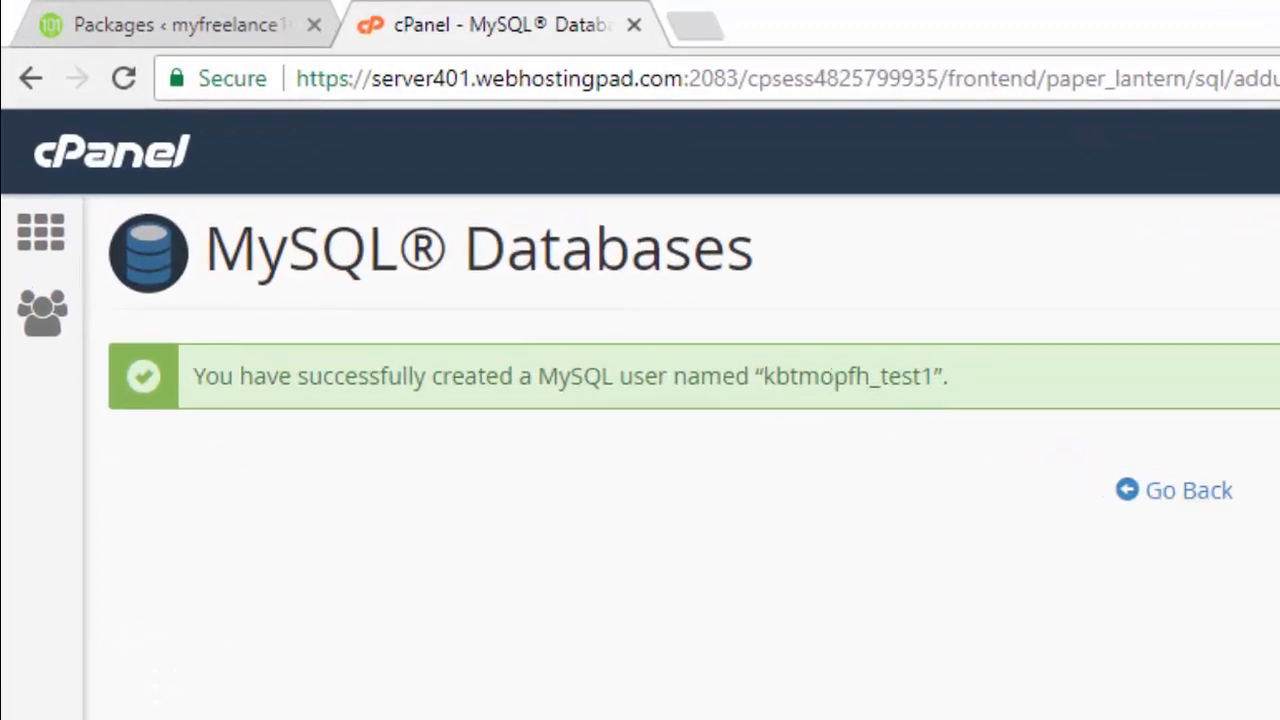
click(1222, 499)
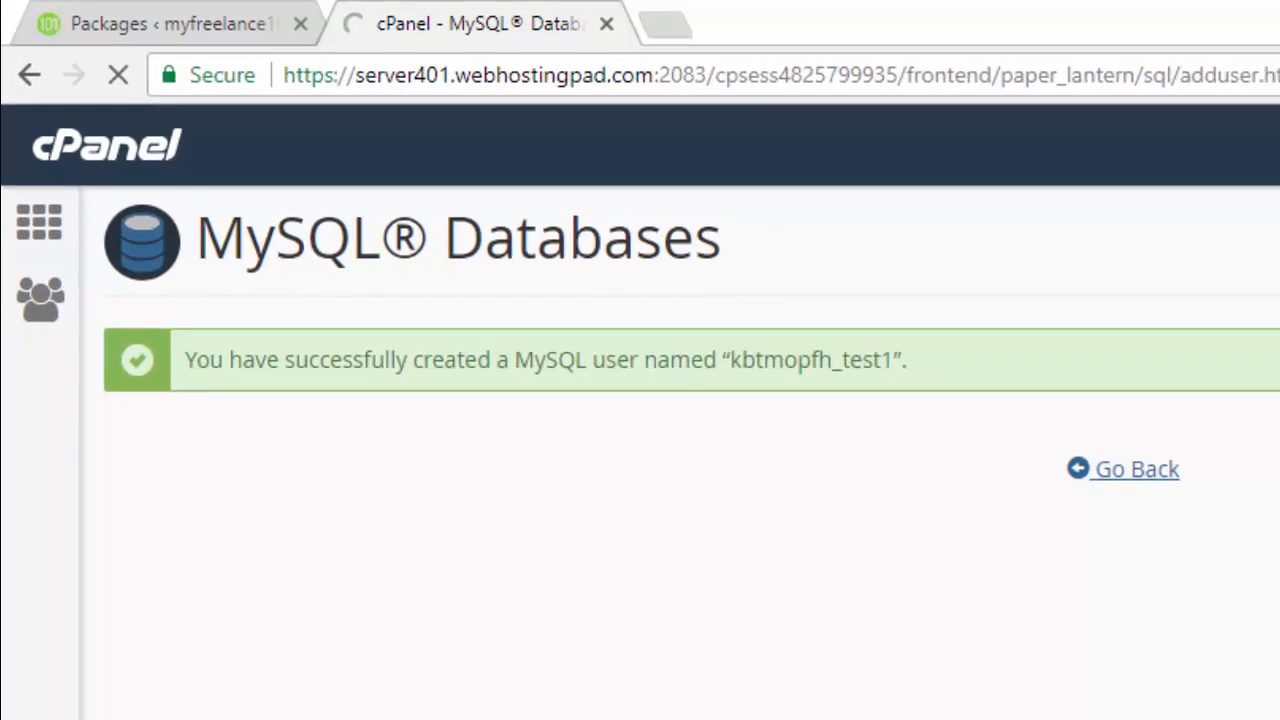
scroll(828, 495, down, 4)
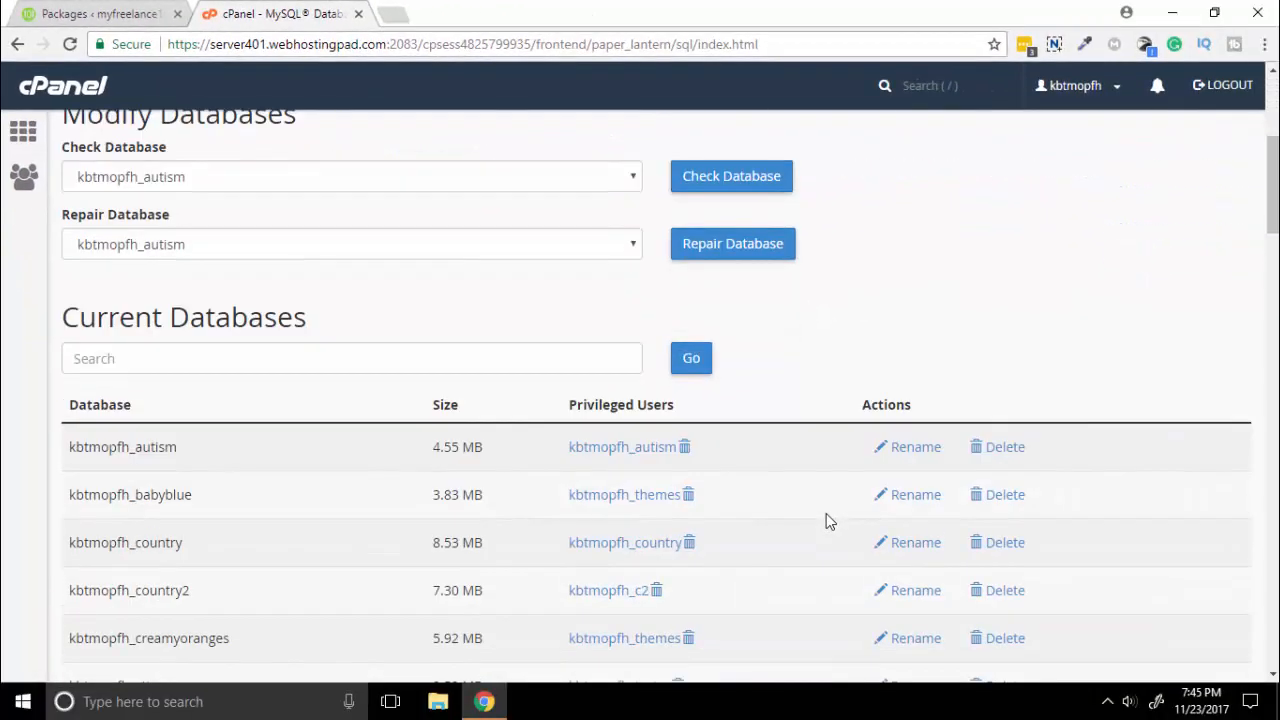
scroll(826, 513, down, 3)
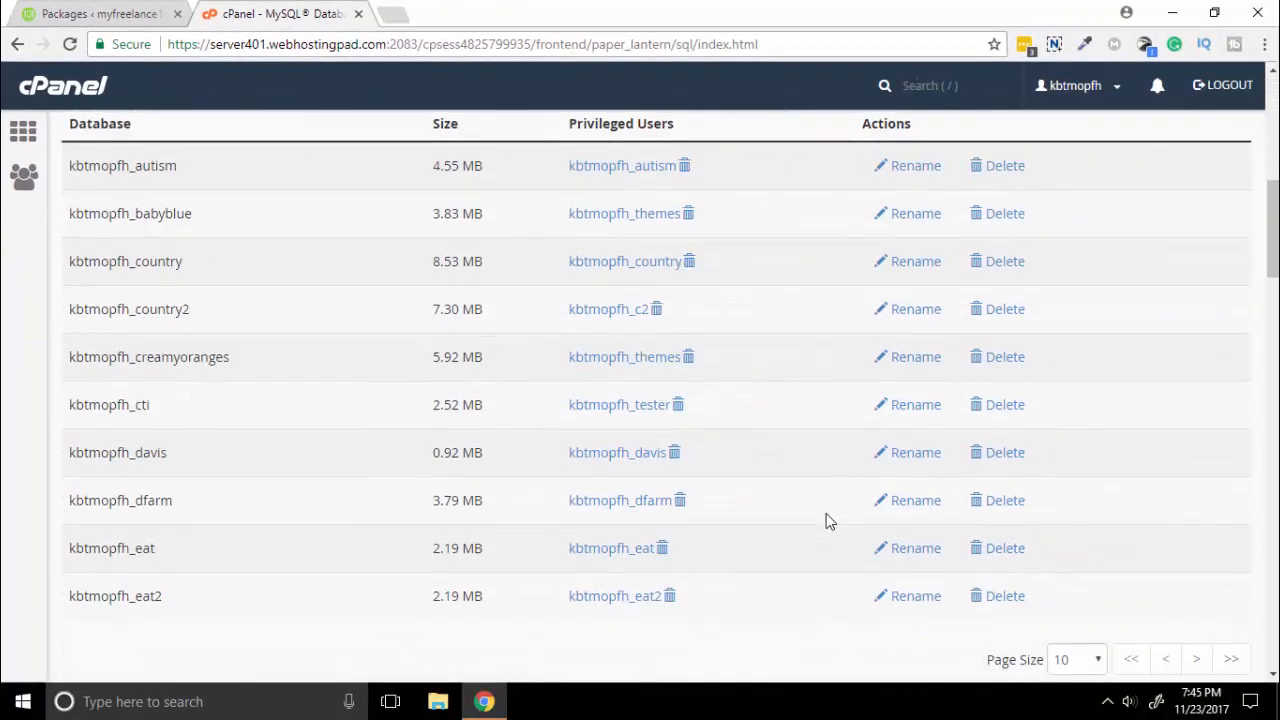
Add the test1 user to the test1 database under Add User To Database.
scroll(826, 513, down, 6)
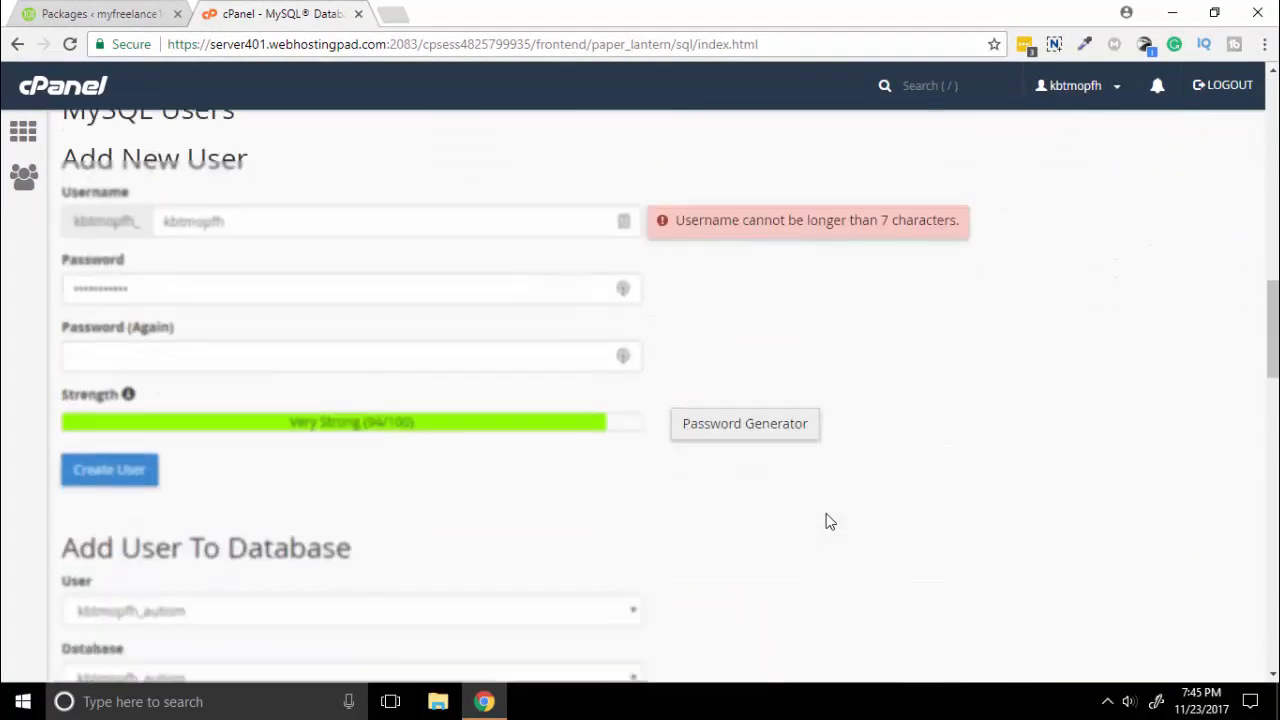
scroll(443, 495, down, 3)
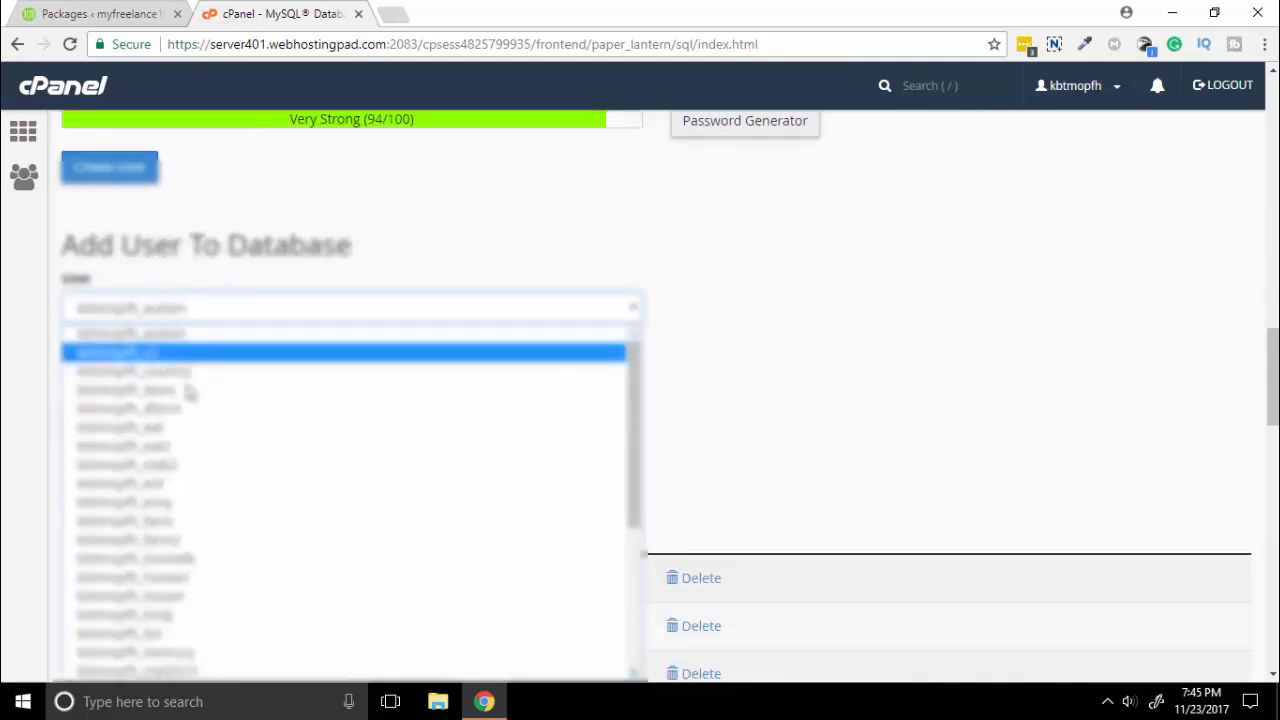
scroll(213, 593, down, 3)
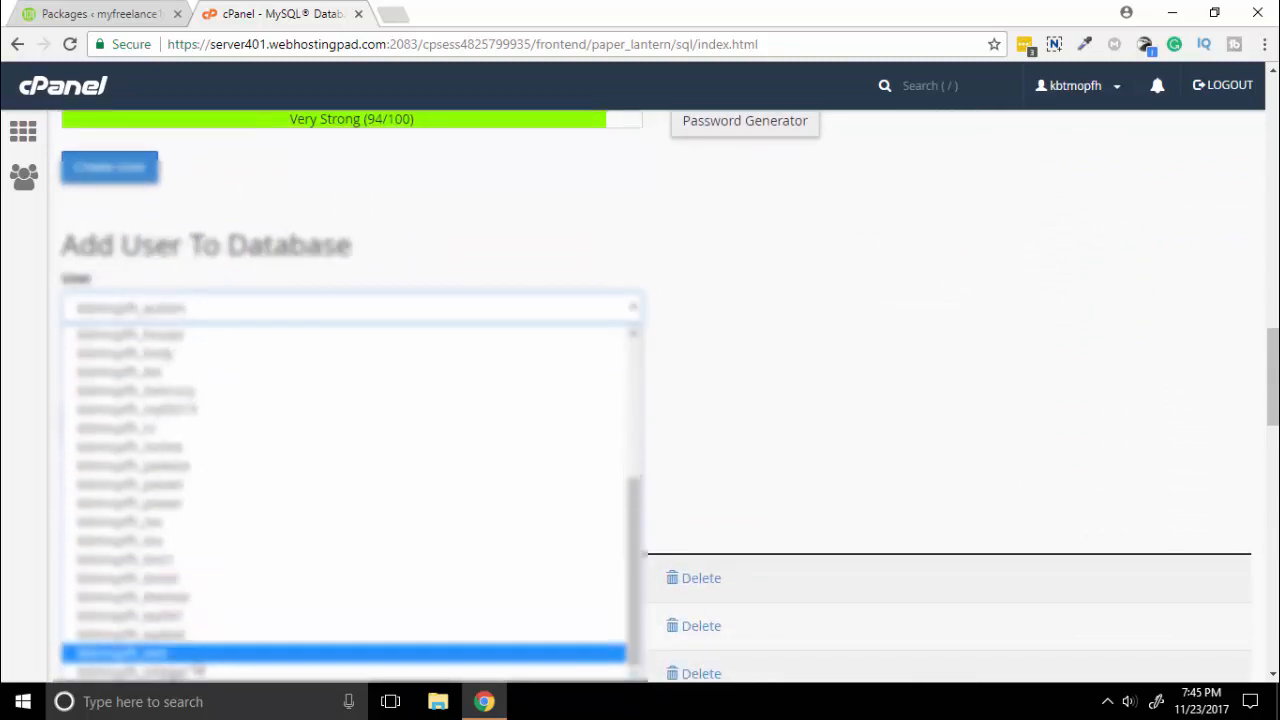
click(185, 553)
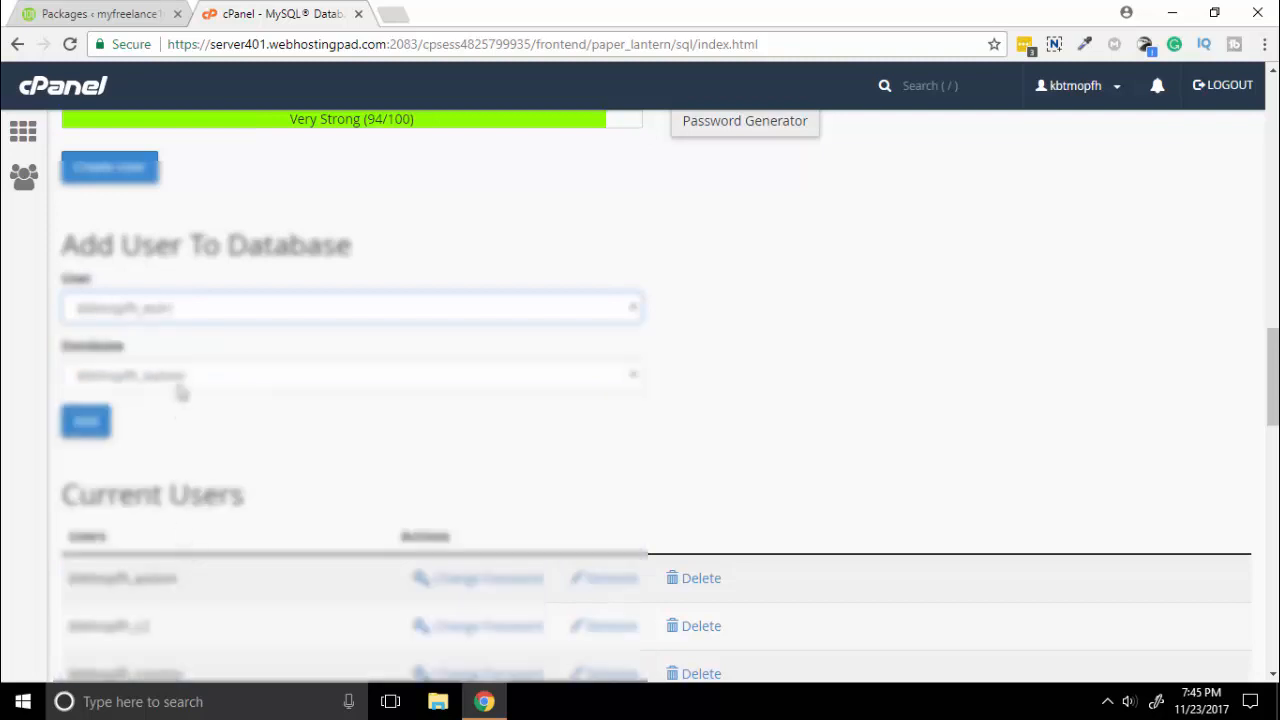
click(180, 374)
click(214, 309)
scroll(203, 284, down, 1)
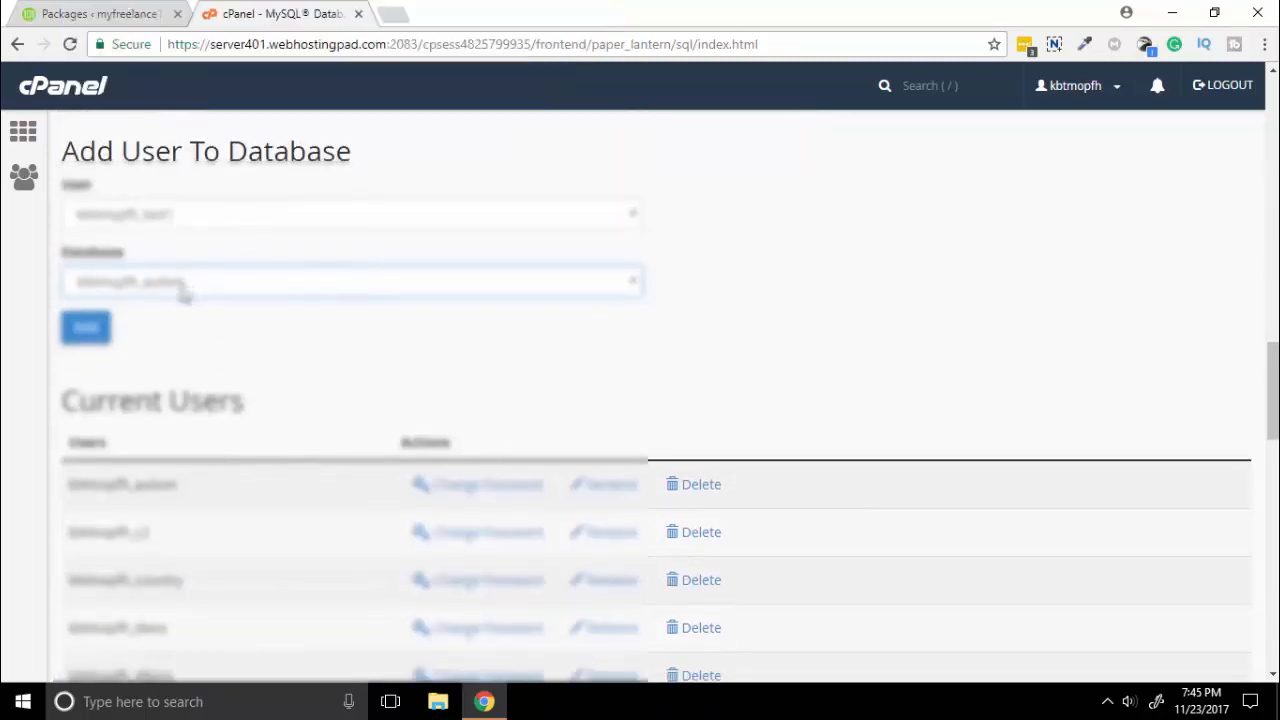
click(182, 290)
scroll(182, 500, down, 5)
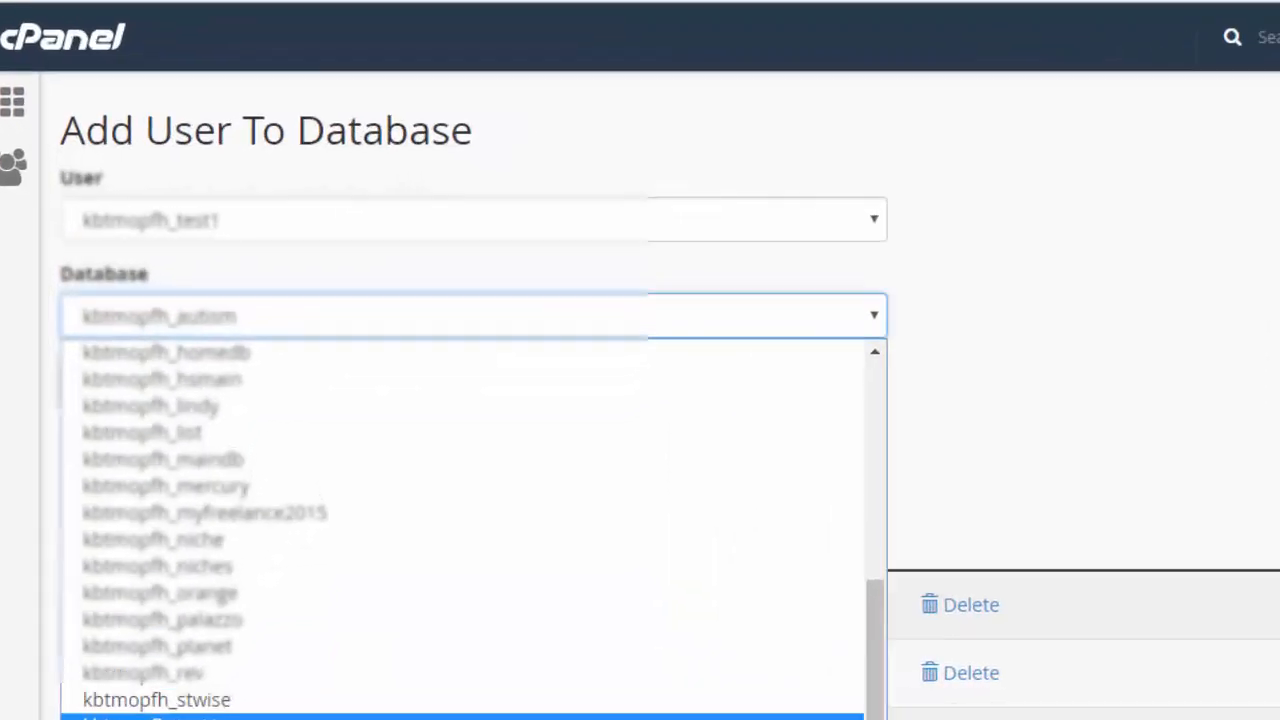
click(178, 586)
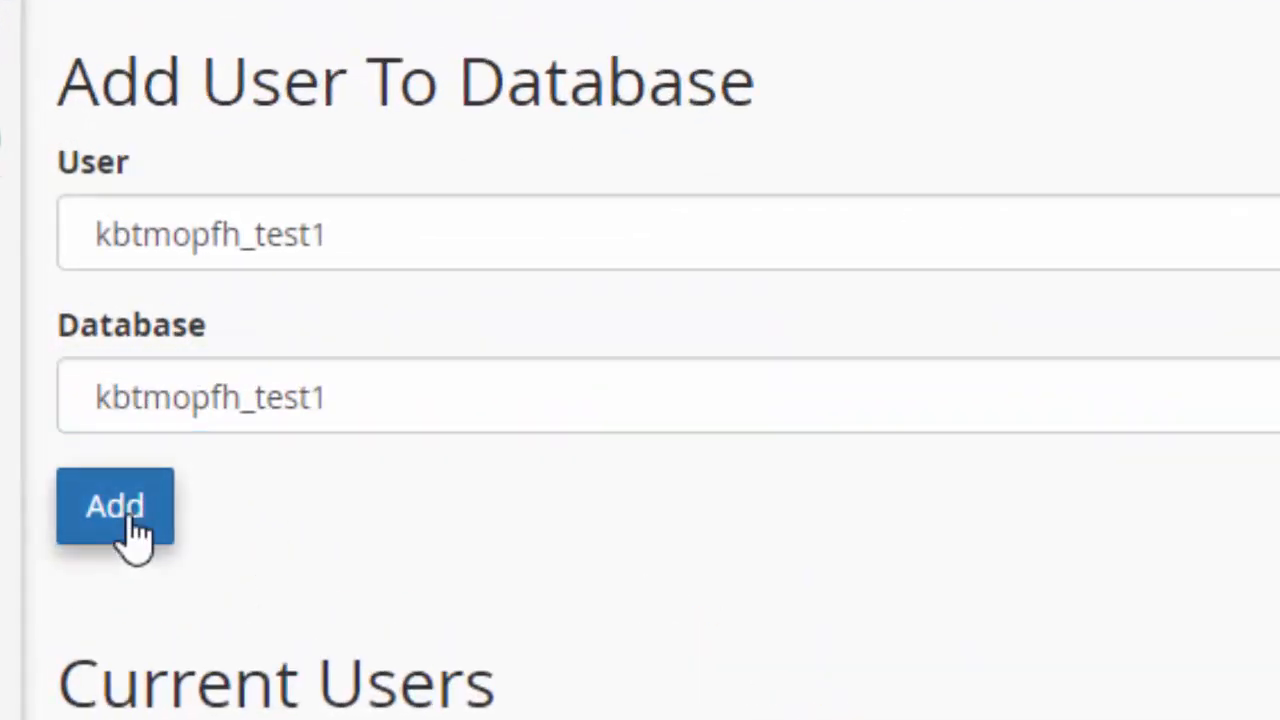
click(128, 520)
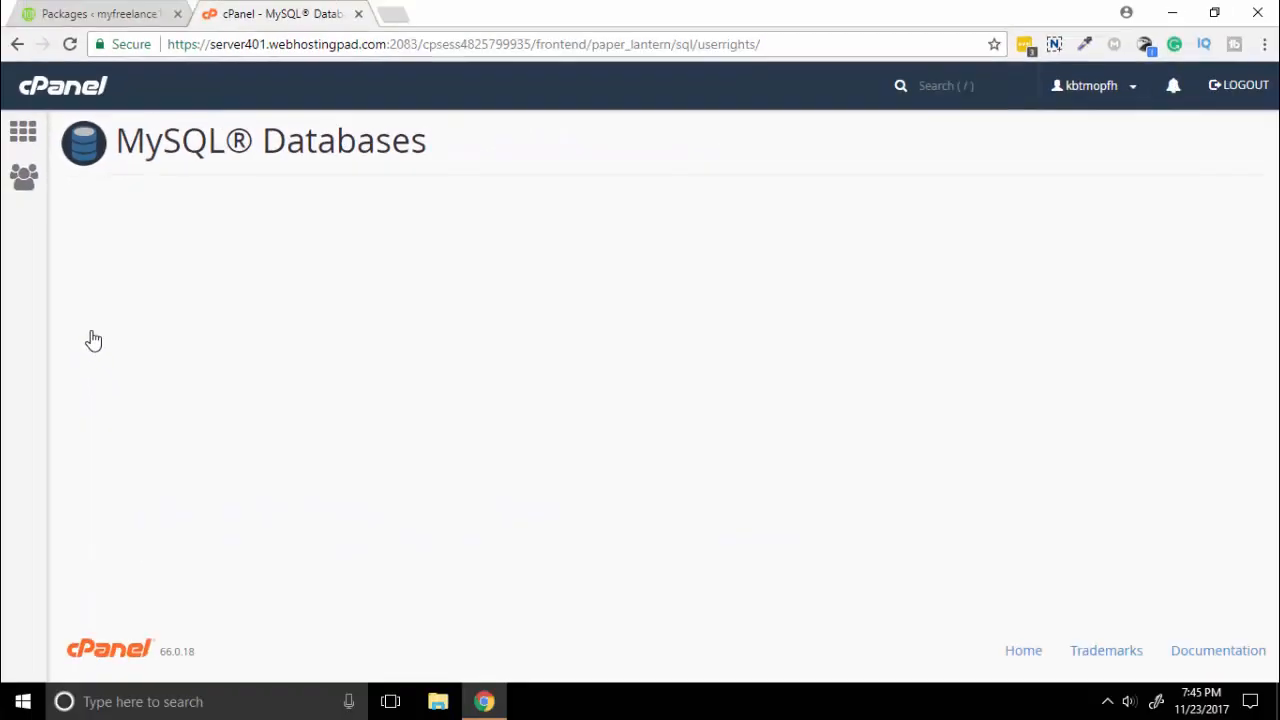
Grant the test1 user ALL PRIVILEGES on the test1 database and save.
click(74, 313)
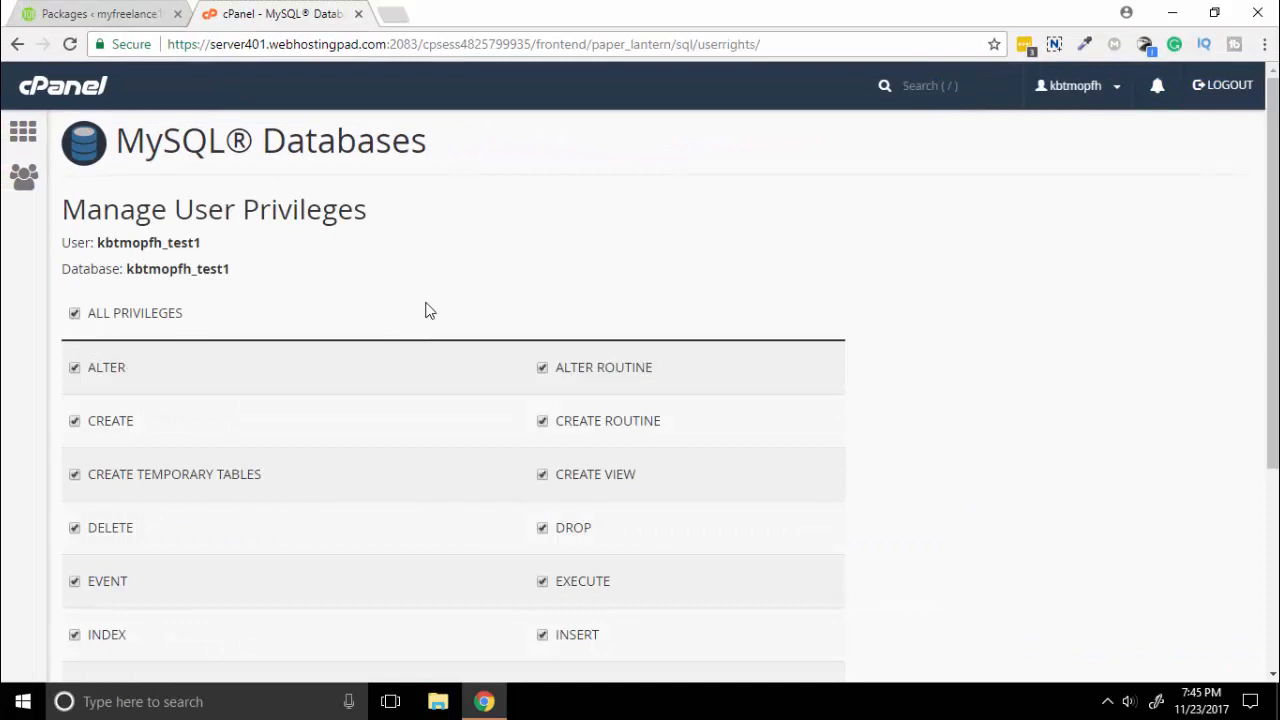
scroll(186, 456, down, 3)
click(125, 547)
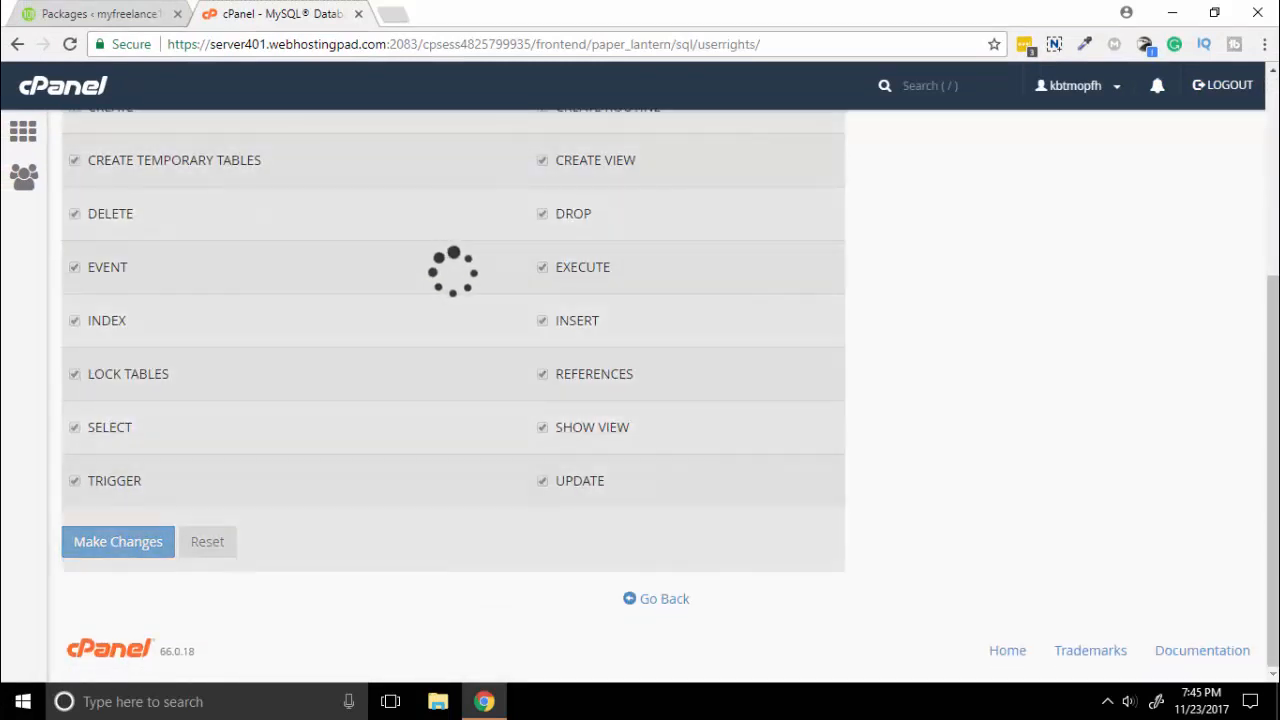
Return to MySQL Databases and then the cPanel home page.
scroll(1037, 389, up, 3)
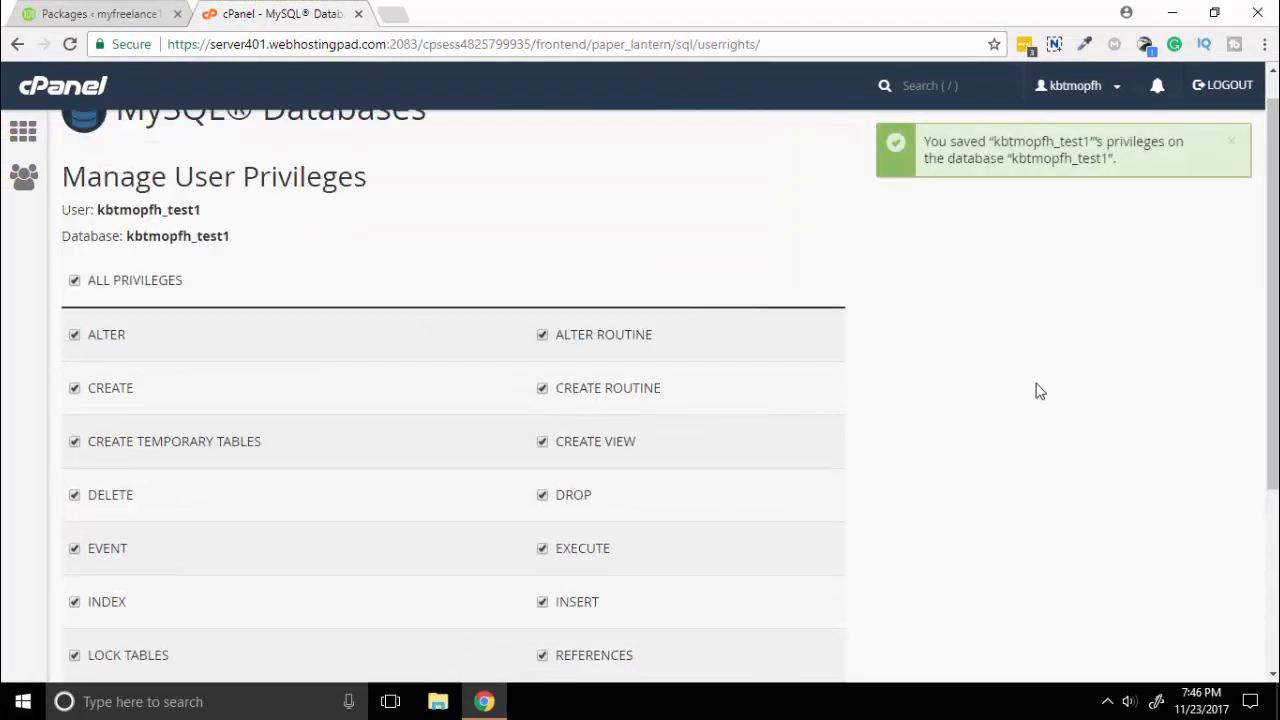
click(17, 44)
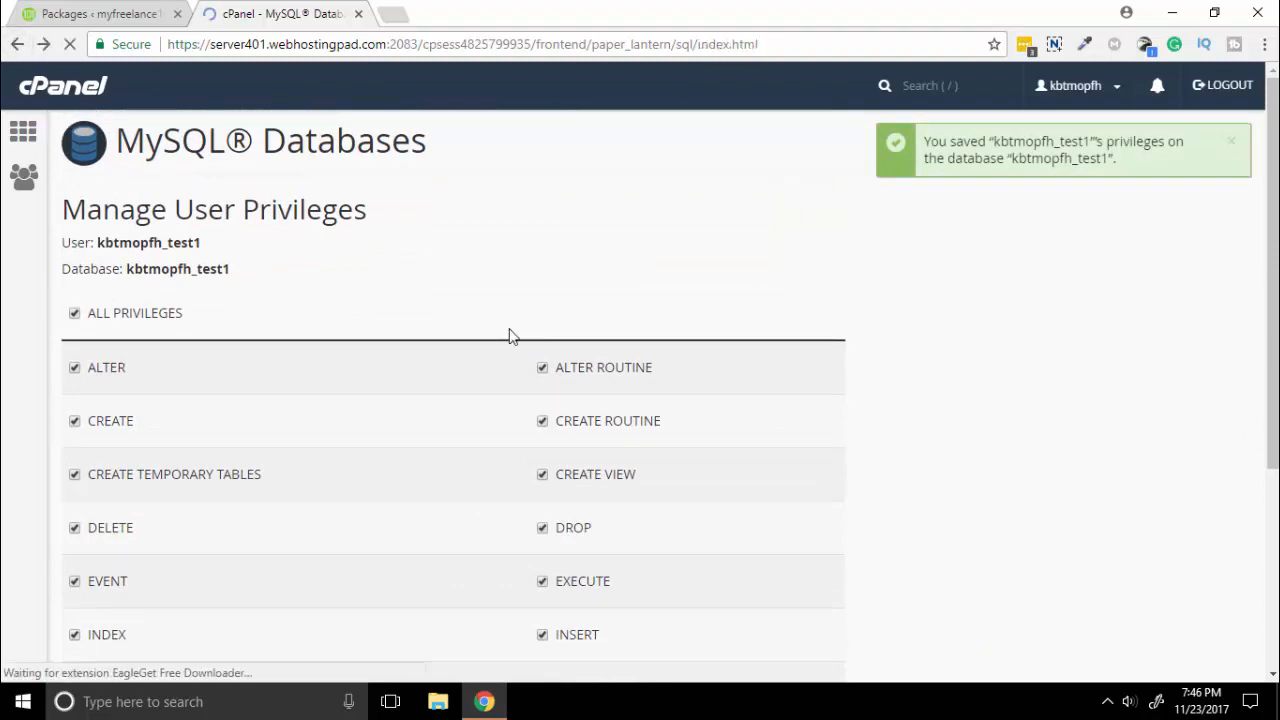
scroll(5, 107, up, 5)
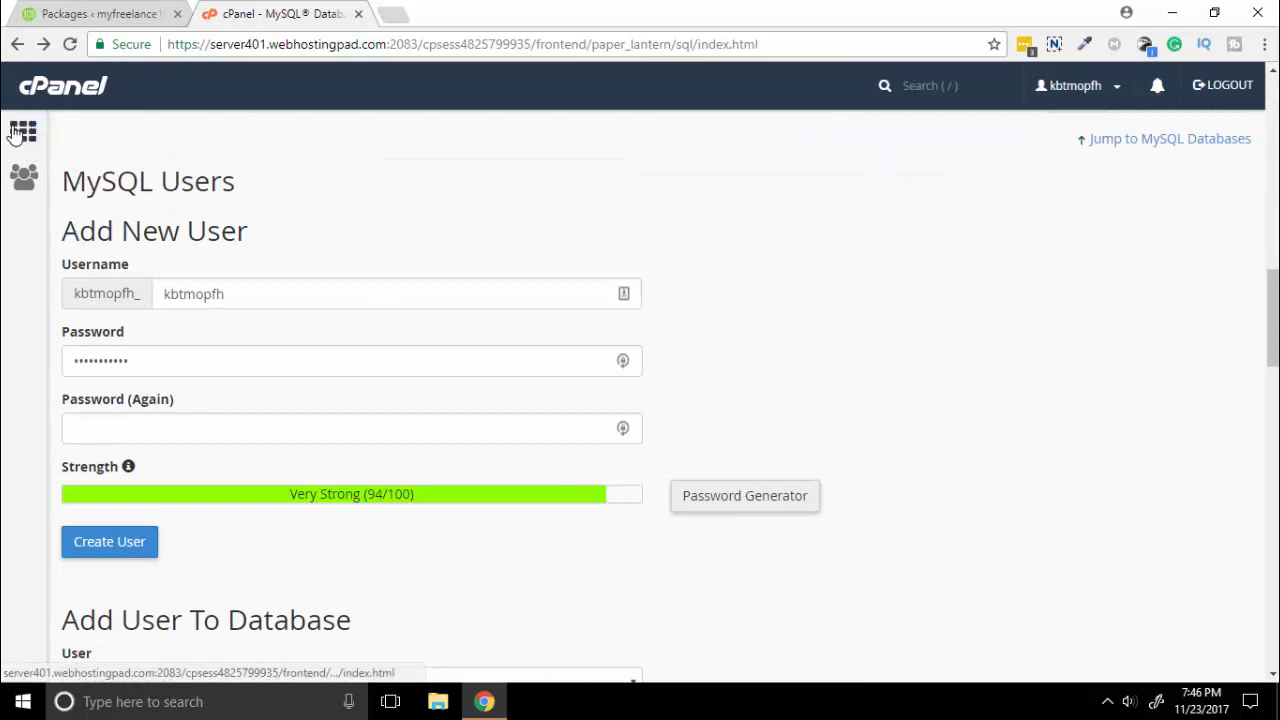
click(23, 130)
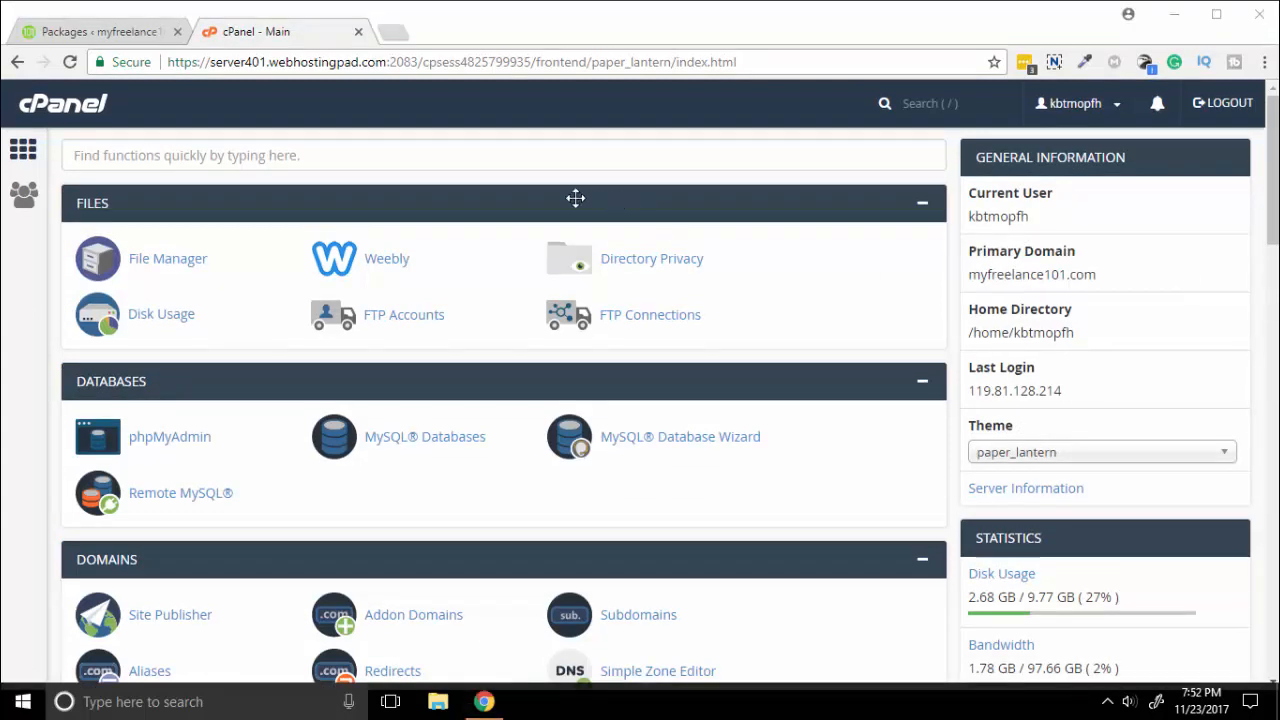
In File Manager, open public_html/xhlegal and select both error_log and wp-content.
click(167, 262)
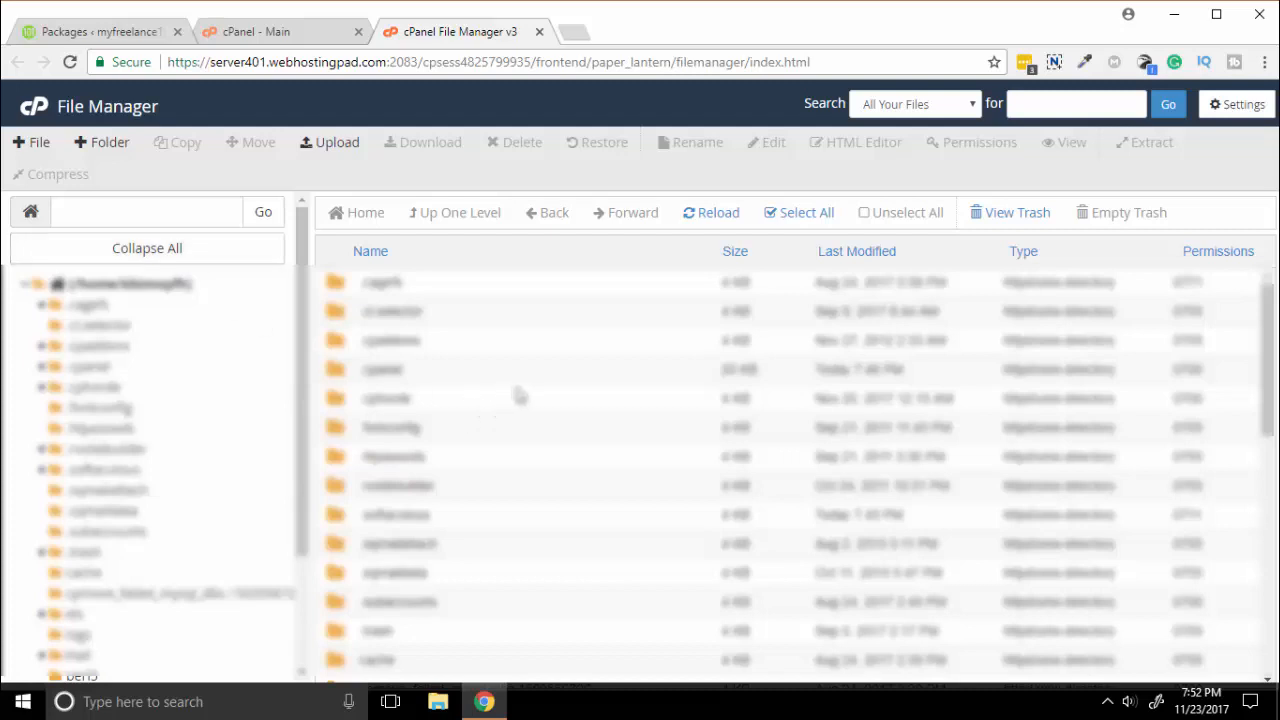
scroll(518, 397, down, 2)
scroll(518, 397, down, 2)
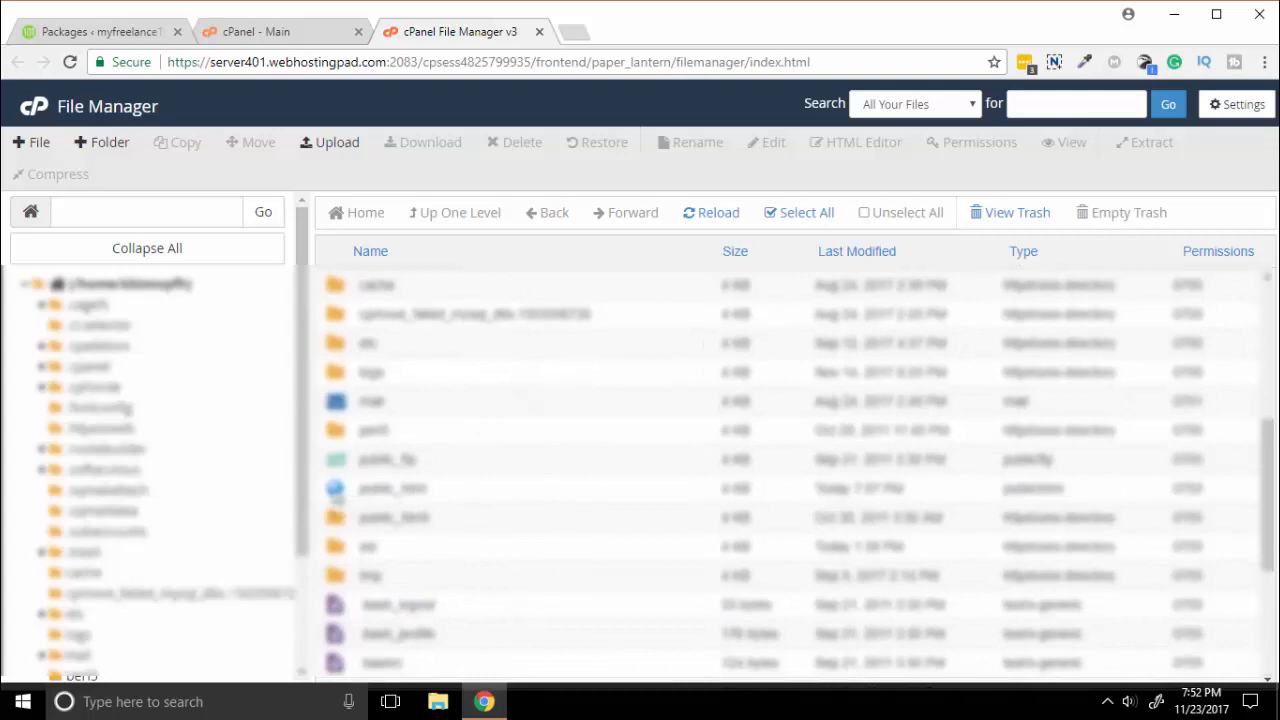
double_click(335, 488)
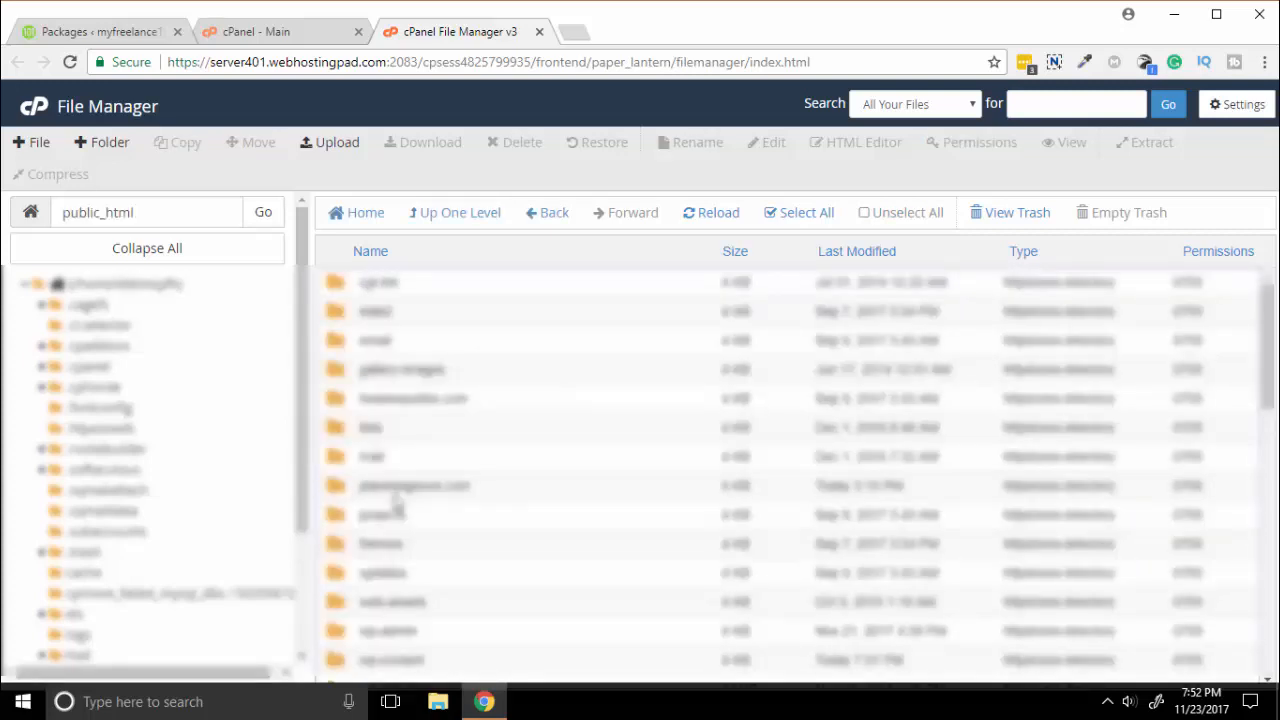
scroll(397, 508, down, 2)
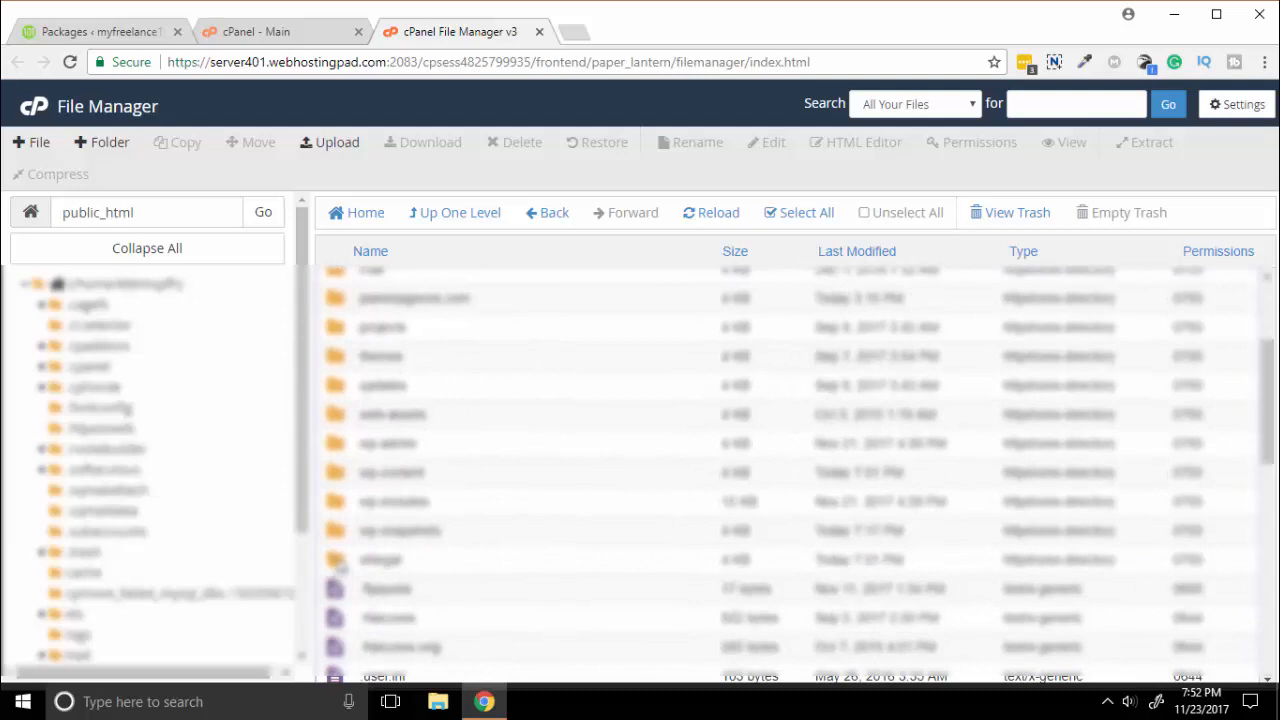
double_click(338, 563)
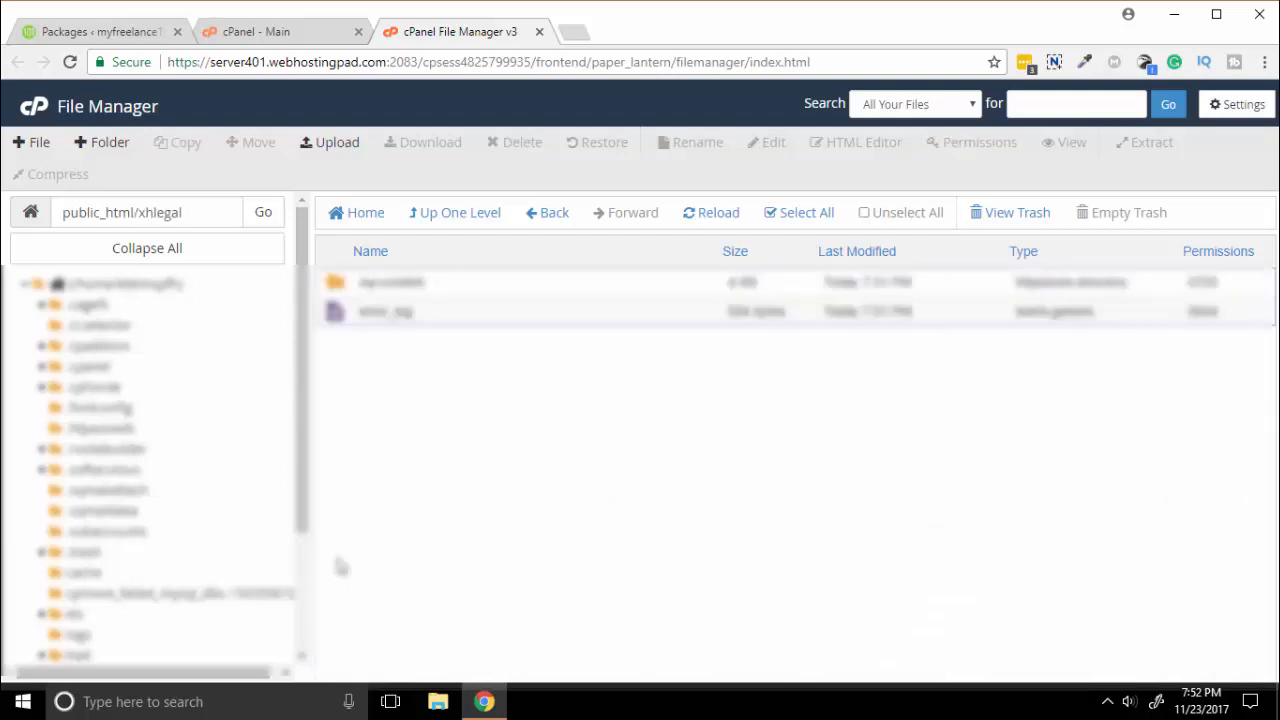
click(452, 318)
ctrl+click(463, 288)
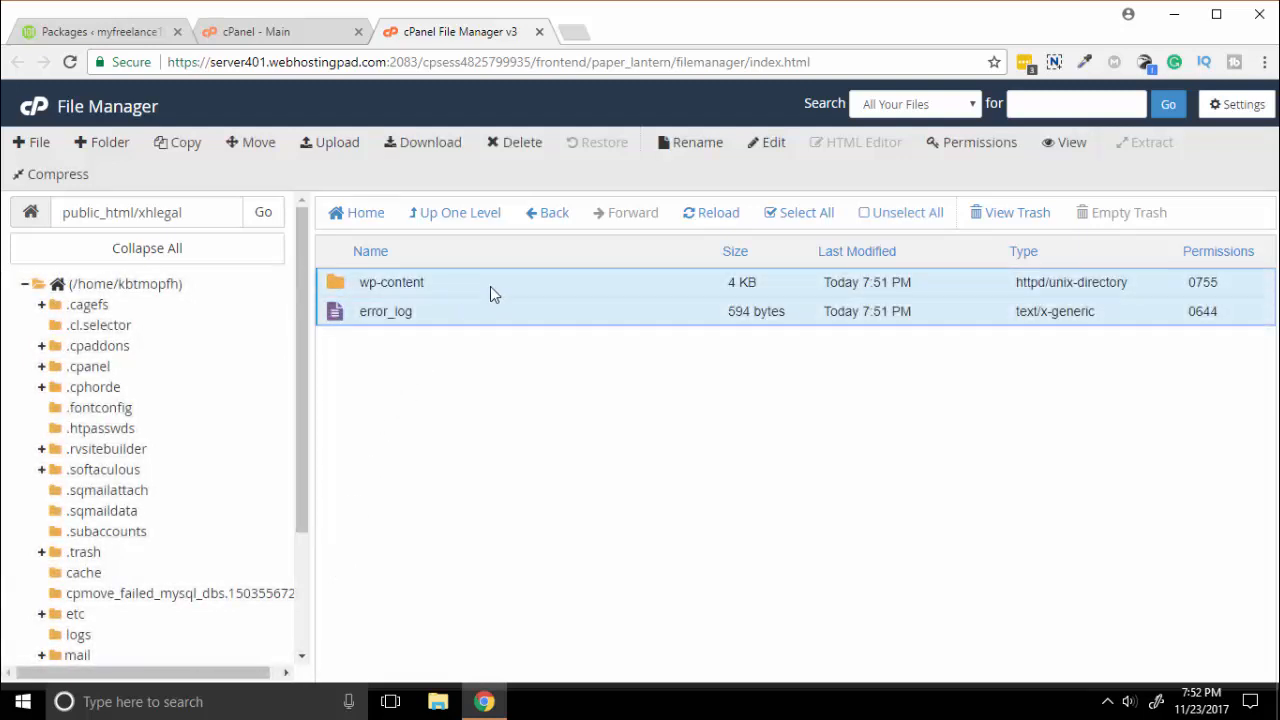
Delete error_log and wp-content from xhlegal, then open the Upload page for that folder.
right_click(477, 279)
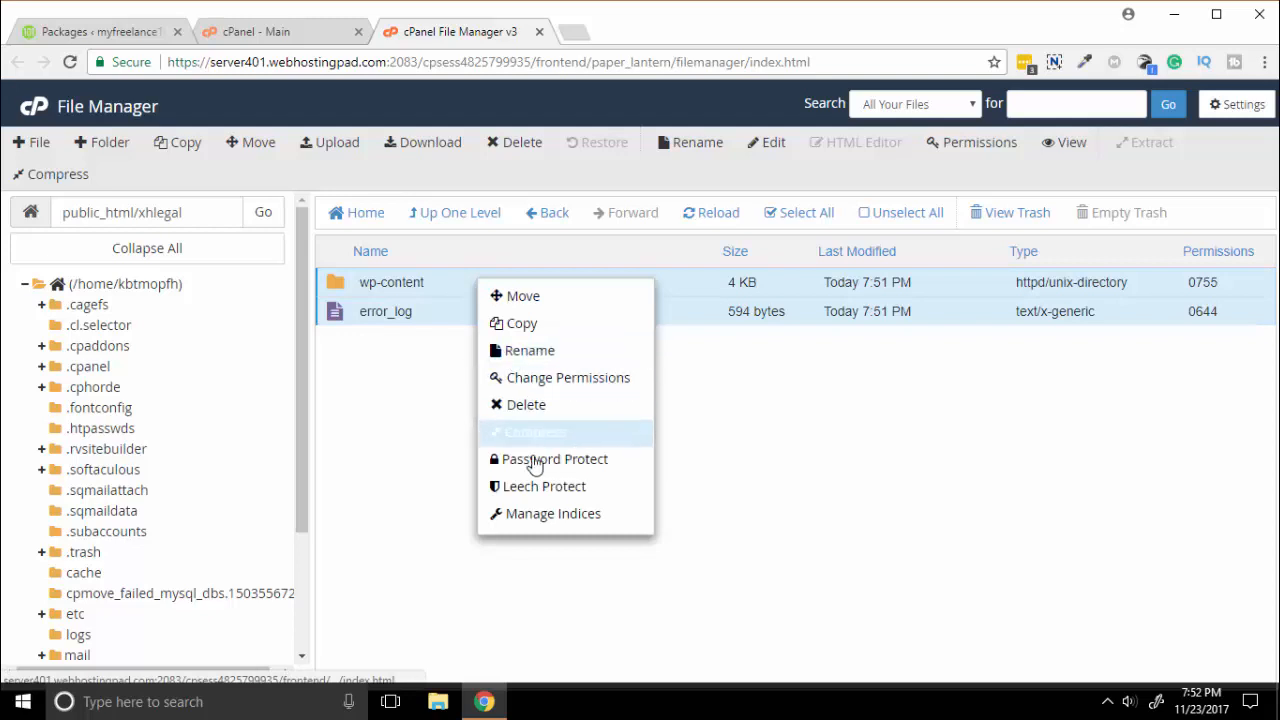
click(530, 410)
click(785, 452)
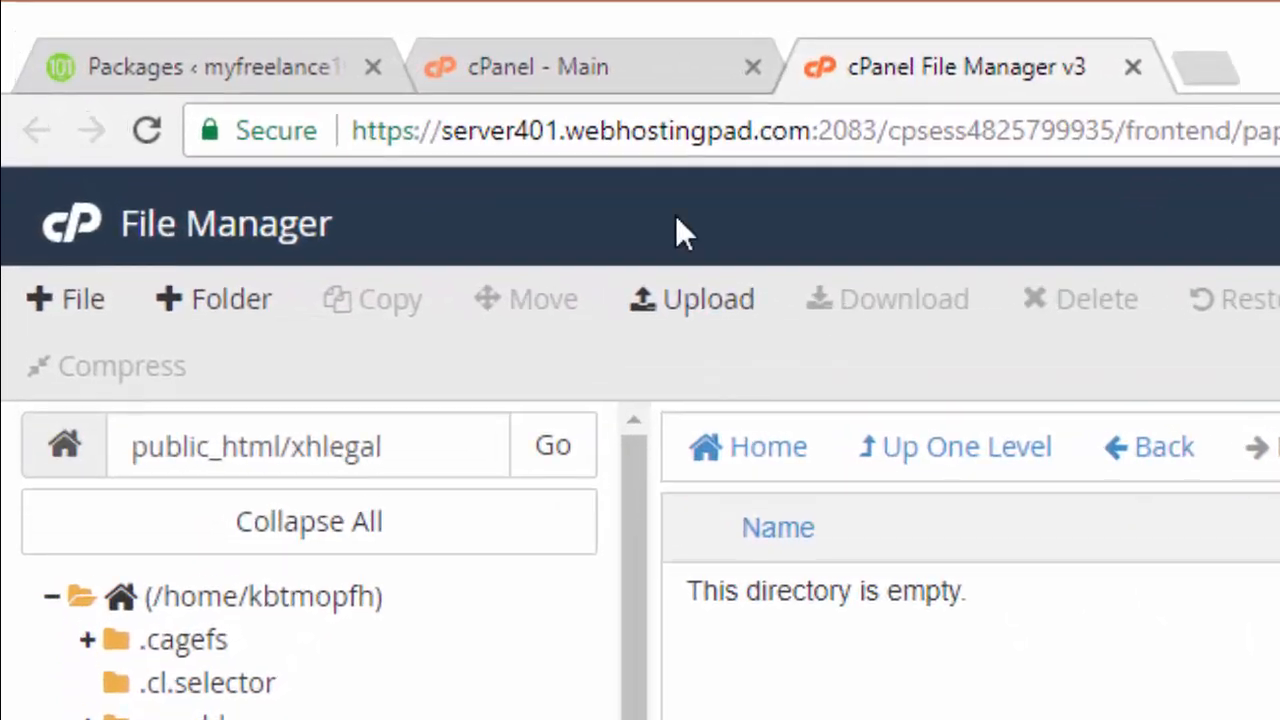
click(687, 305)
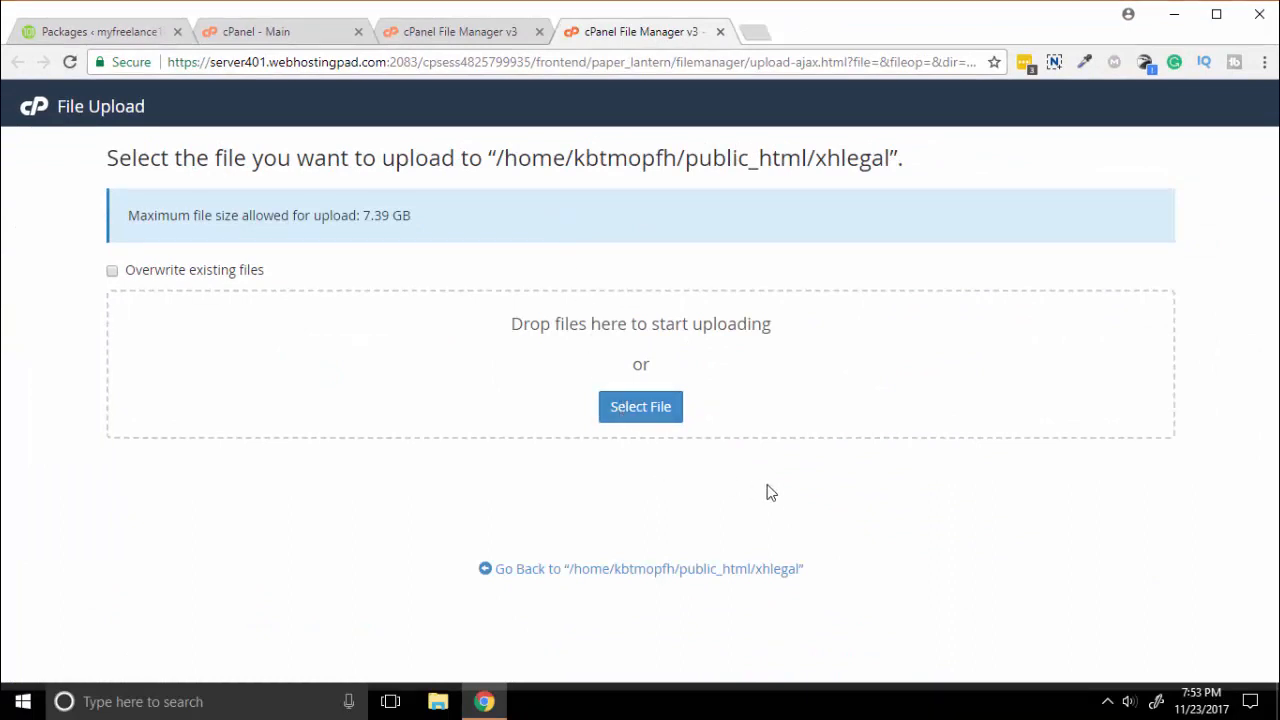
Upload installer.php and the 51.67 MB Duplicator archive zip into the xhlegal folder, then refresh the listing.
click(659, 414)
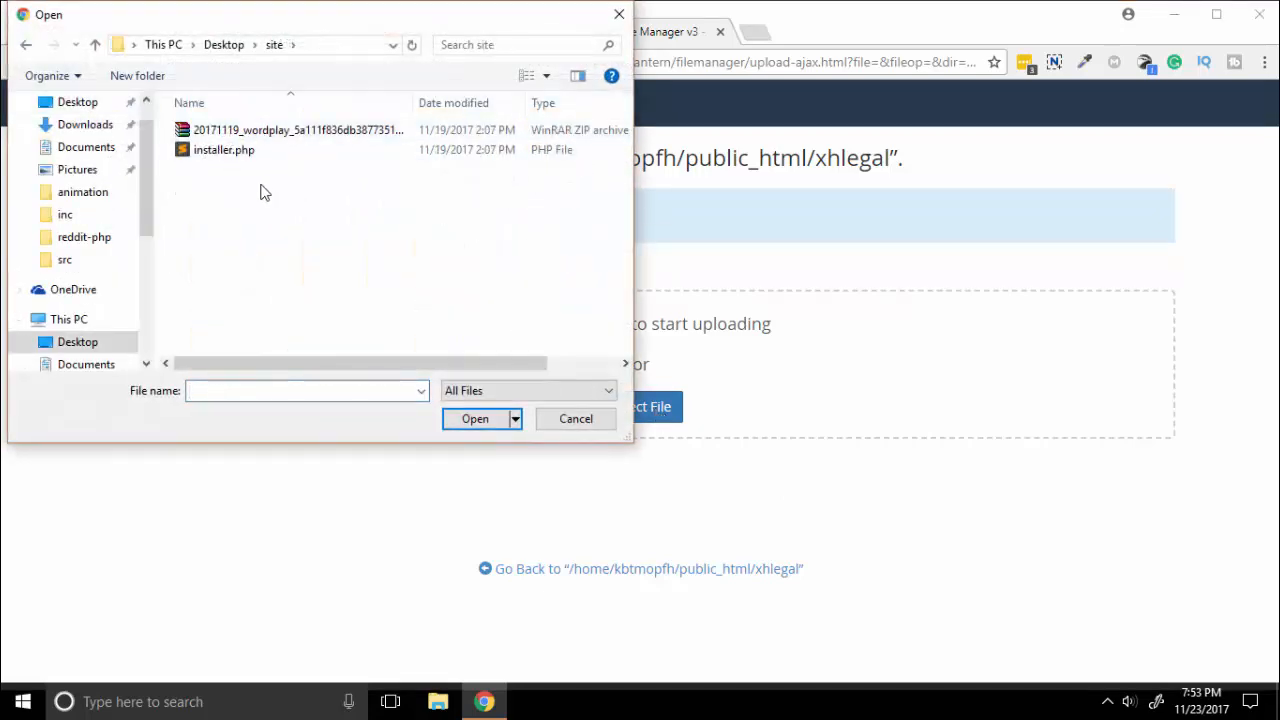
click(224, 152)
click(473, 418)
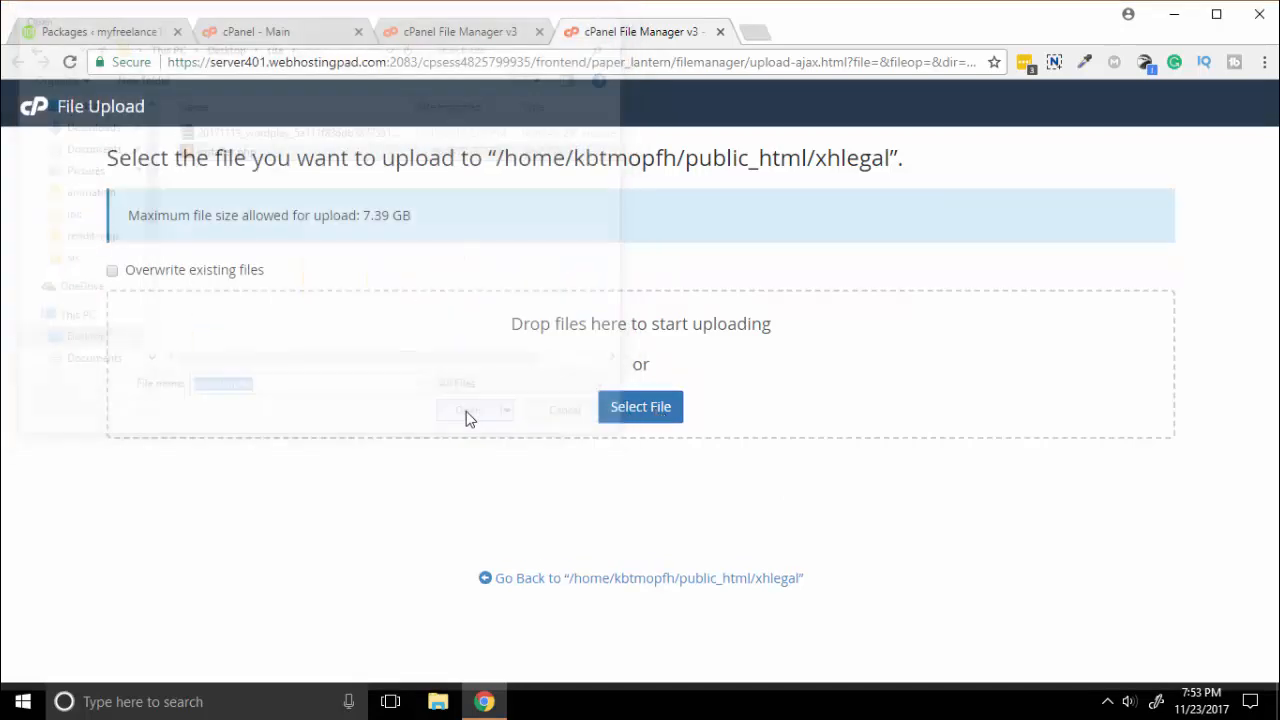
click(640, 406)
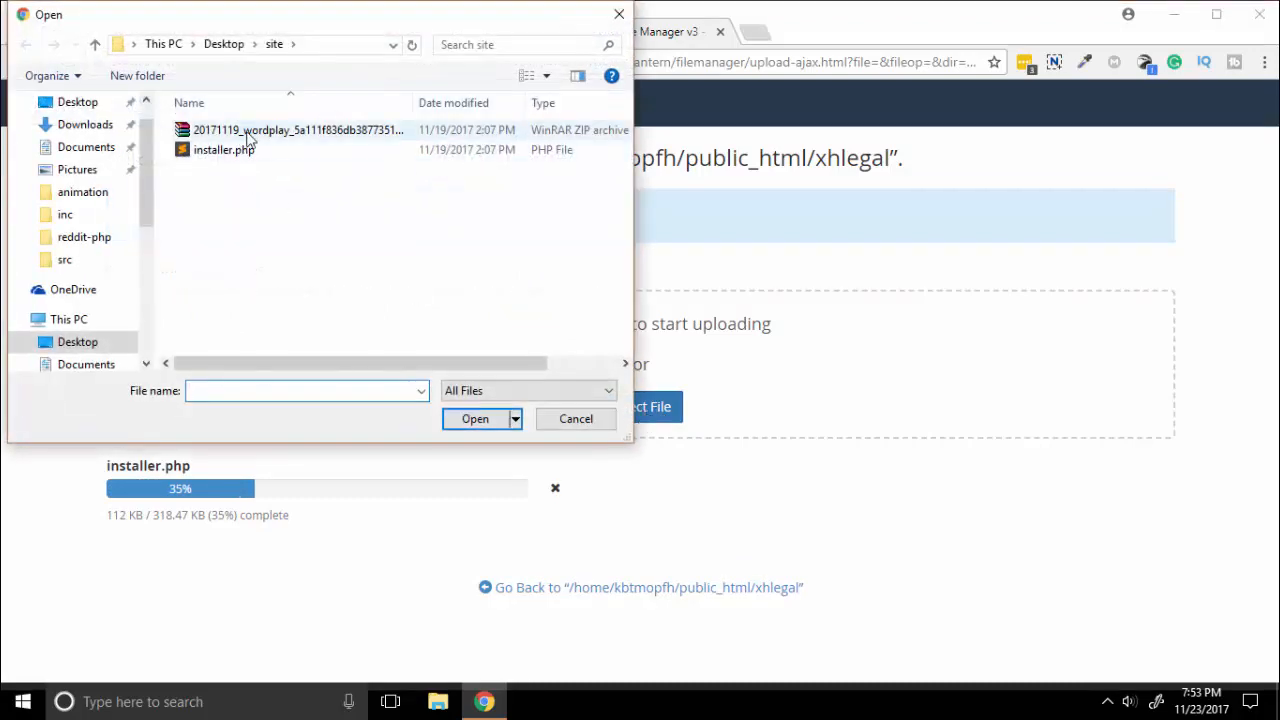
click(252, 133)
click(474, 420)
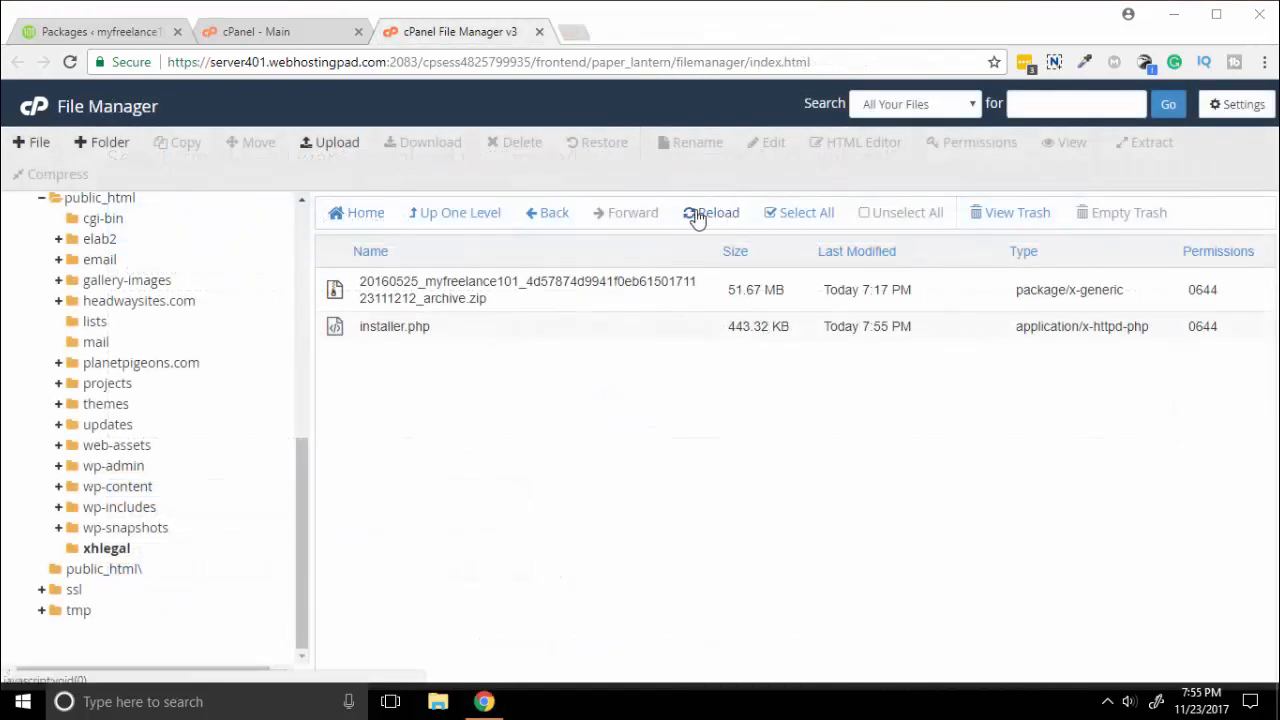
click(709, 215)
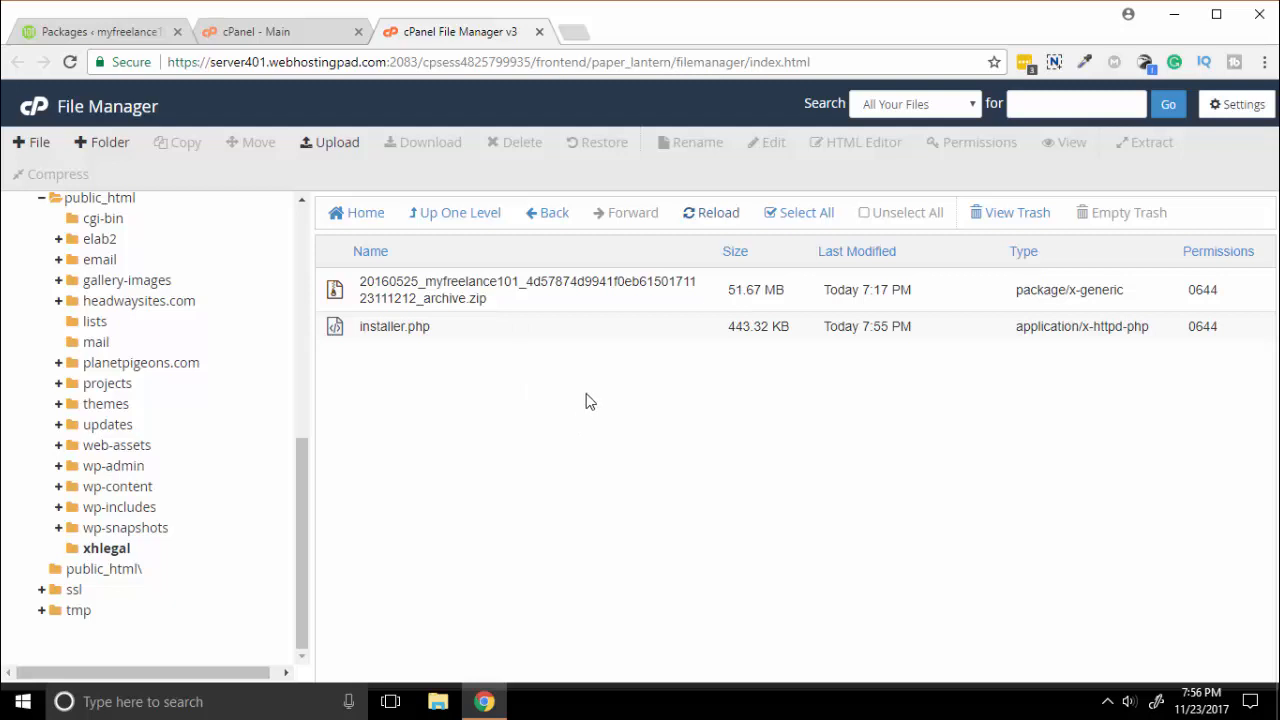
Load xhlegal.myfreelance101.com in a new tab to show its directory listing.
click(577, 34)
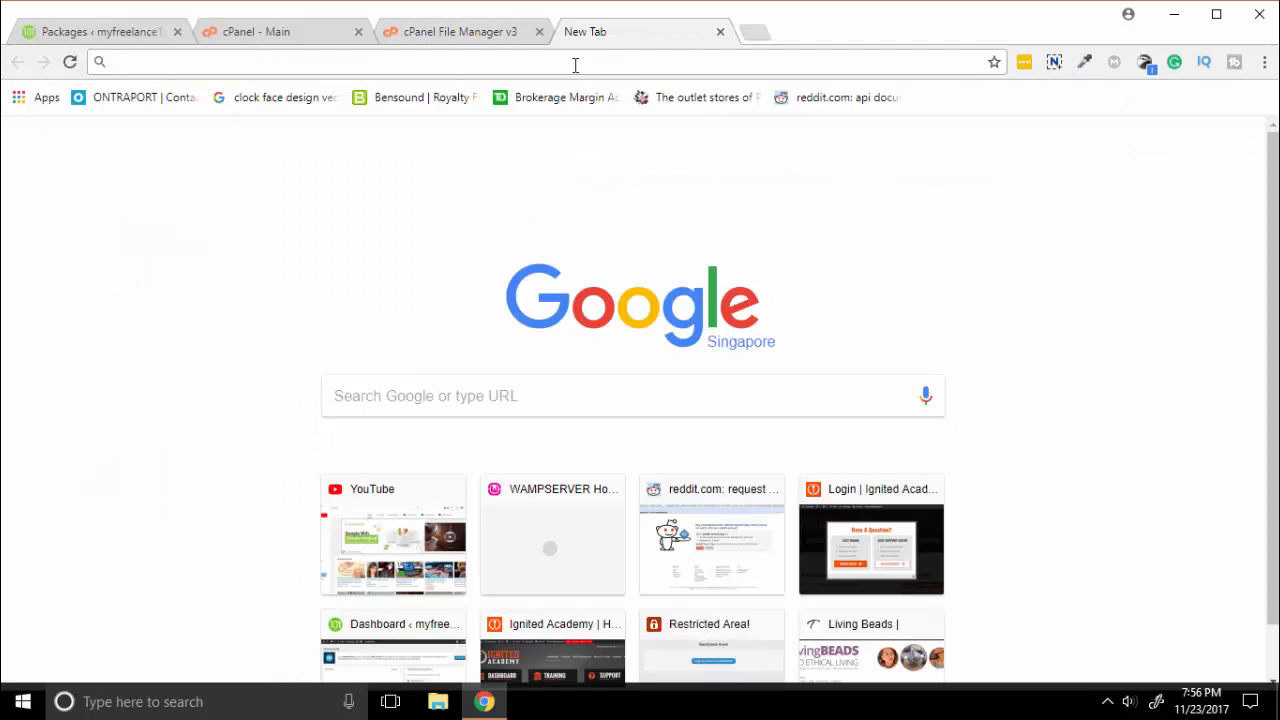
text(xhleg)
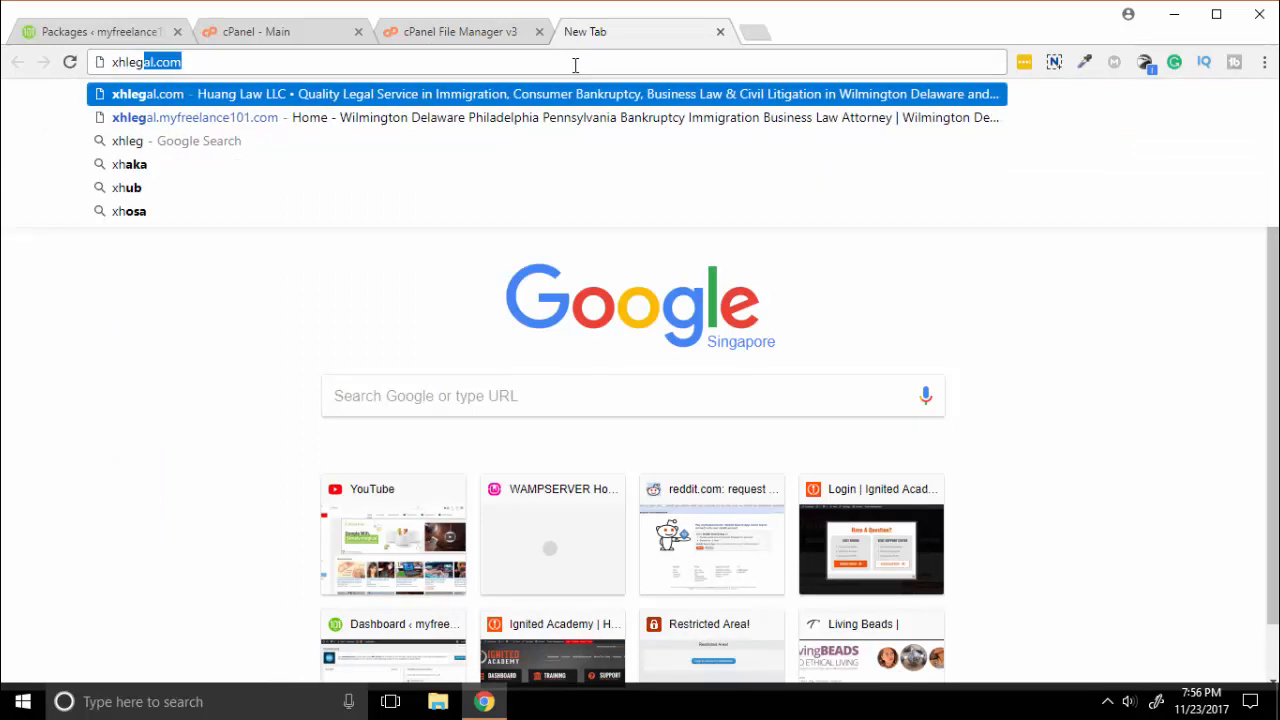
text(al.)
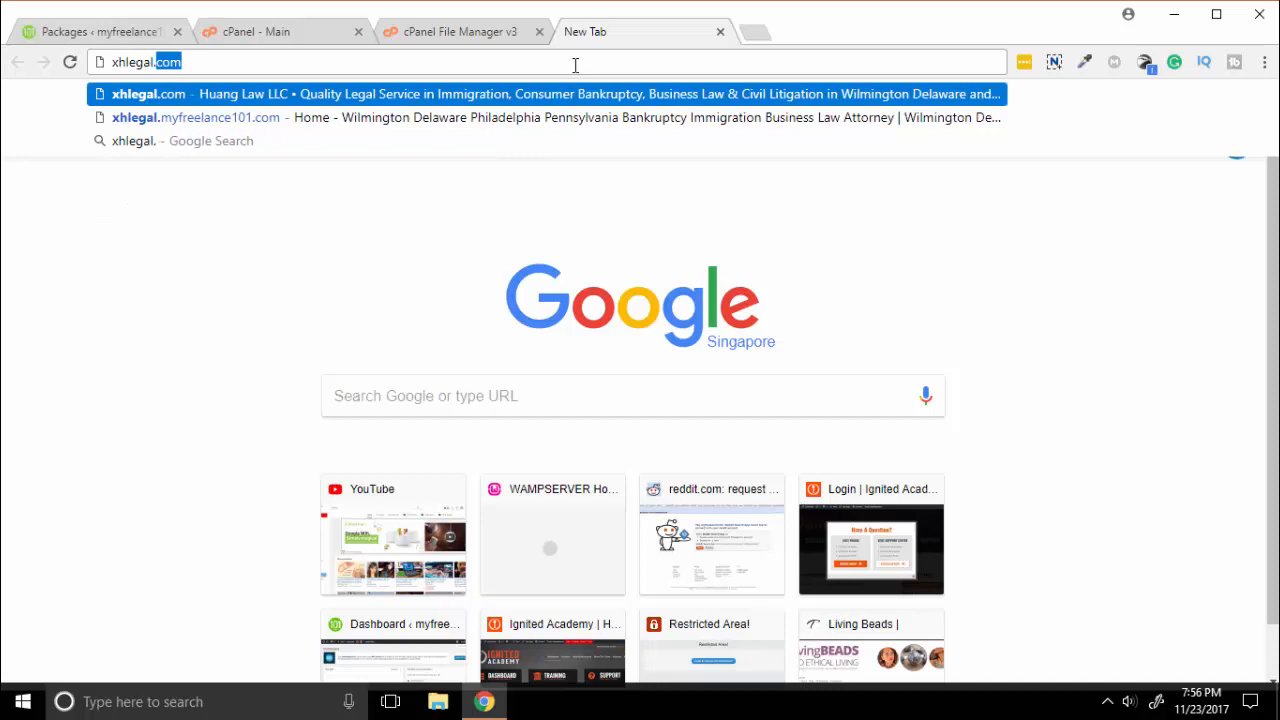
text(myfreelanc)
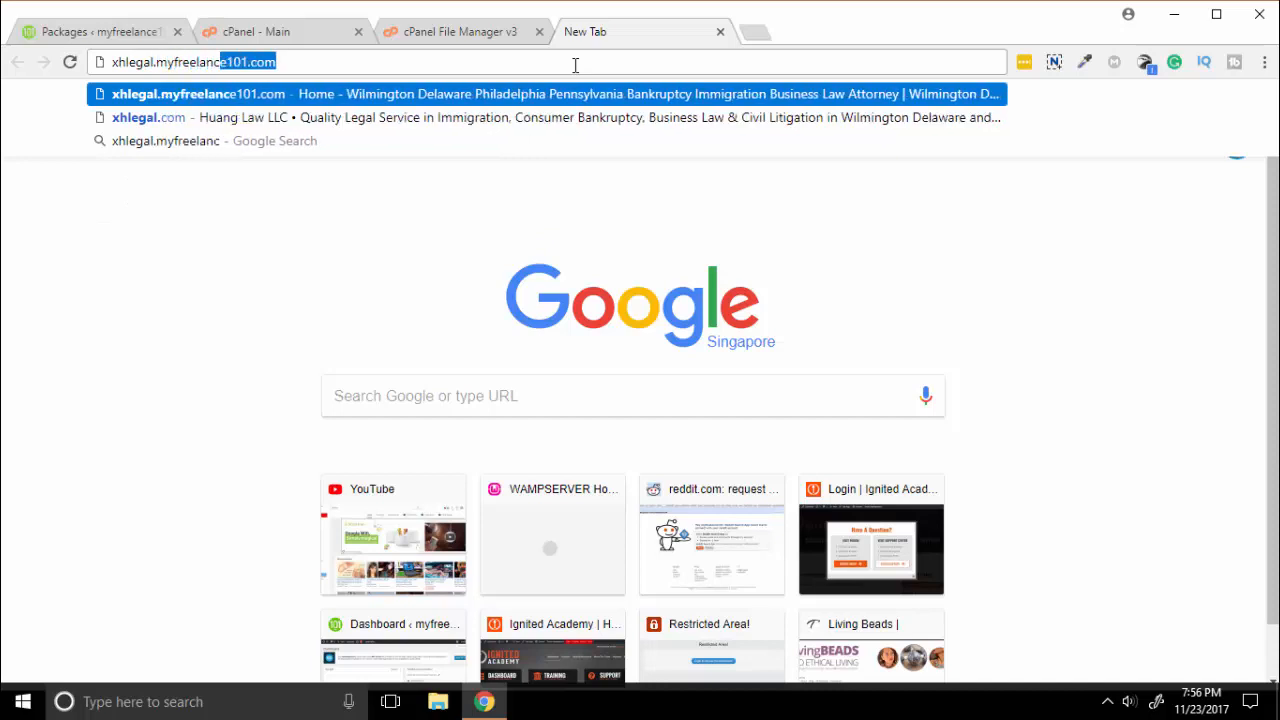
text(e101.com)
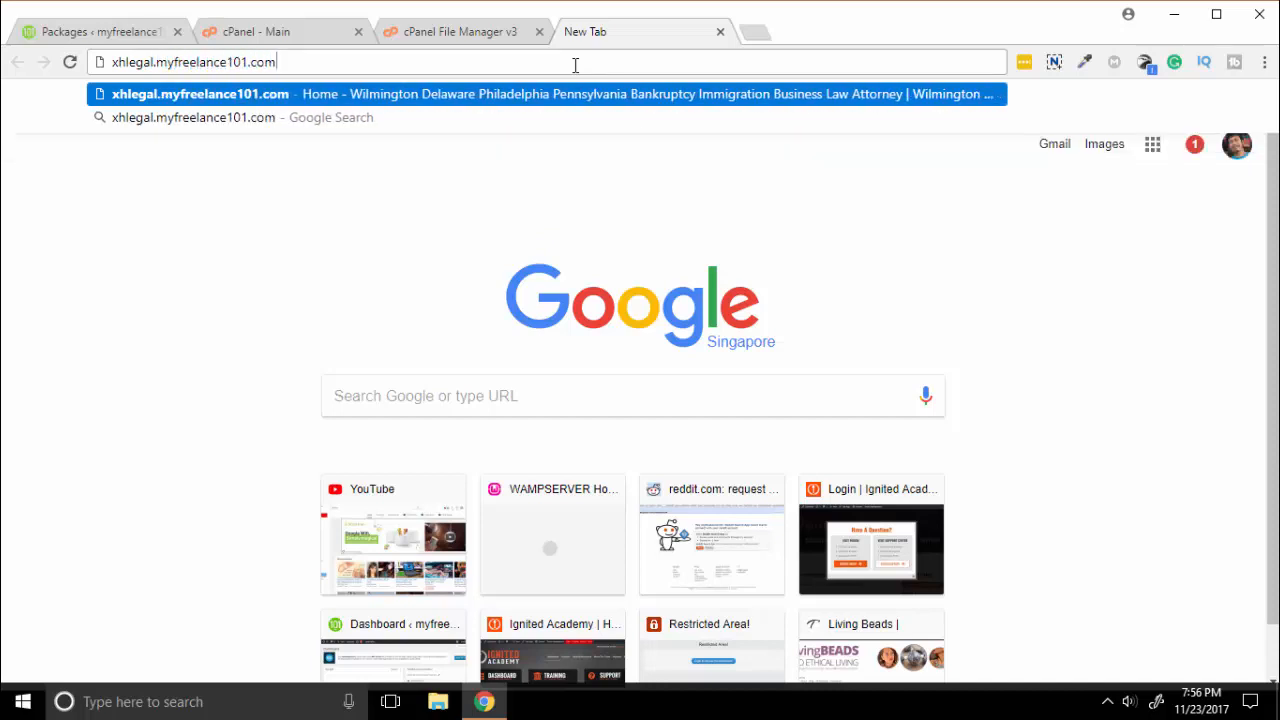
key(Return)
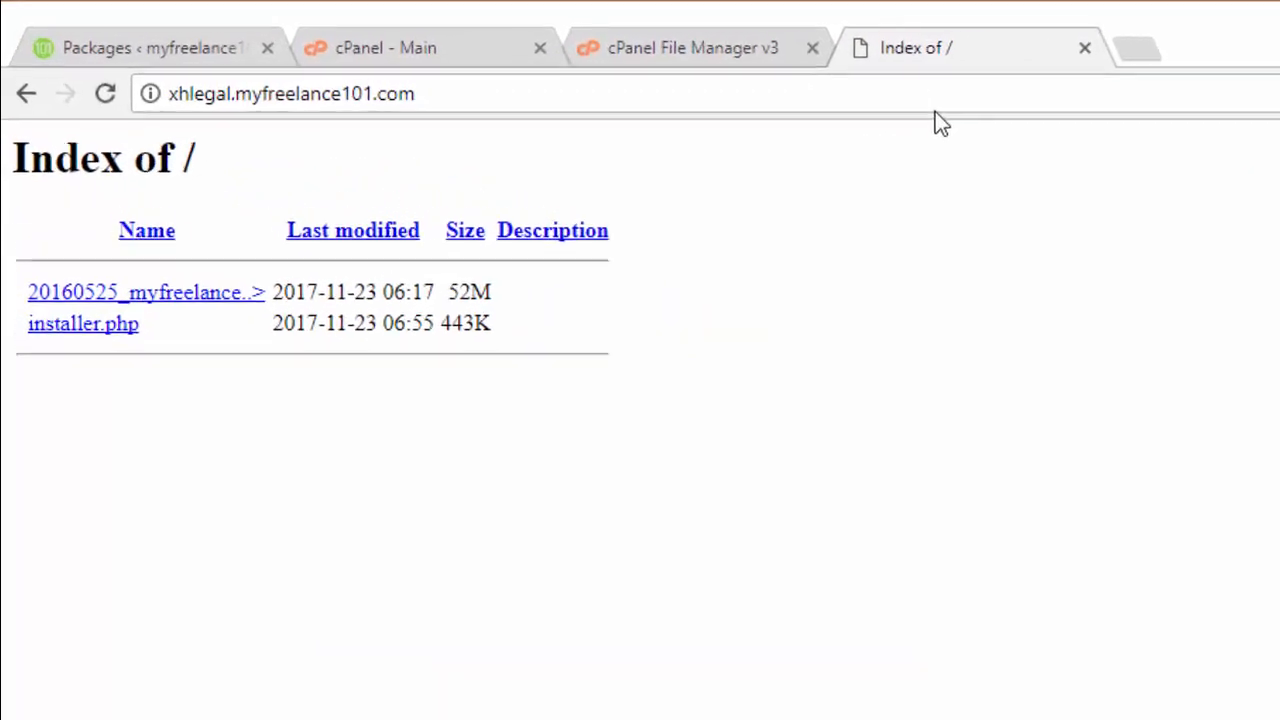
Append /installer.php to the subdomain's web address.
click(707, 52)
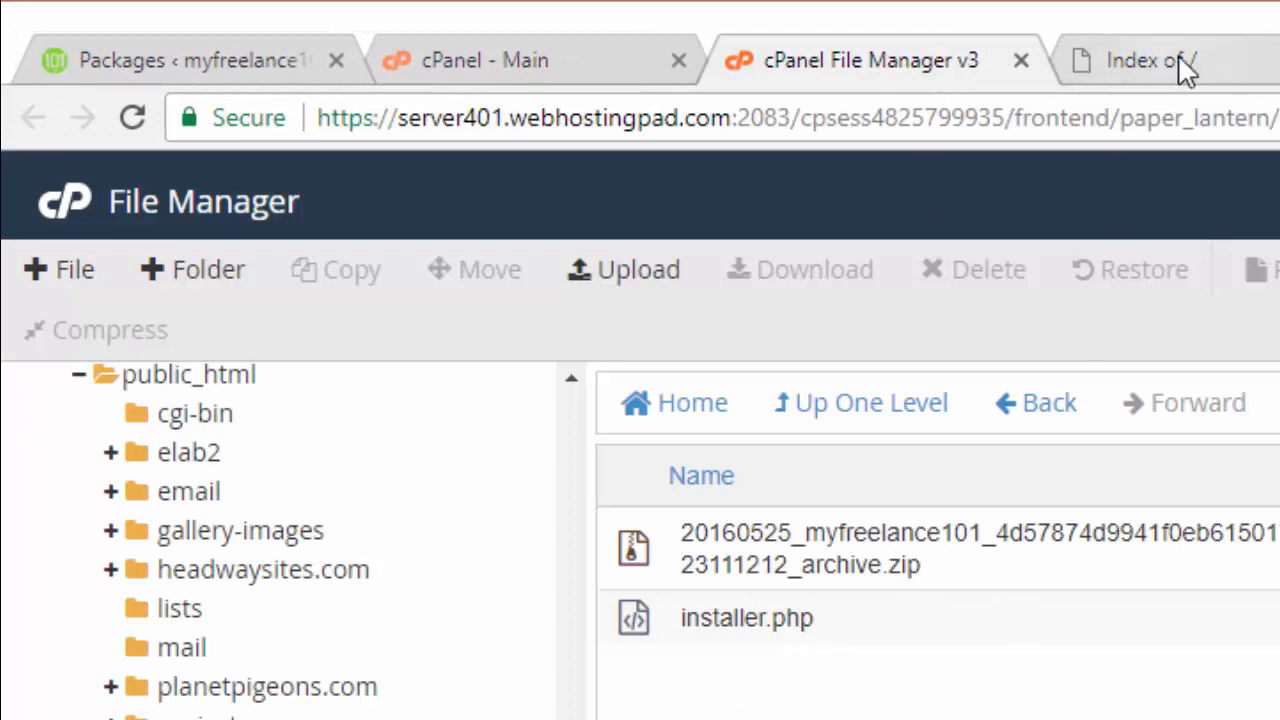
click(1178, 56)
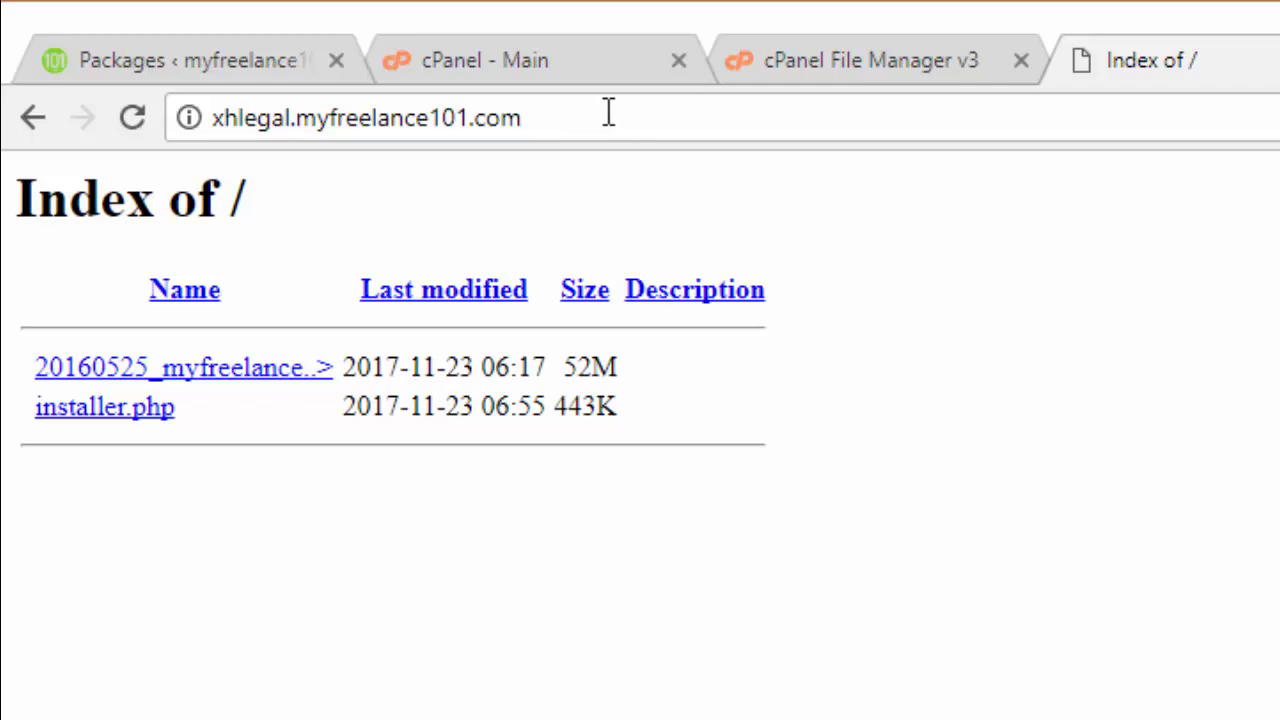
click(656, 115)
click(656, 117)
text(/)
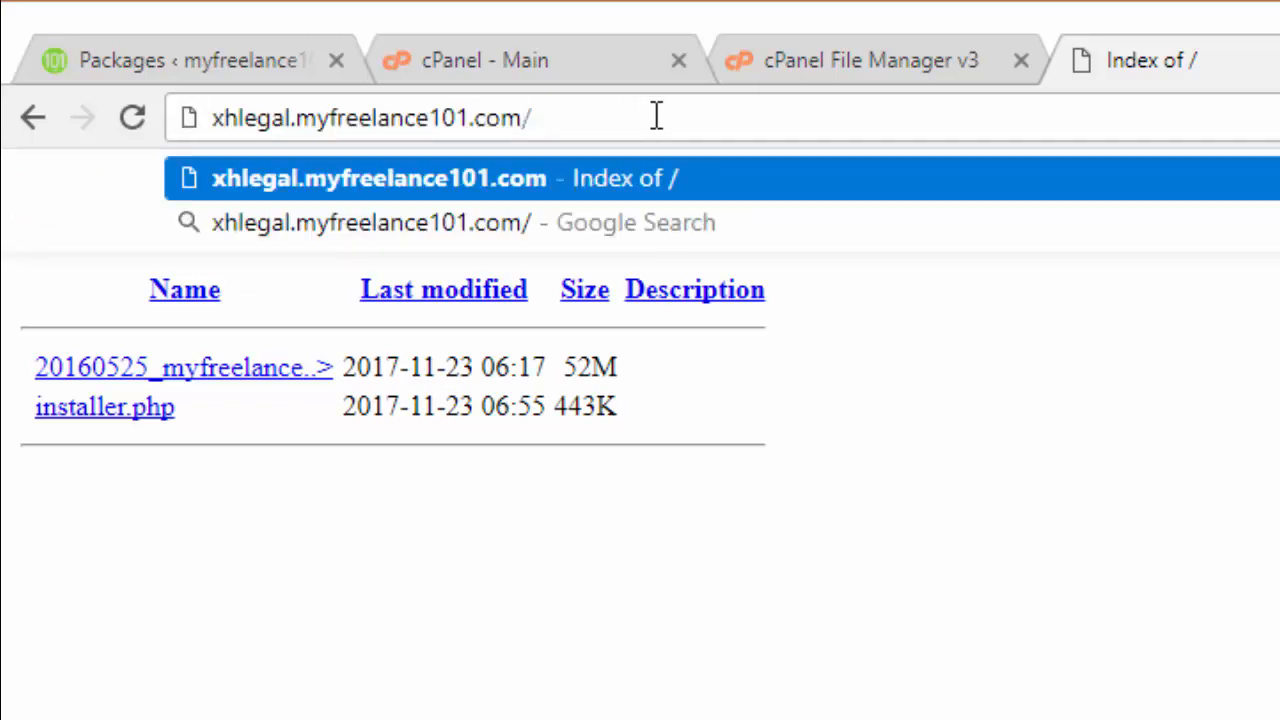
text(ins)
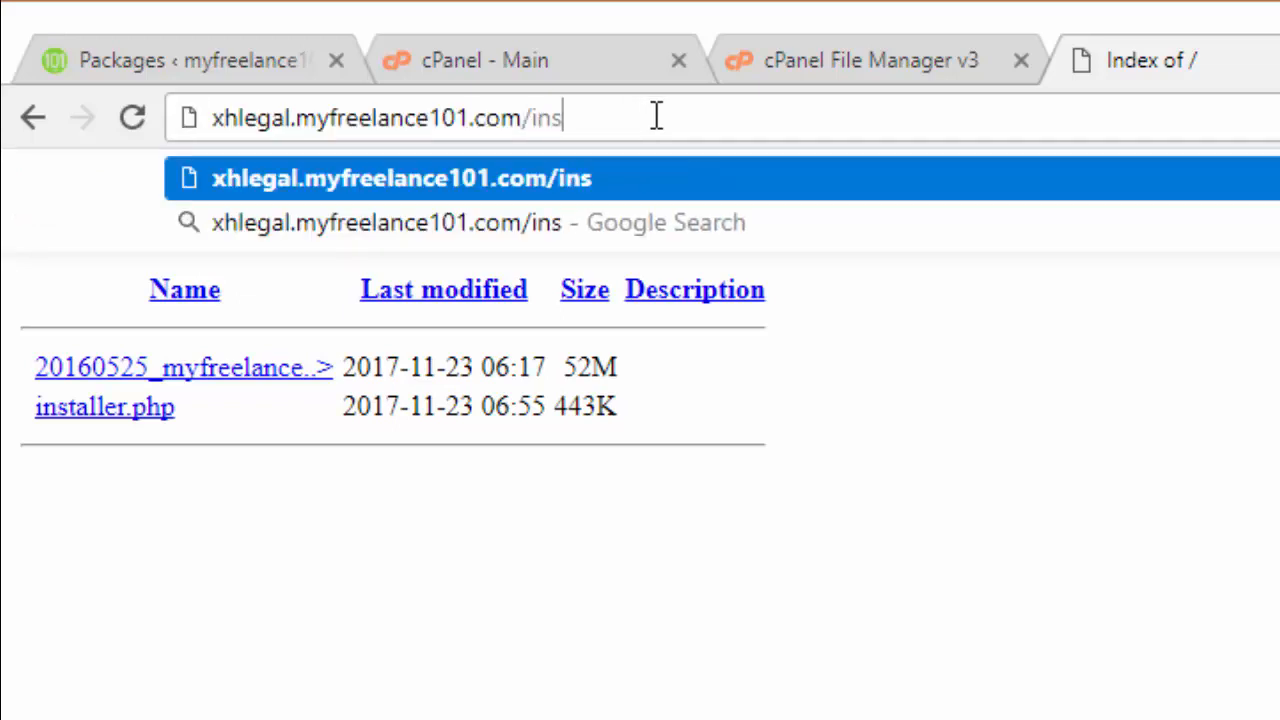
text(taller.php)
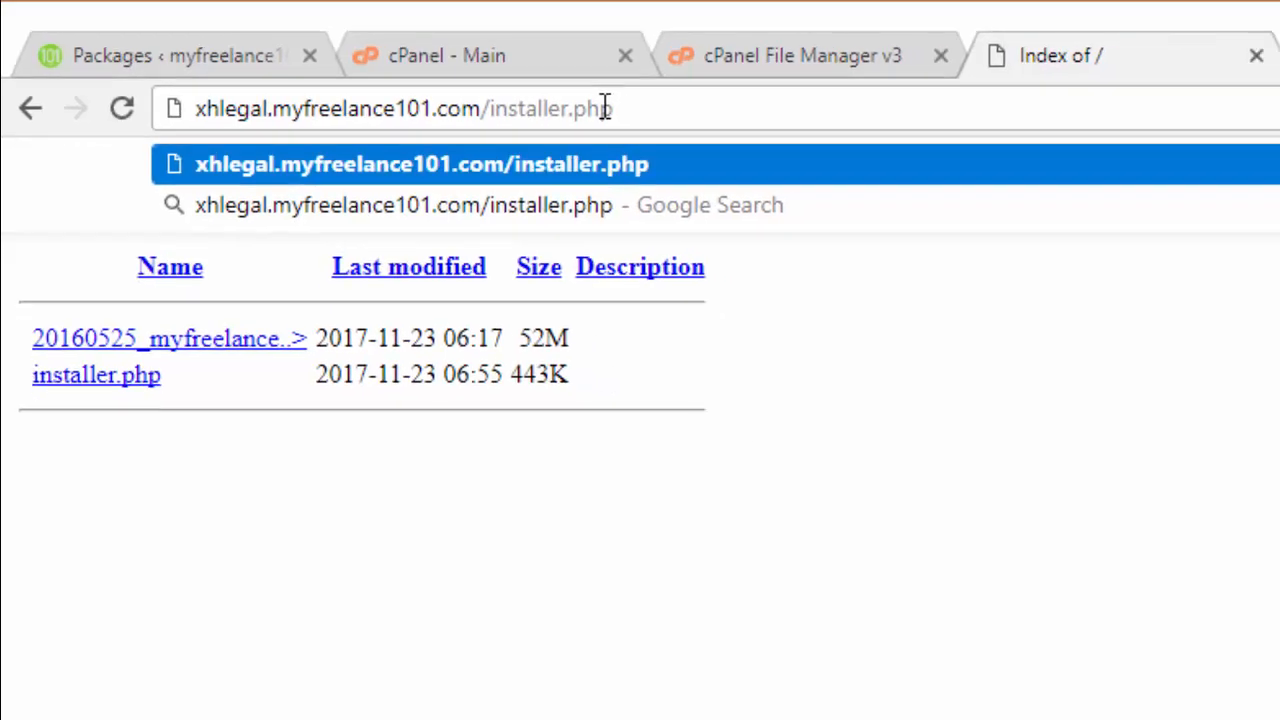
Load installer.php, accept all terms and notices, and continue past Step 1 deployment.
key(Return)
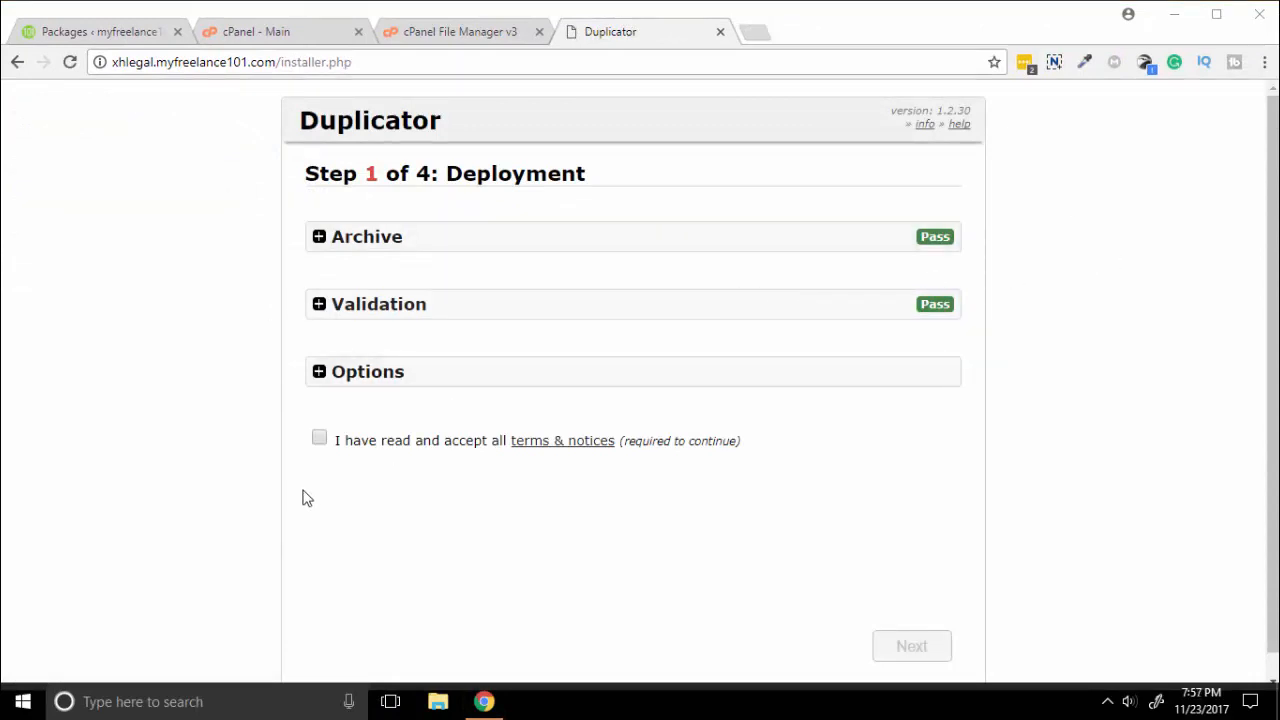
click(319, 438)
scroll(454, 462, down, 1)
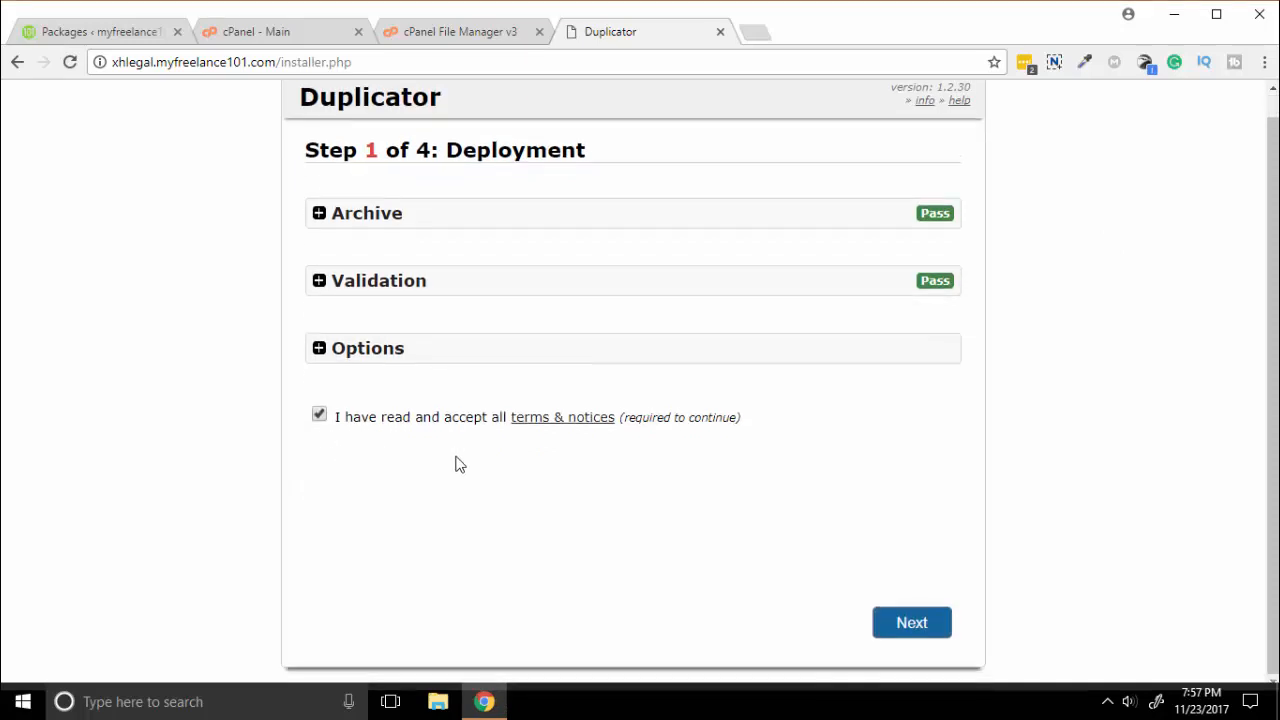
click(903, 624)
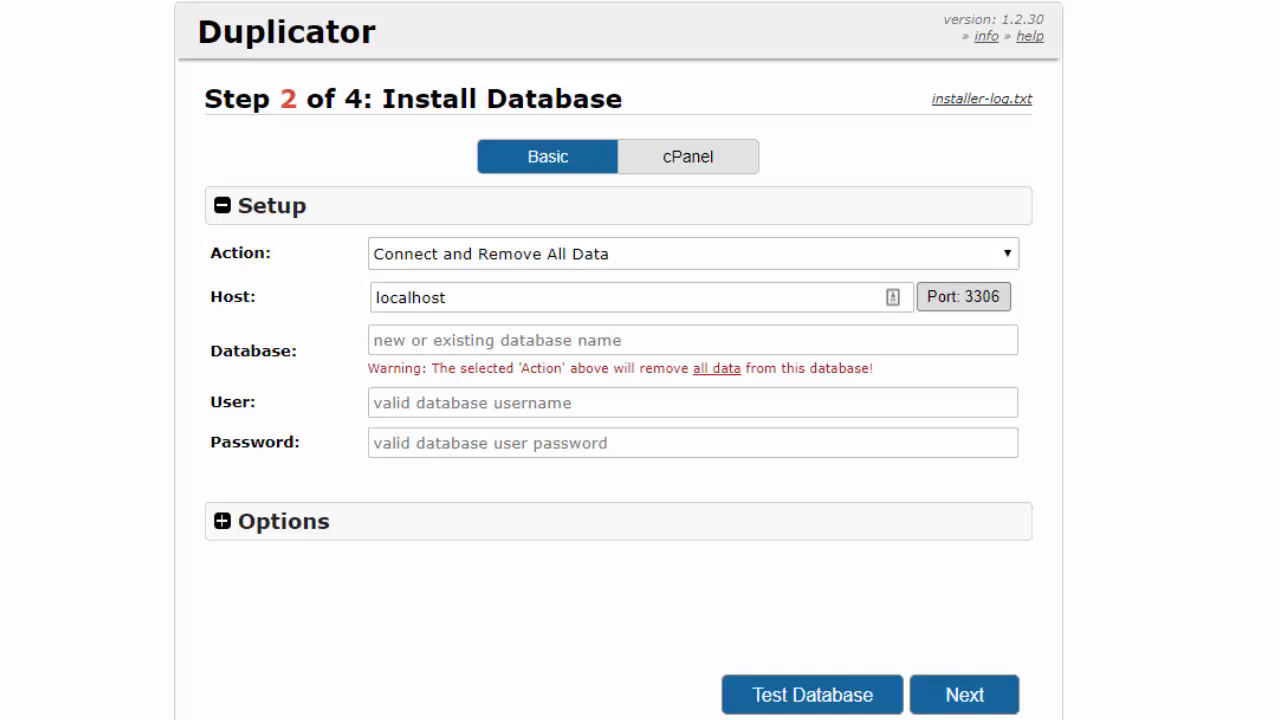
Paste the copied database name, username and password into the installer's database fields.
click(408, 338)
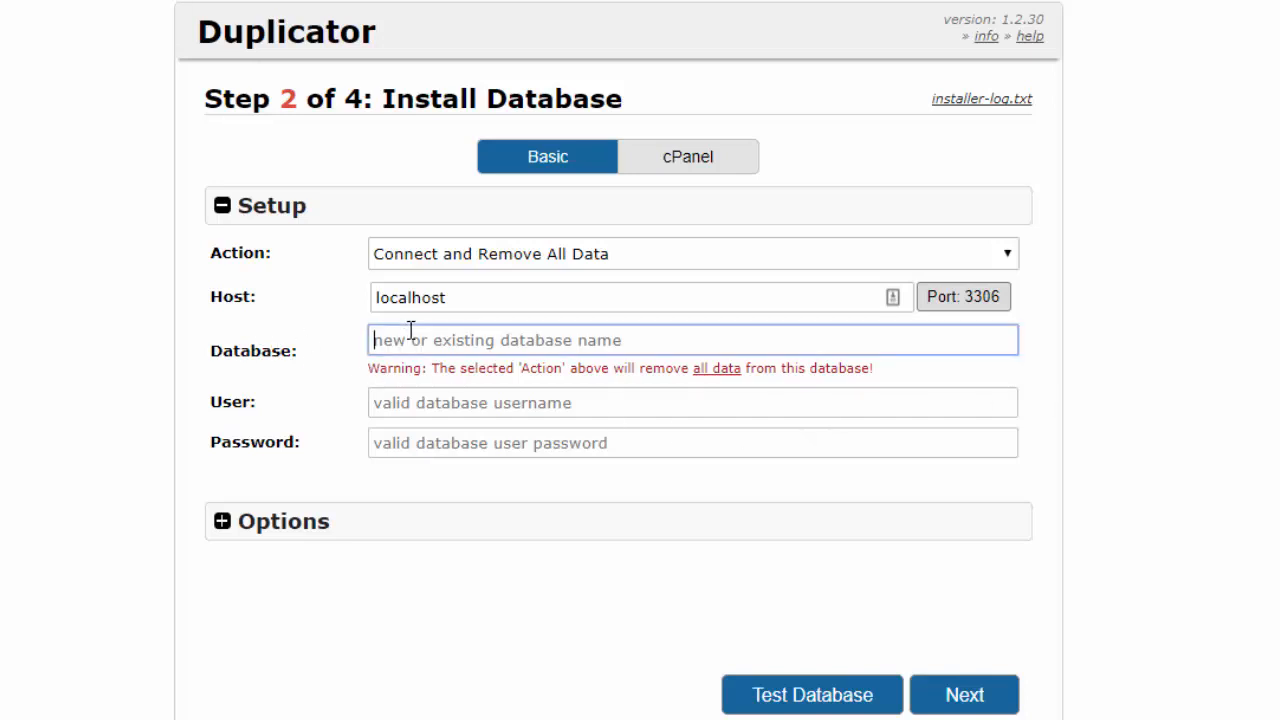
right_click(408, 340)
click(496, 486)
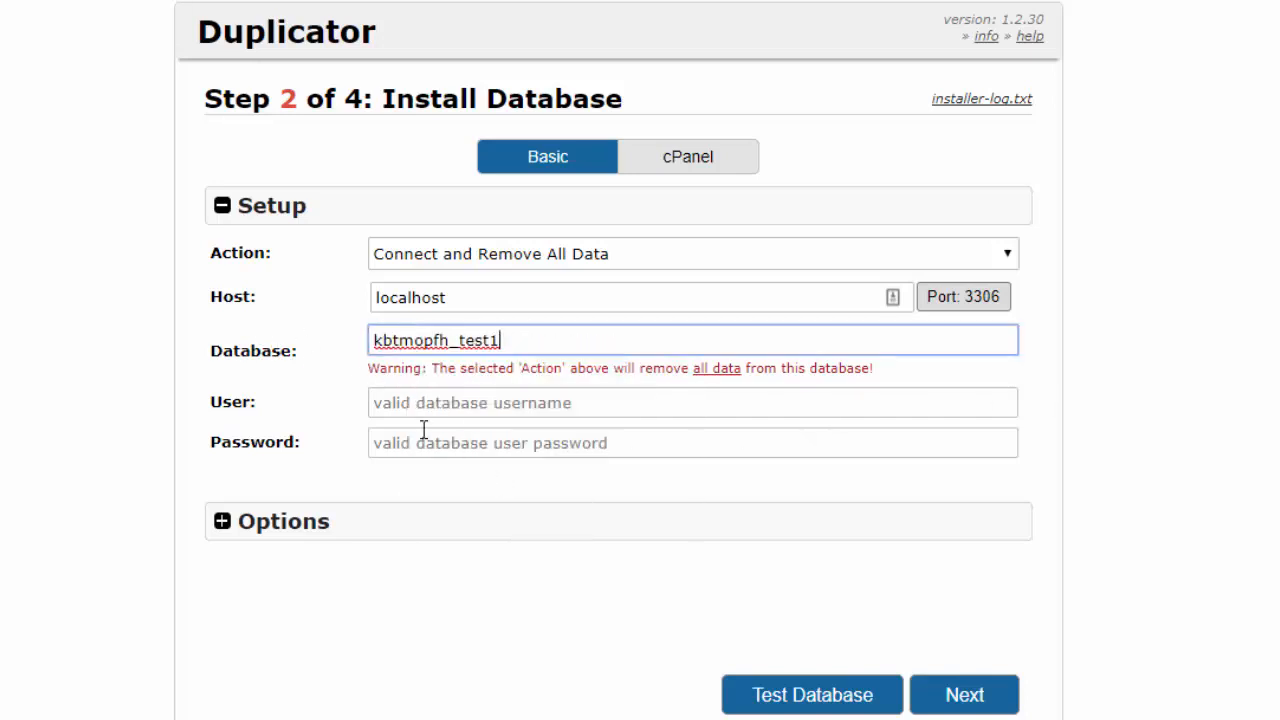
click(403, 410)
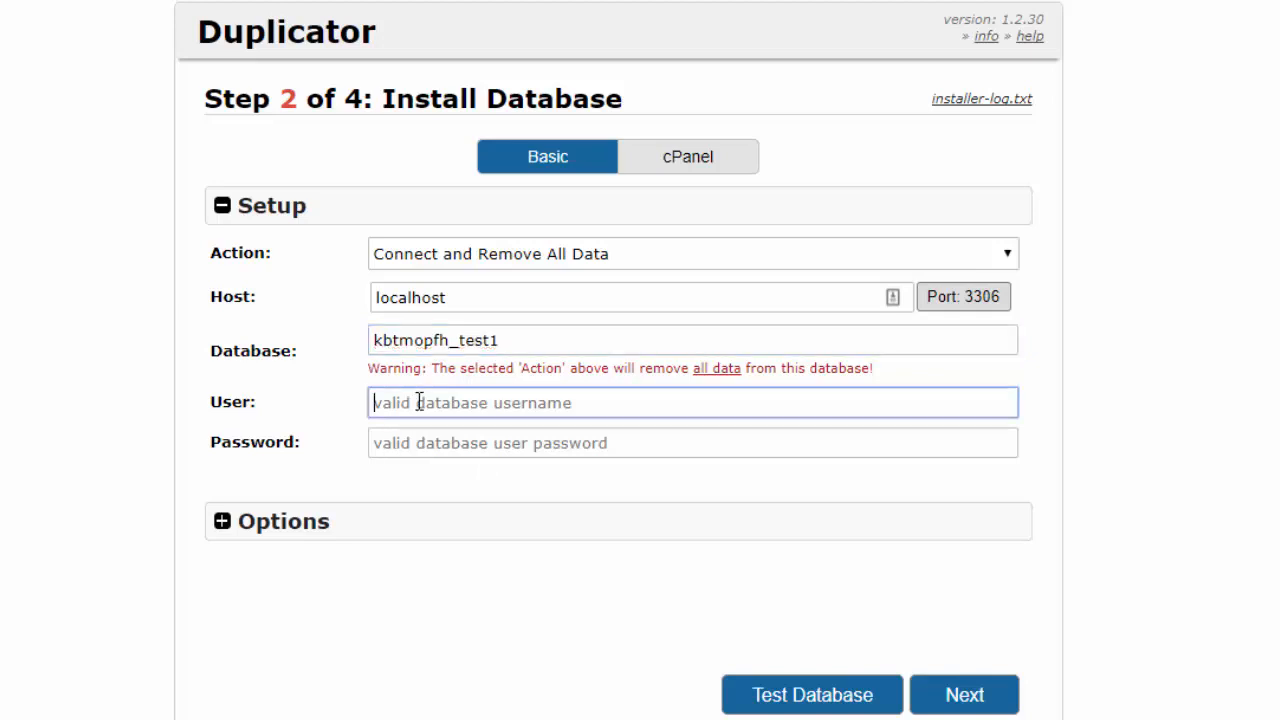
right_click(416, 404)
click(500, 158)
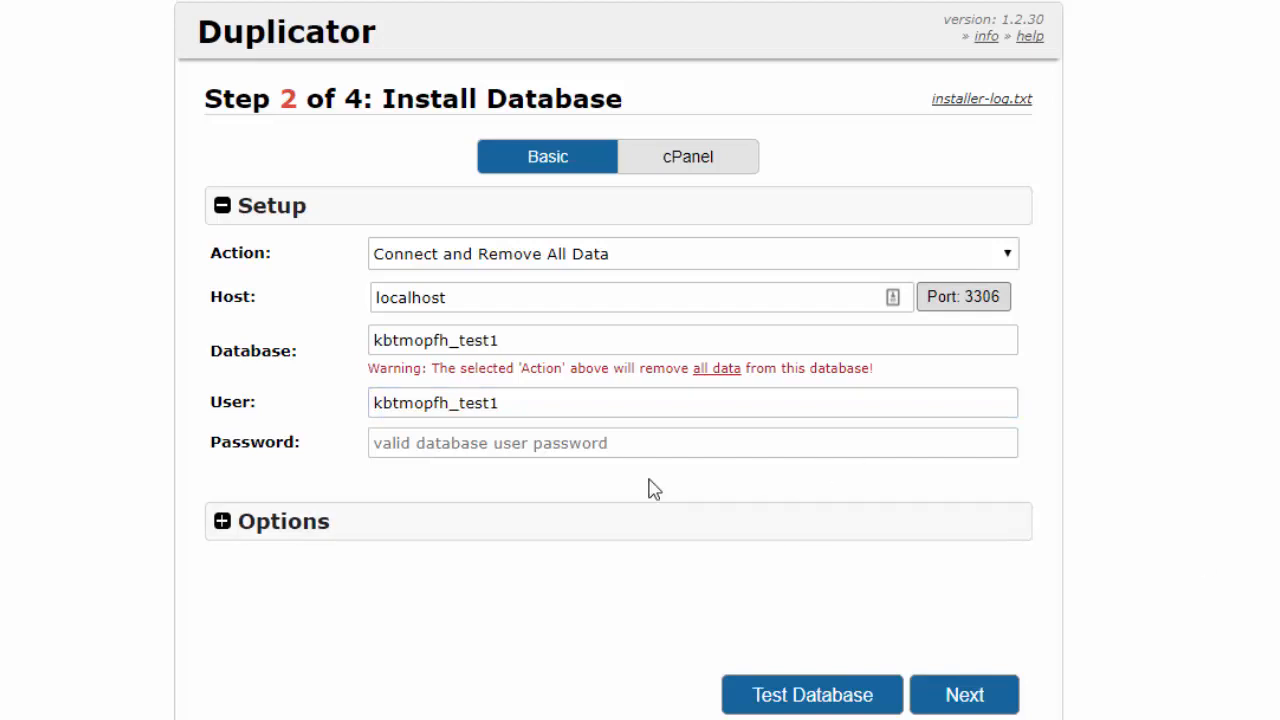
click(589, 449)
right_click(590, 449)
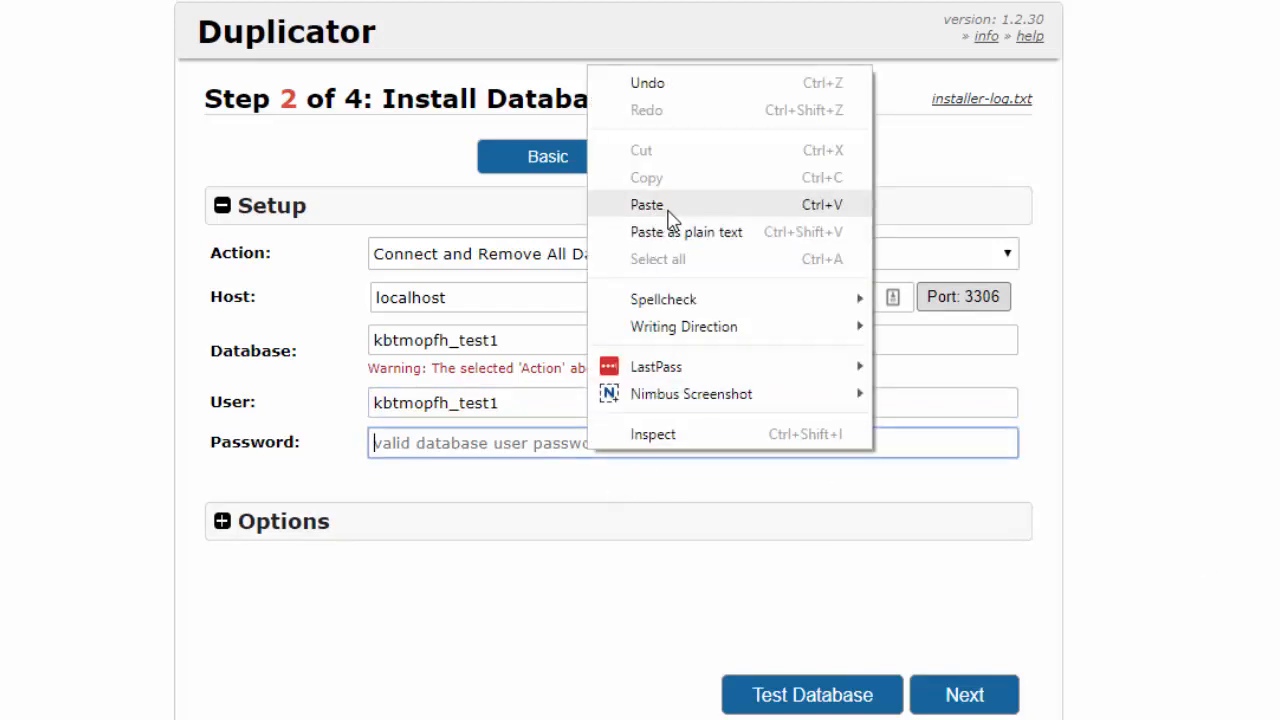
click(670, 206)
Test the test1 database connection and proceed to install with these settings.
click(830, 700)
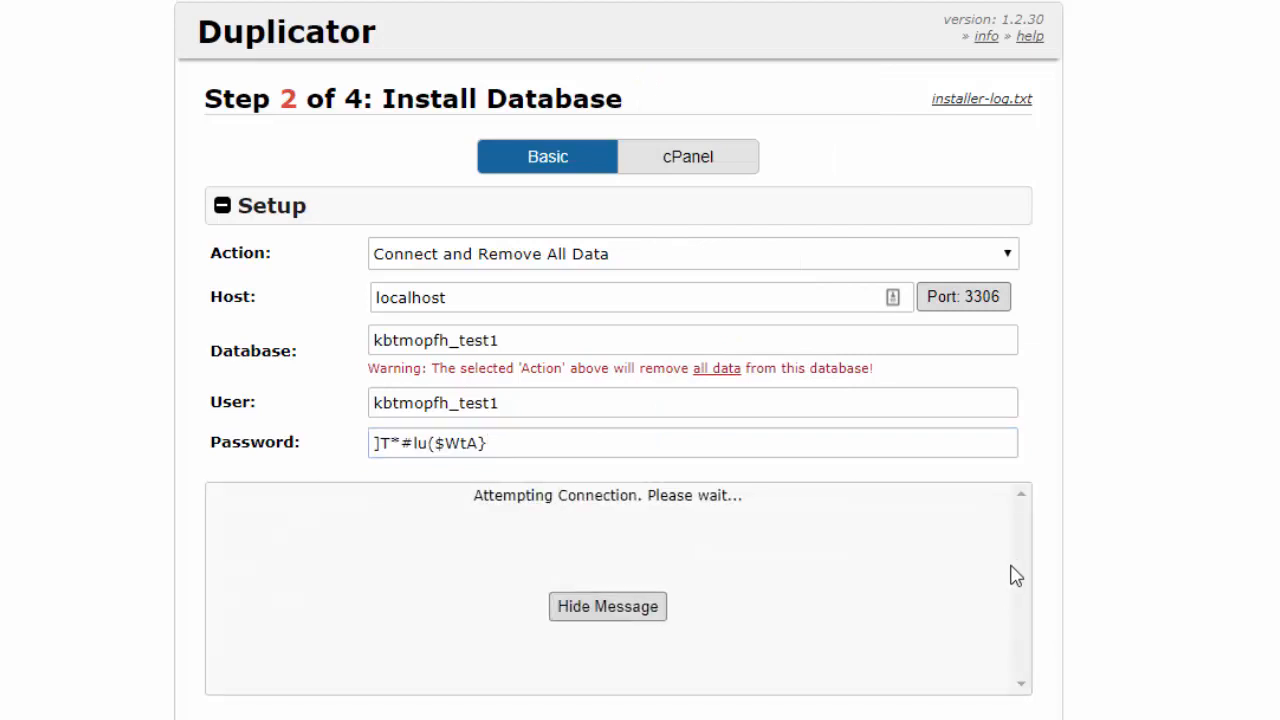
scroll(1100, 410, down, 2)
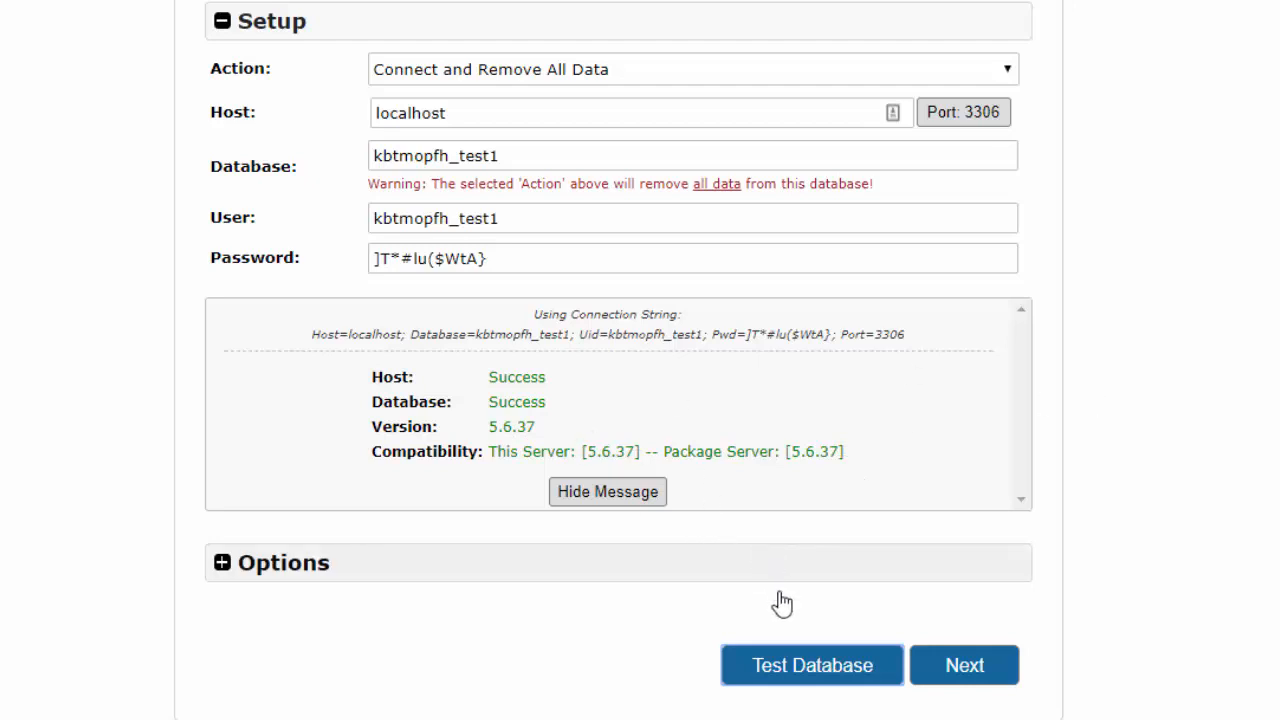
click(966, 667)
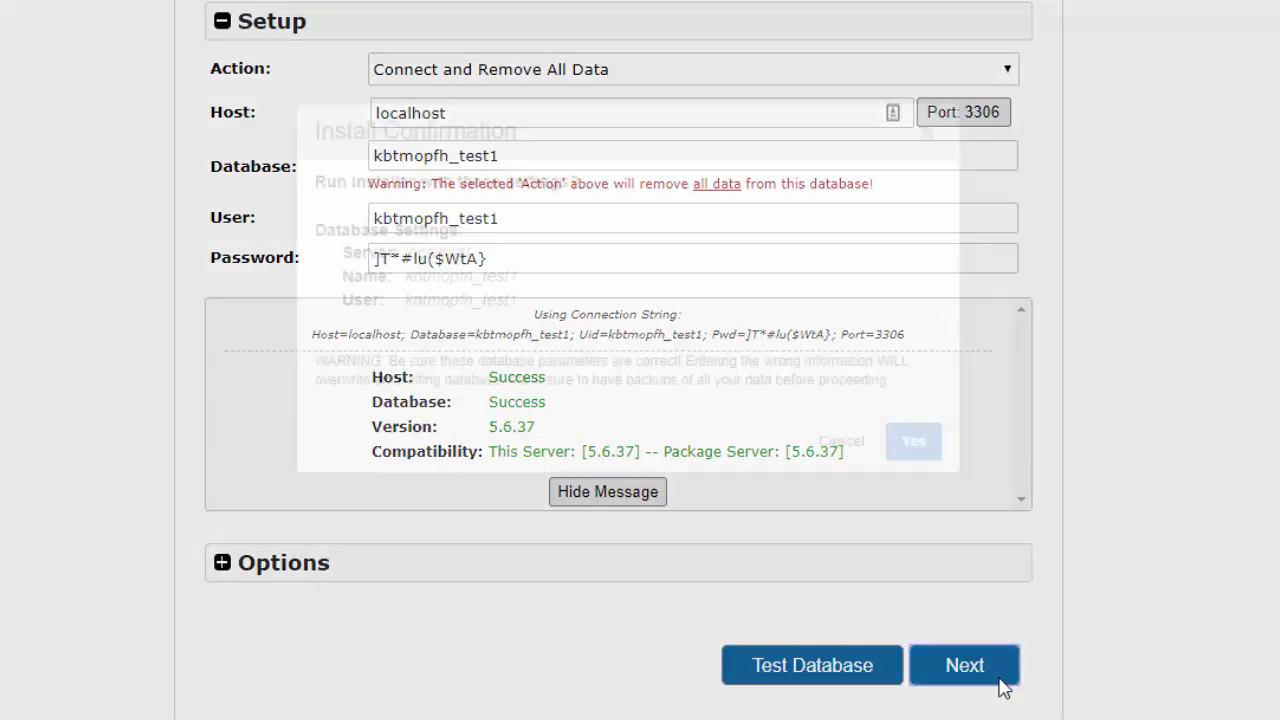
Confirm the database install and accept the new URL, path and title settings.
click(898, 458)
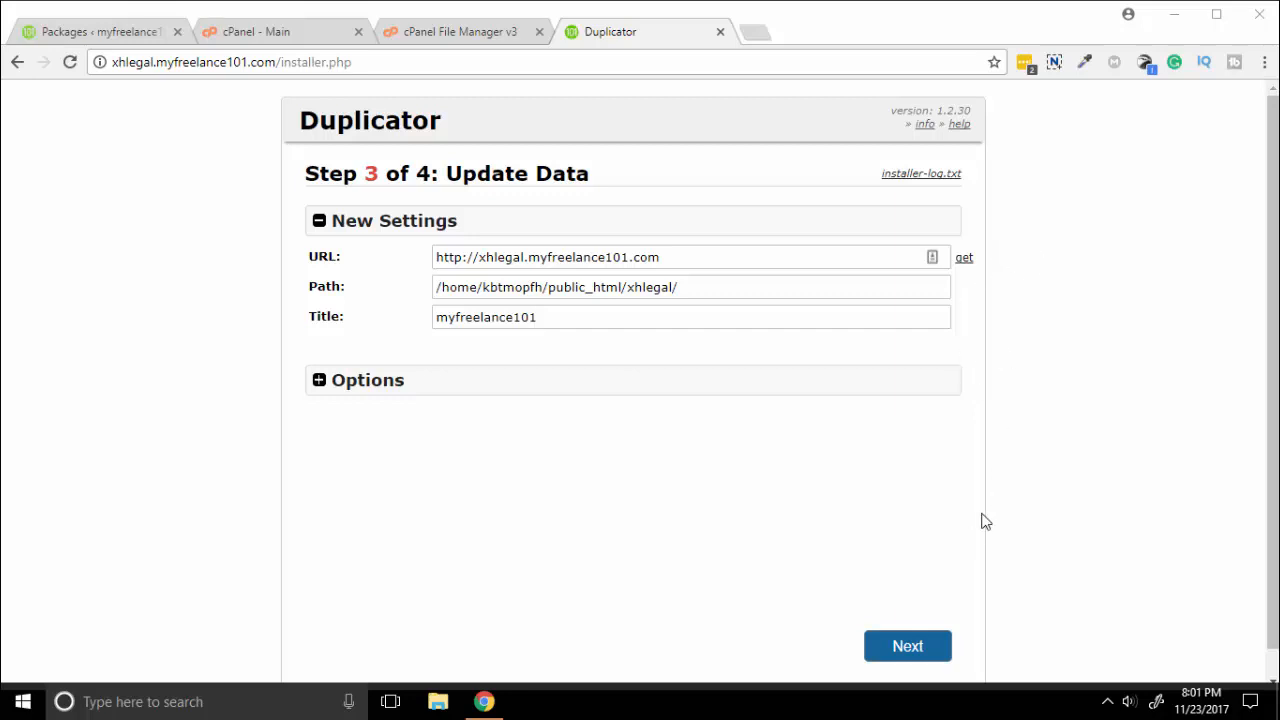
click(909, 650)
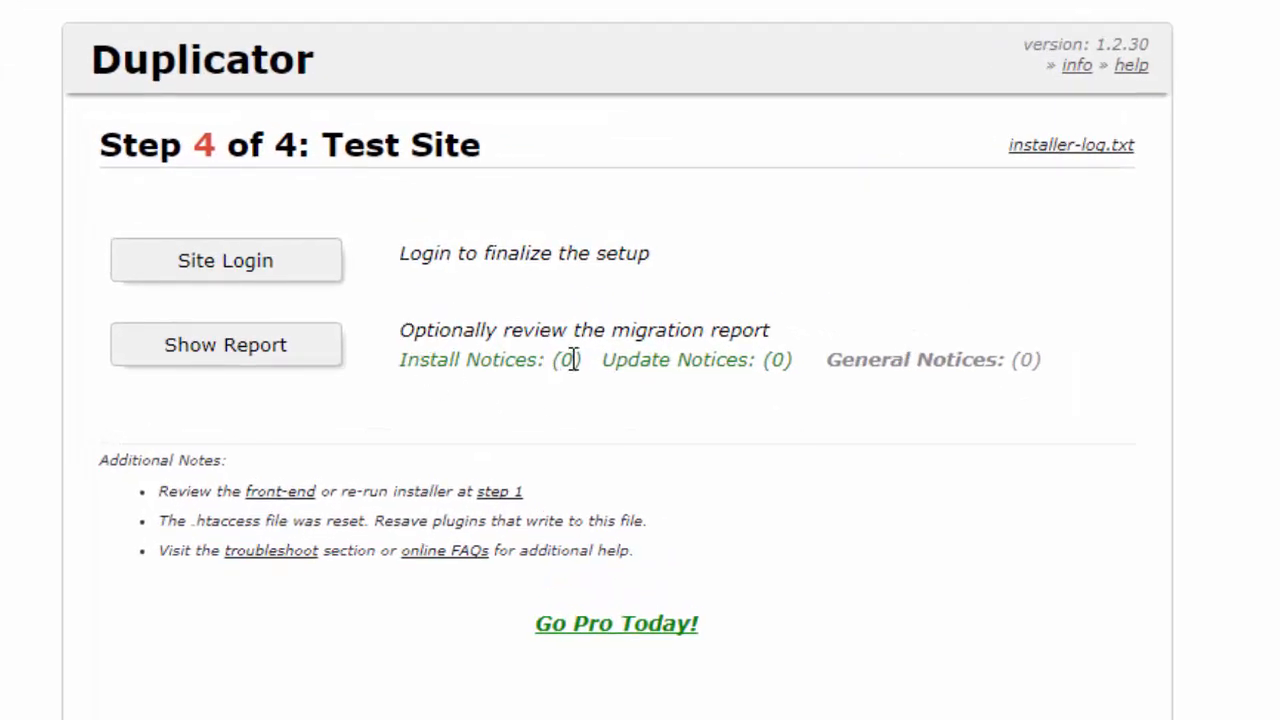
Verify the zero install and update notice counts, then go to the cloned site's login.
drag(588, 360, 547, 365)
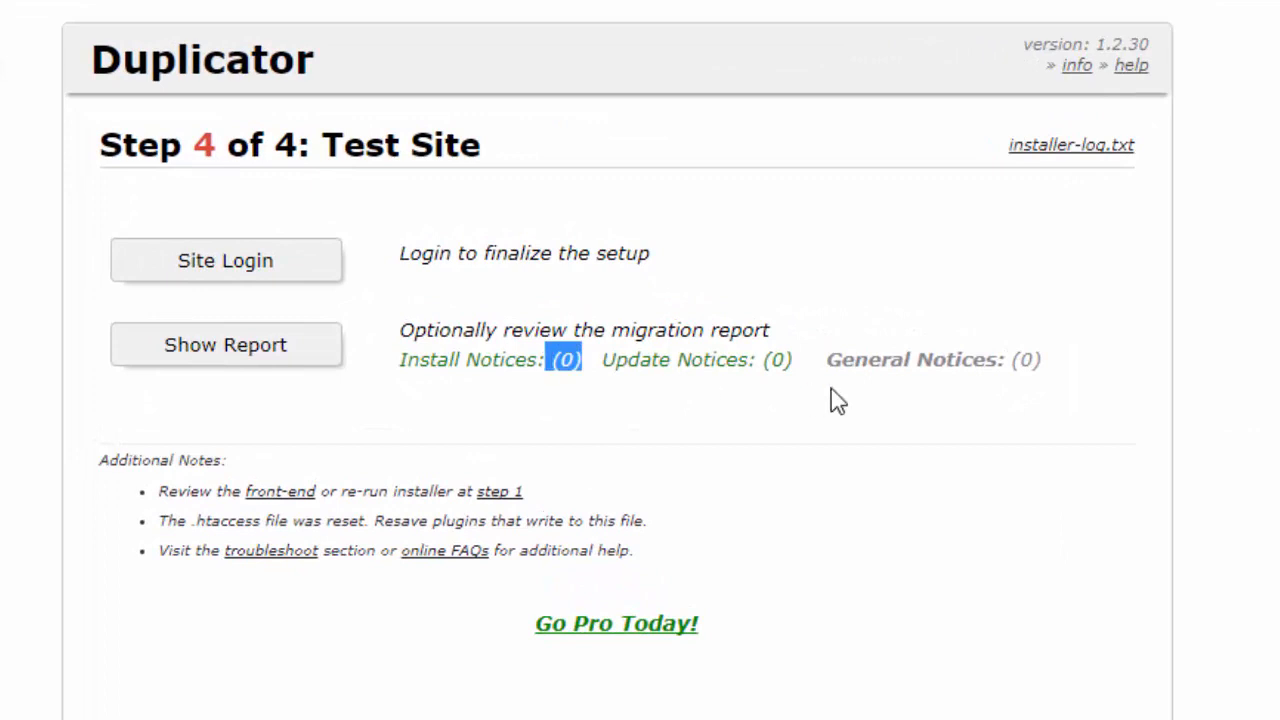
drag(803, 357, 749, 363)
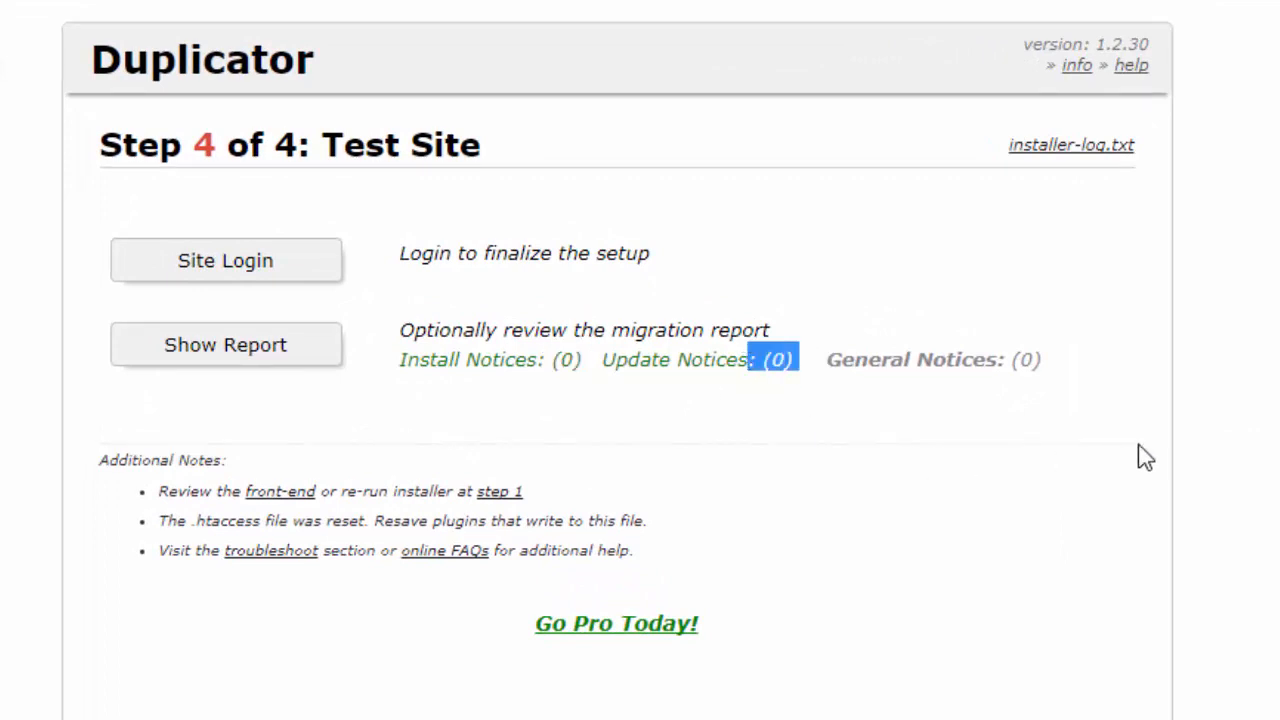
click(774, 362)
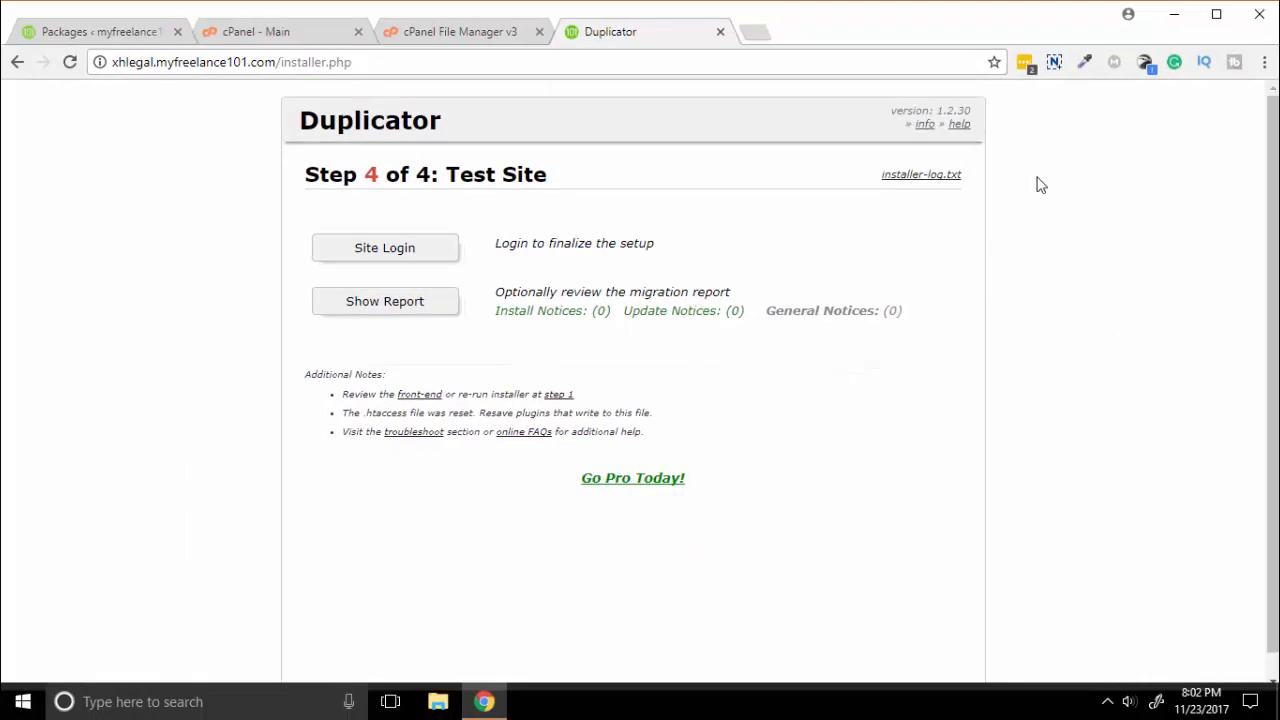
click(418, 258)
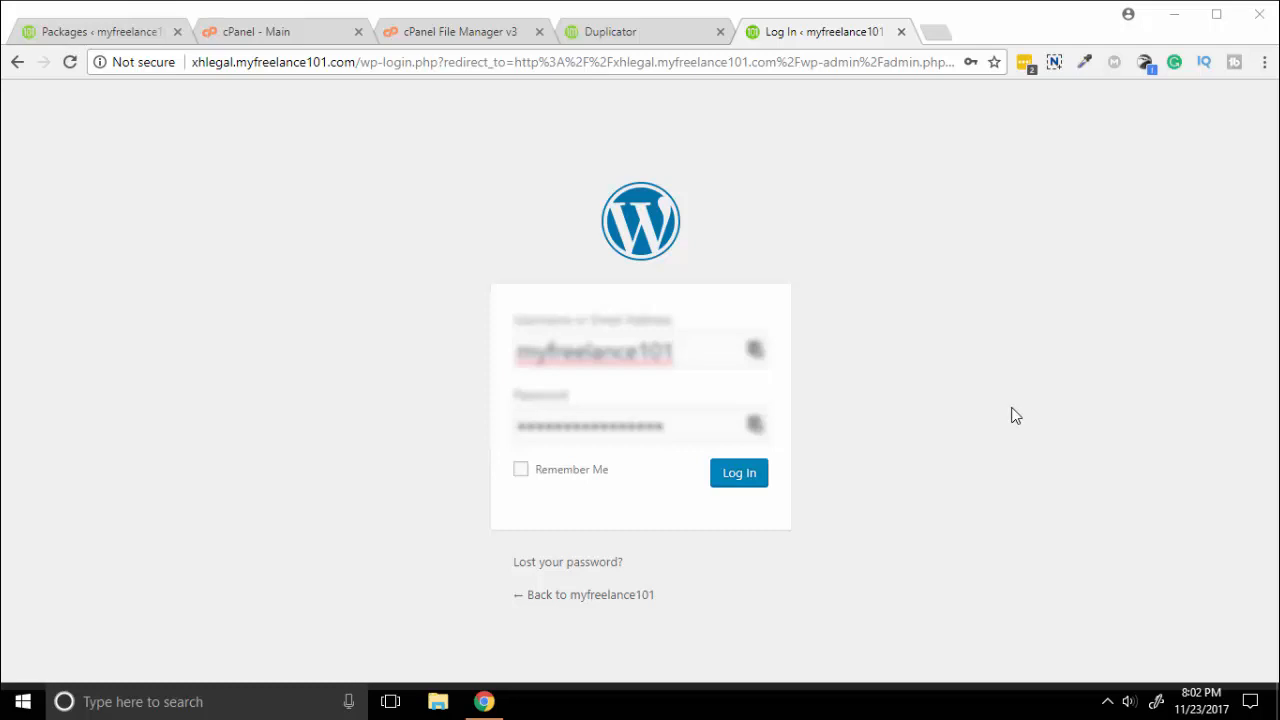
Log in to the cloned site's admin and decline Chrome's offer to save the password.
click(743, 485)
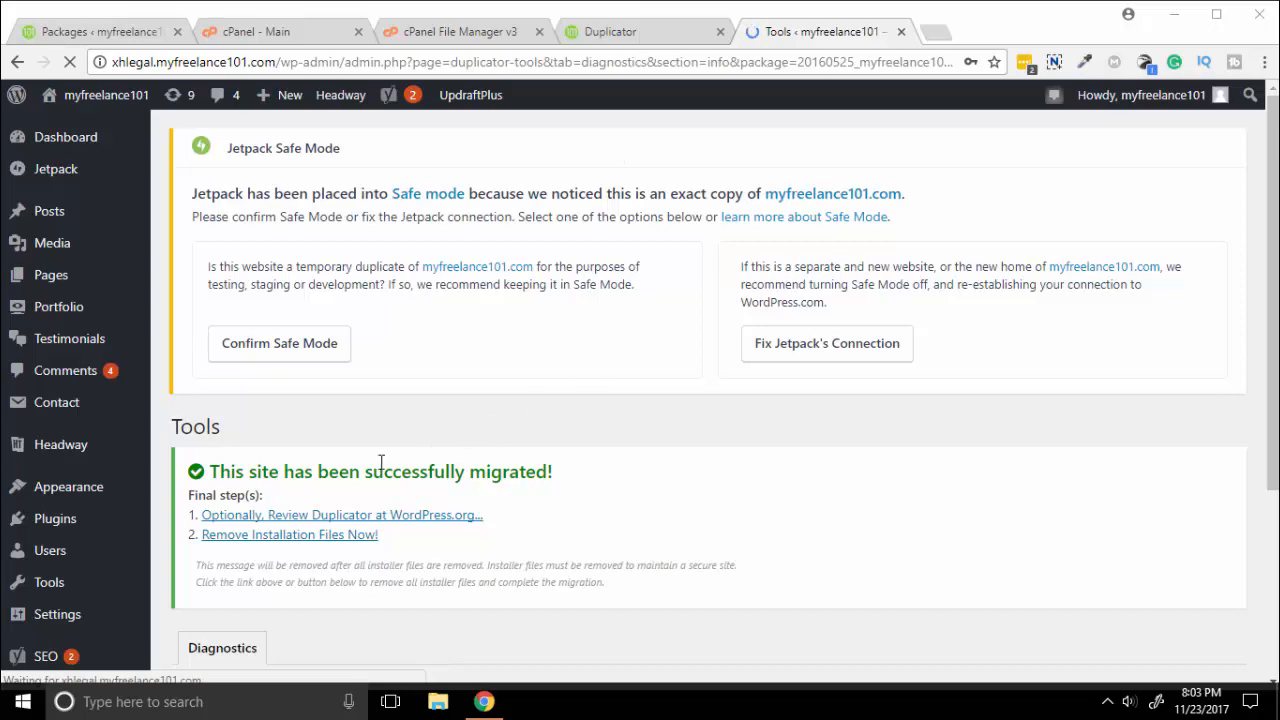
scroll(624, 330, down, 2)
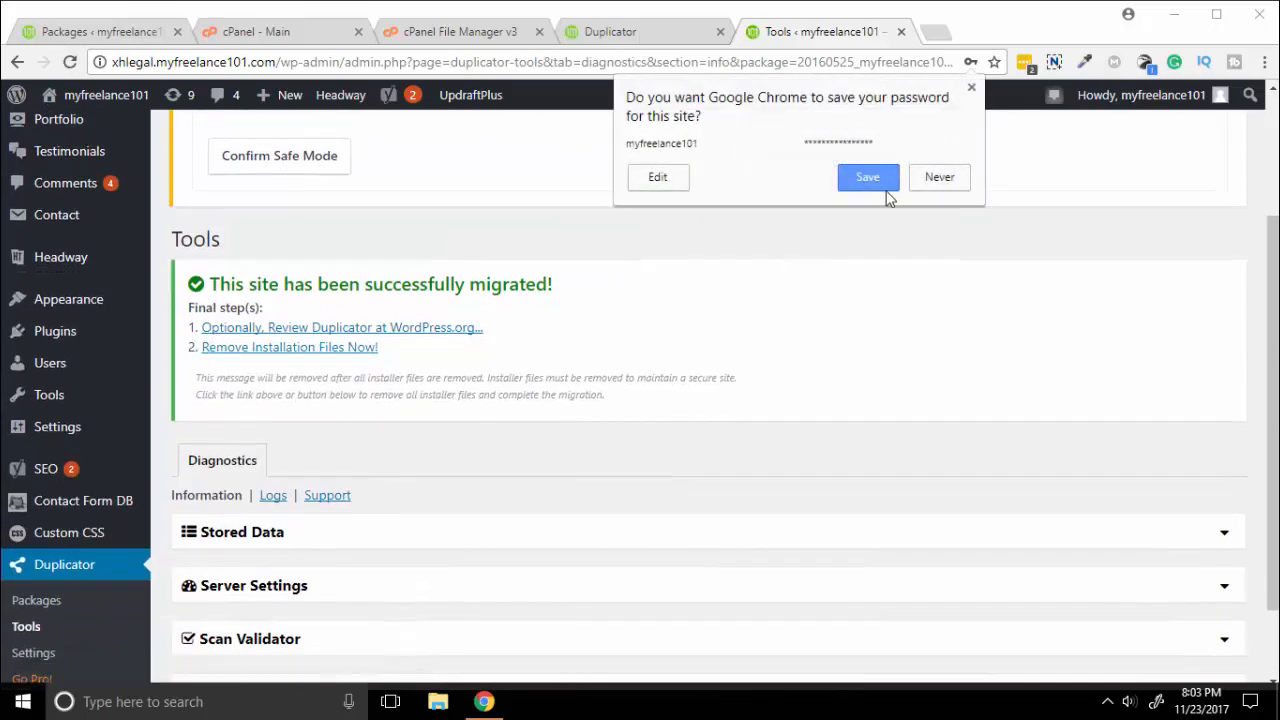
click(940, 178)
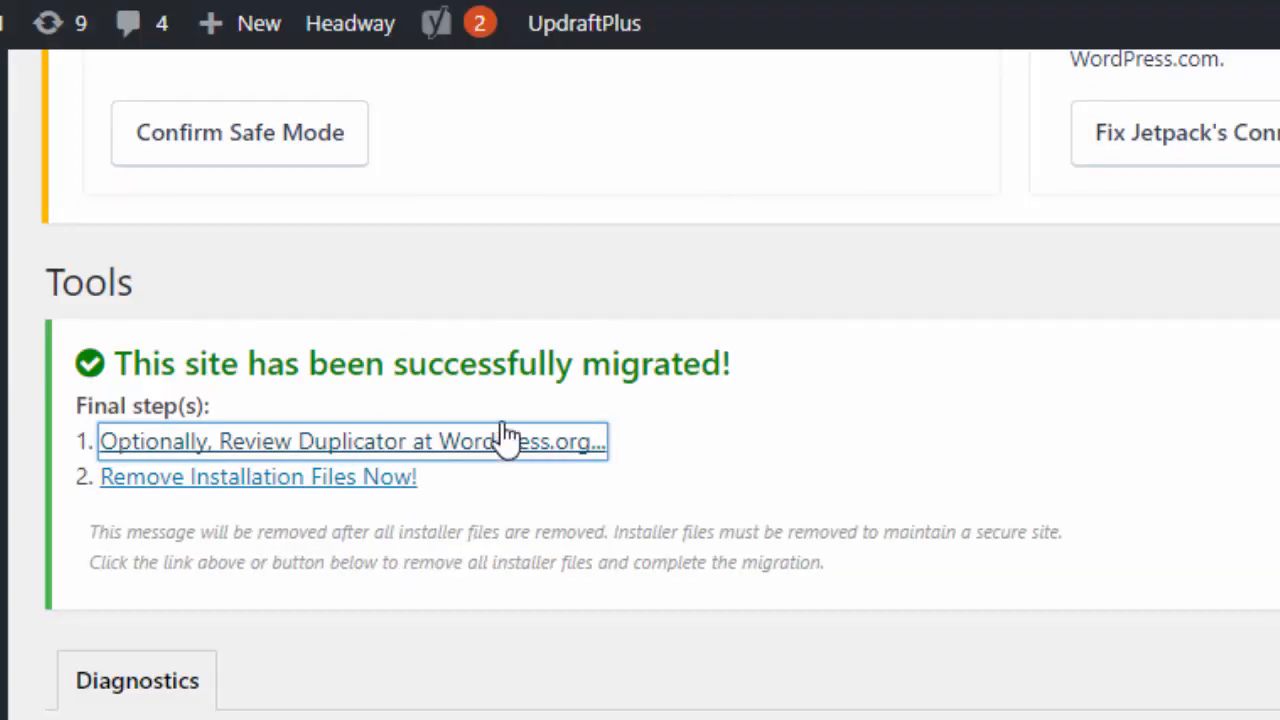
Remove the installer files and review the report listing installer.php, database.sql and the archive removed.
click(688, 463)
click(300, 490)
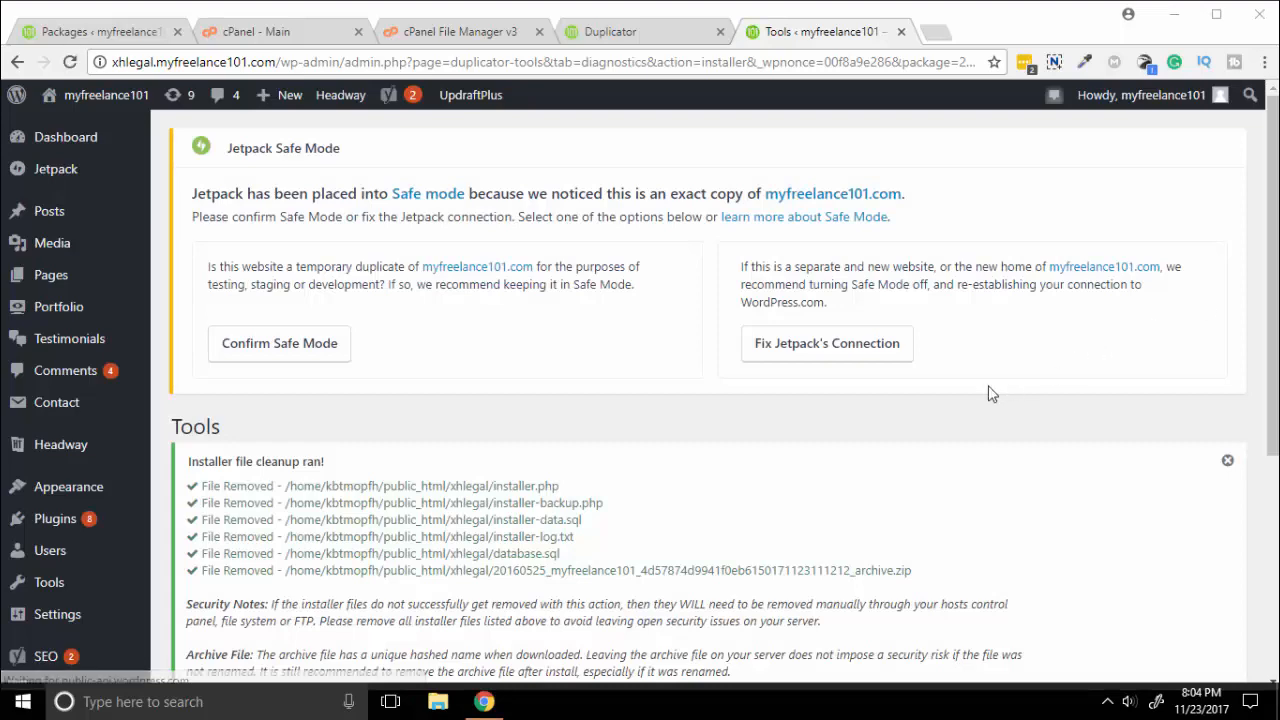
scroll(983, 385, down, 3)
scroll(984, 392, down, 1)
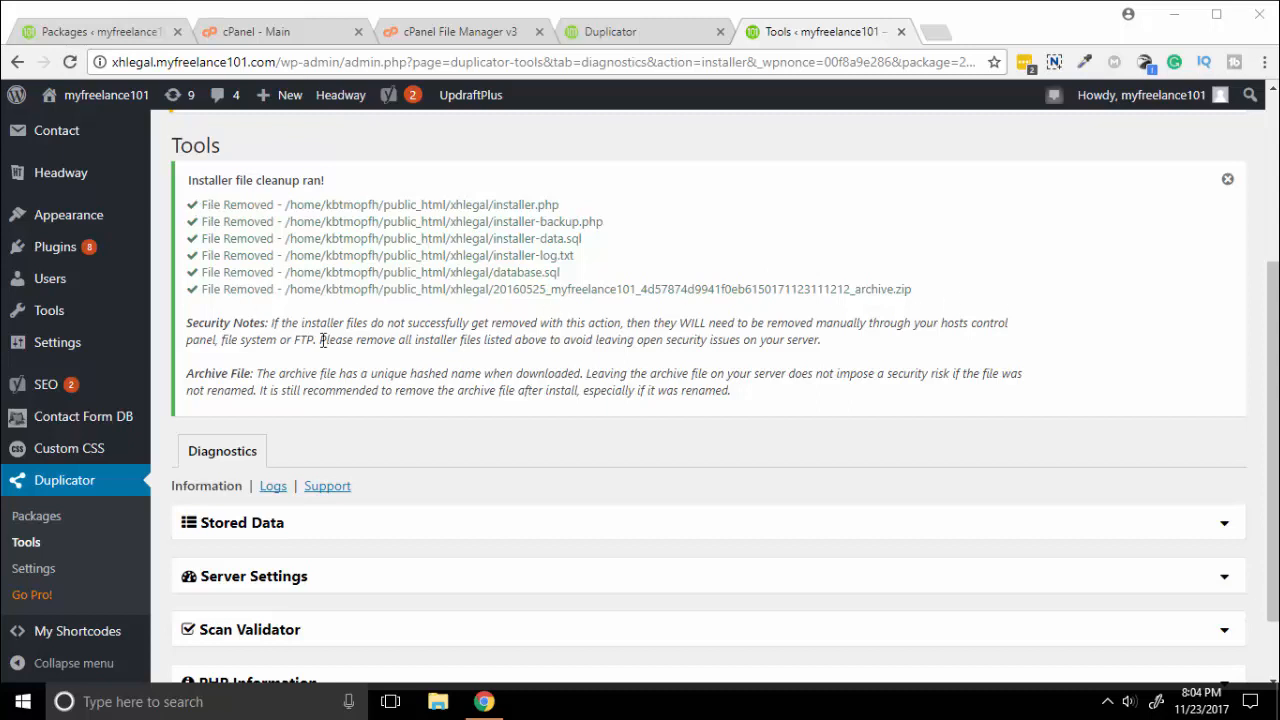
scroll(498, 362, down, 2)
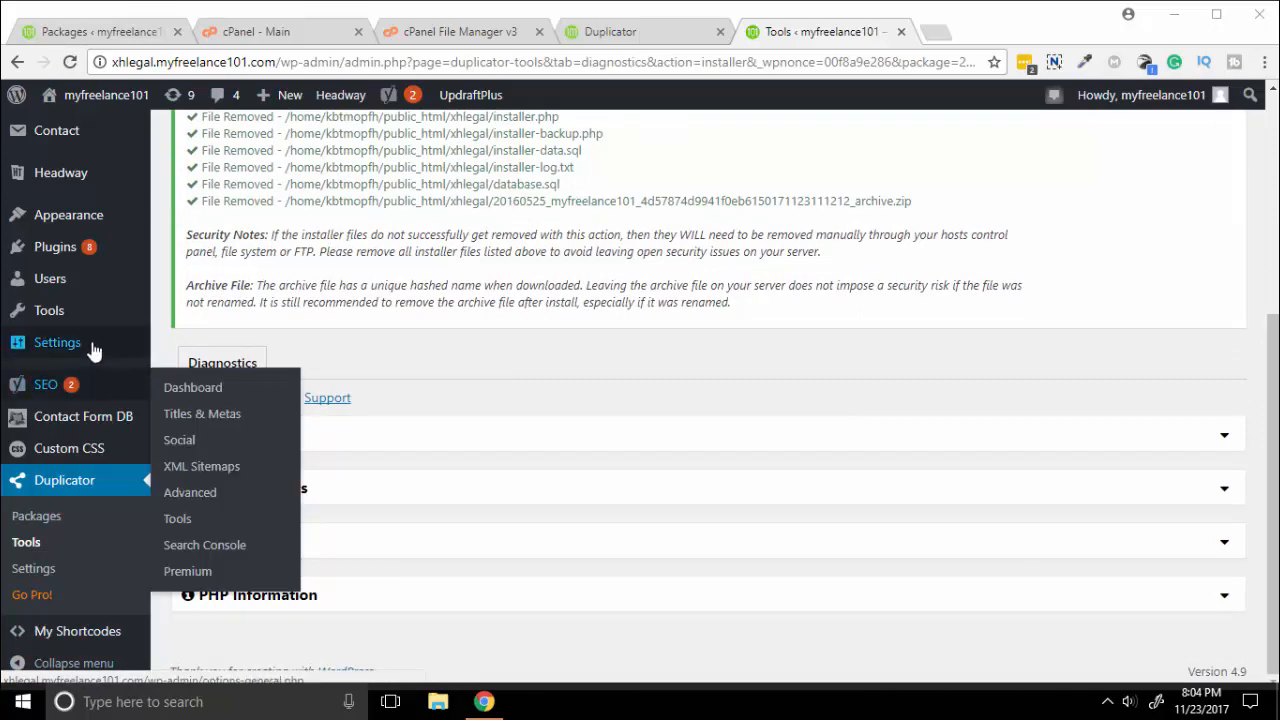
Re-save the Post name (/%postname%/) permalink setting, then visit the cloned site's front page.
mouse_move(92, 345)
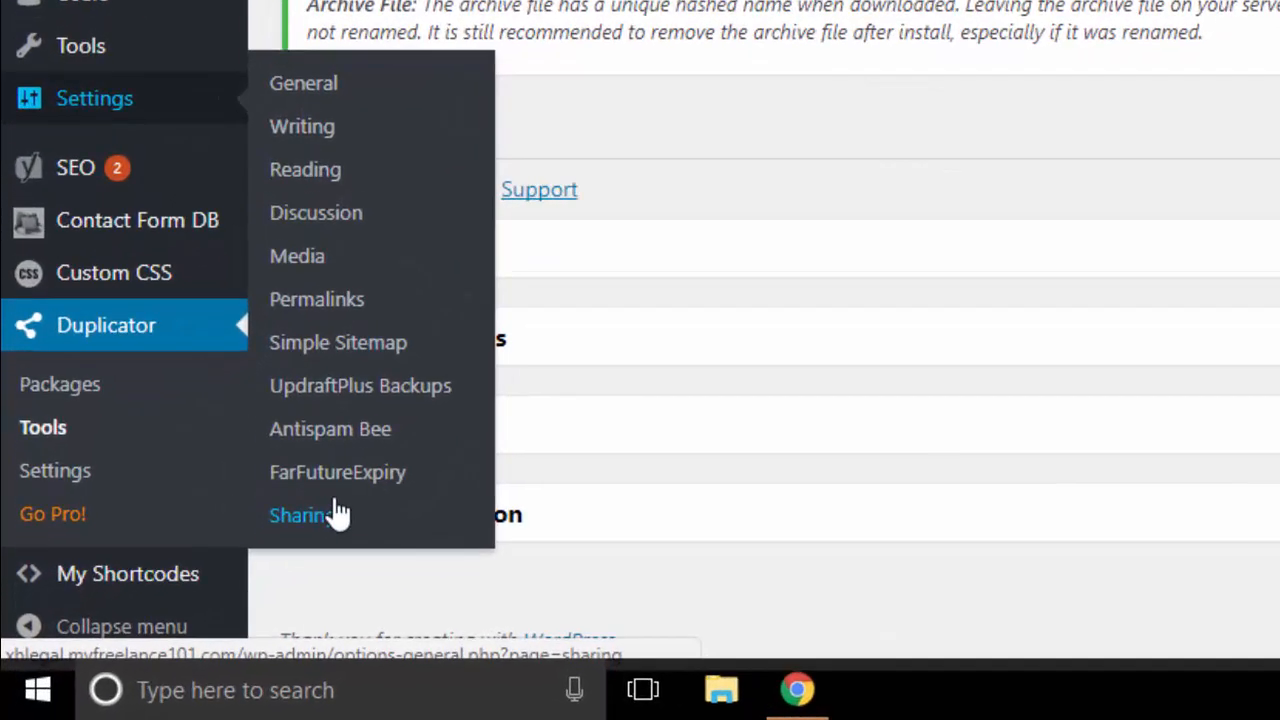
click(341, 304)
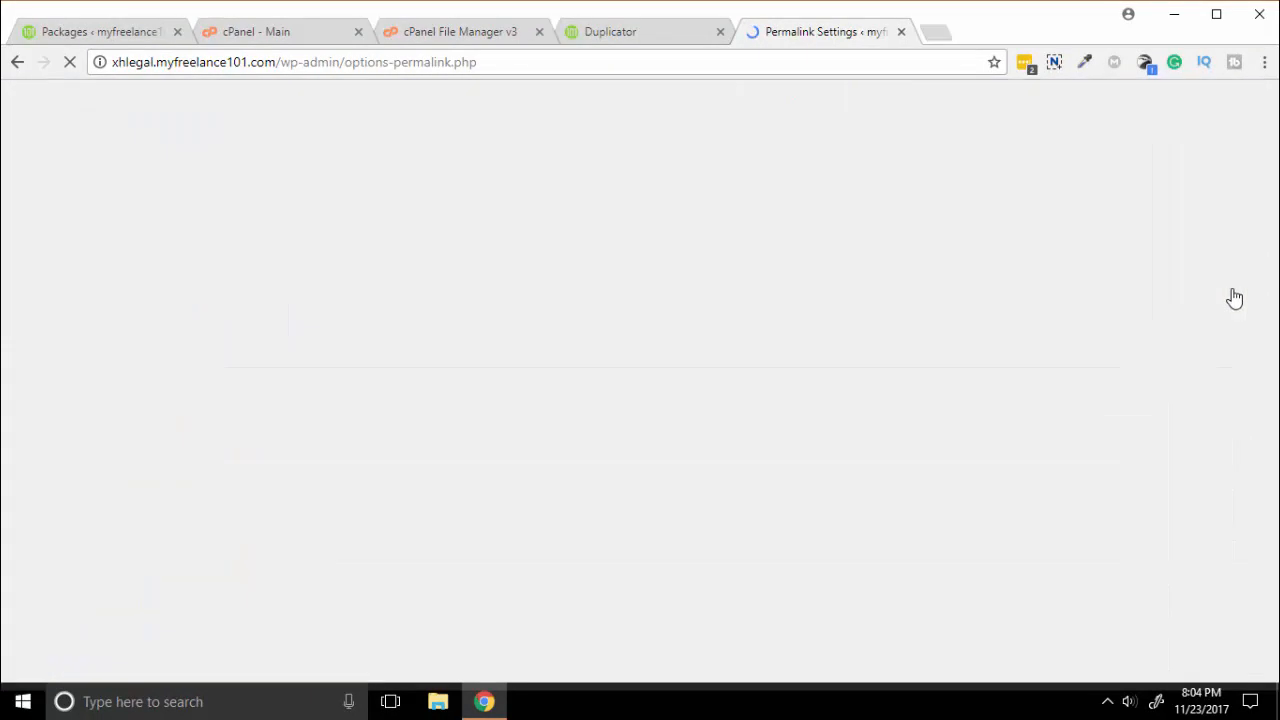
scroll(344, 487, down, 5)
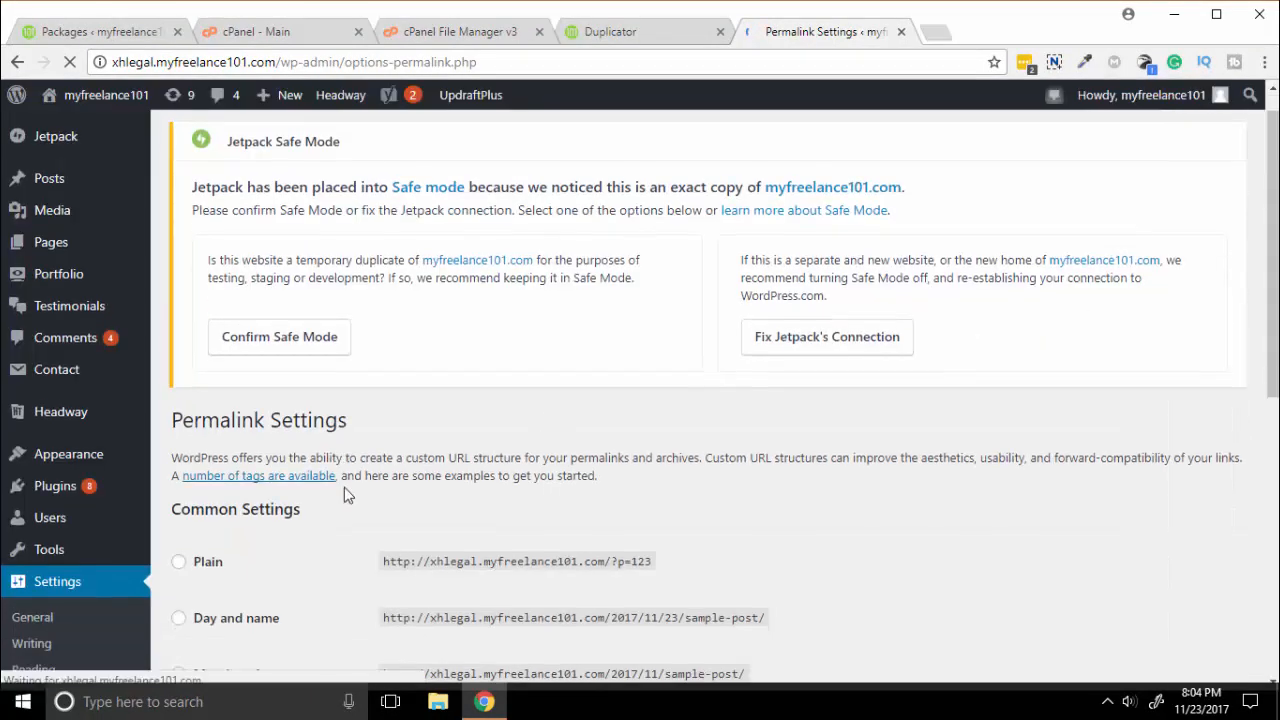
scroll(344, 487, down, 3)
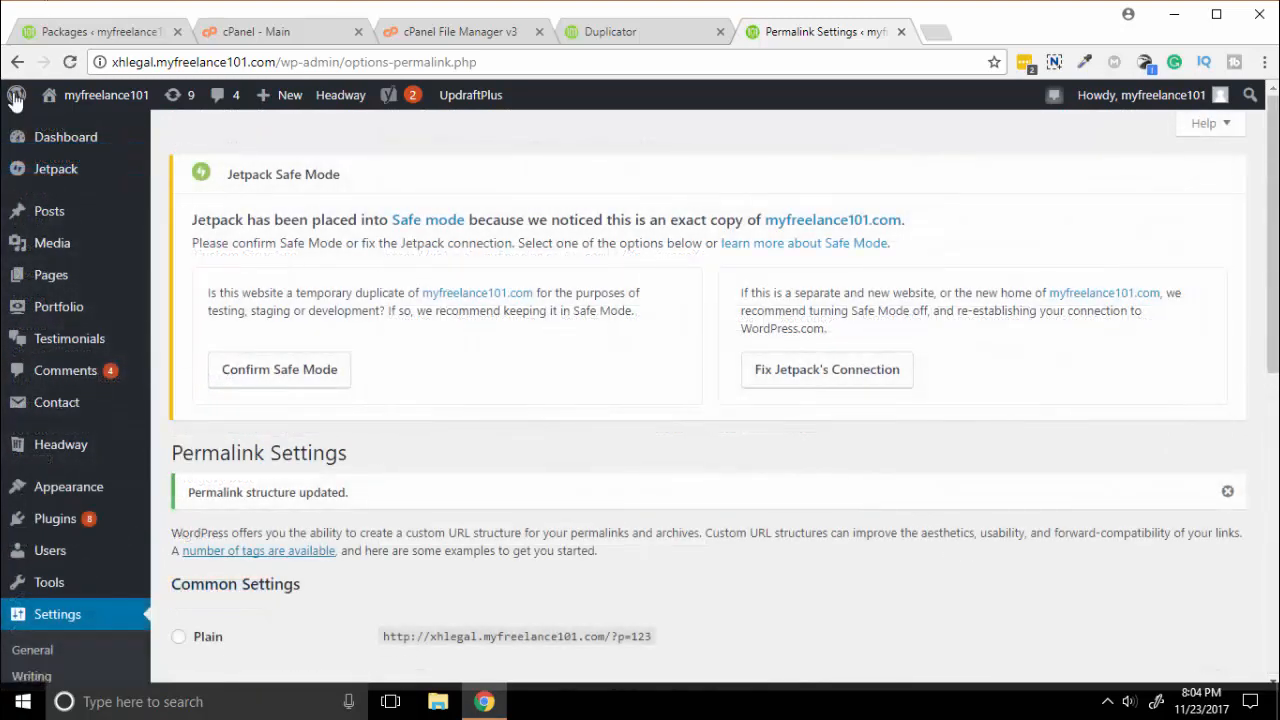
click(109, 108)
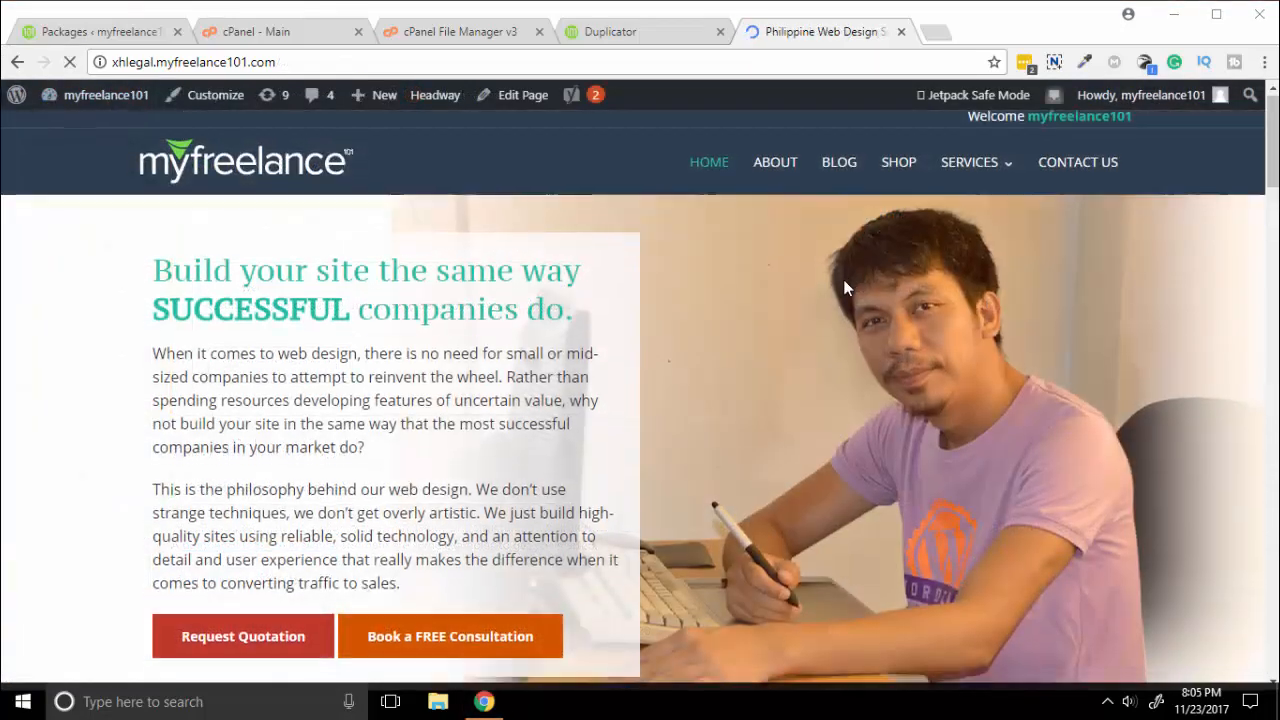
Scroll through the cloned homepage at xhlegal.myfreelance101.com to review it.
scroll(843, 279, down, 3)
scroll(844, 287, down, 1)
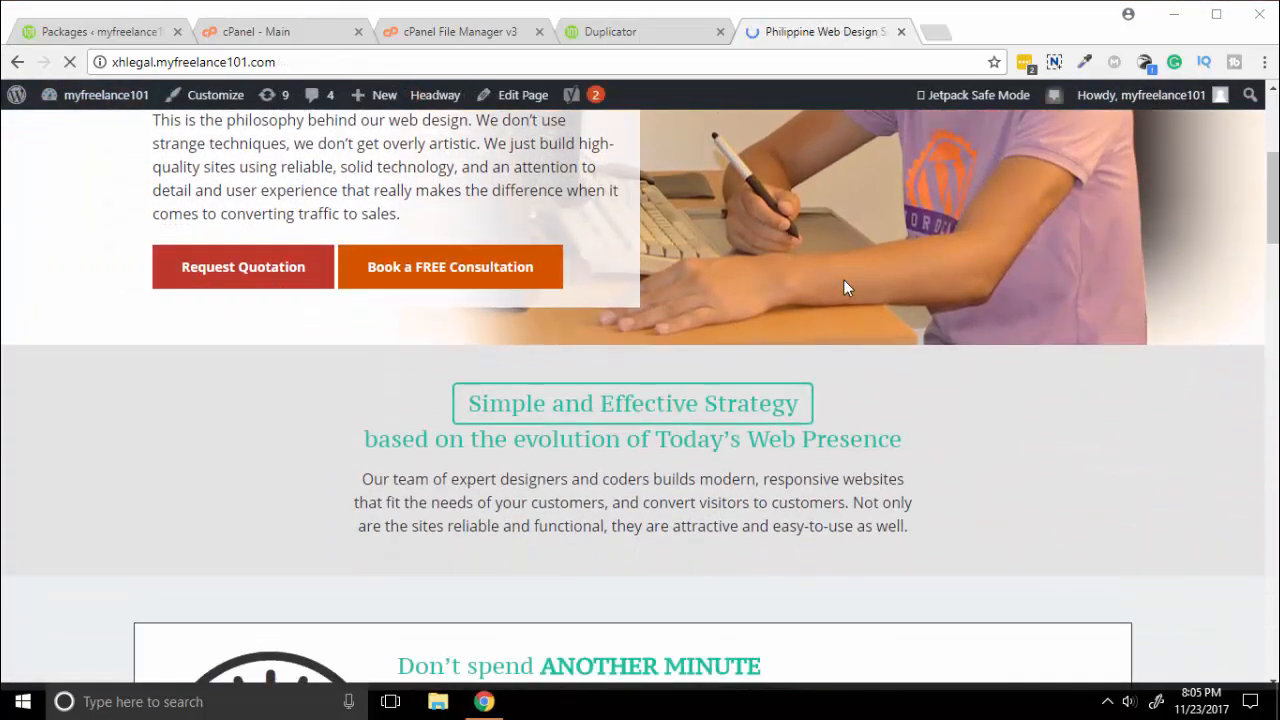
scroll(843, 288, down, 2)
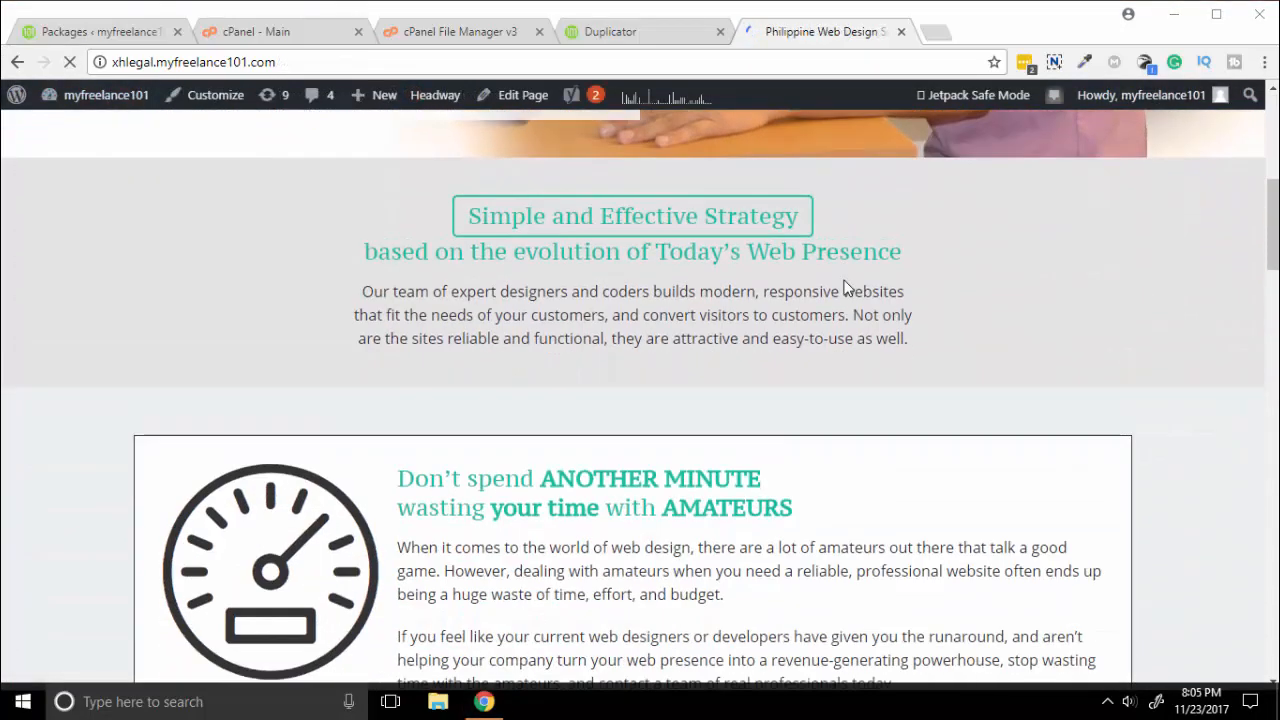
scroll(843, 288, up, 4)
scroll(843, 279, up, 1)
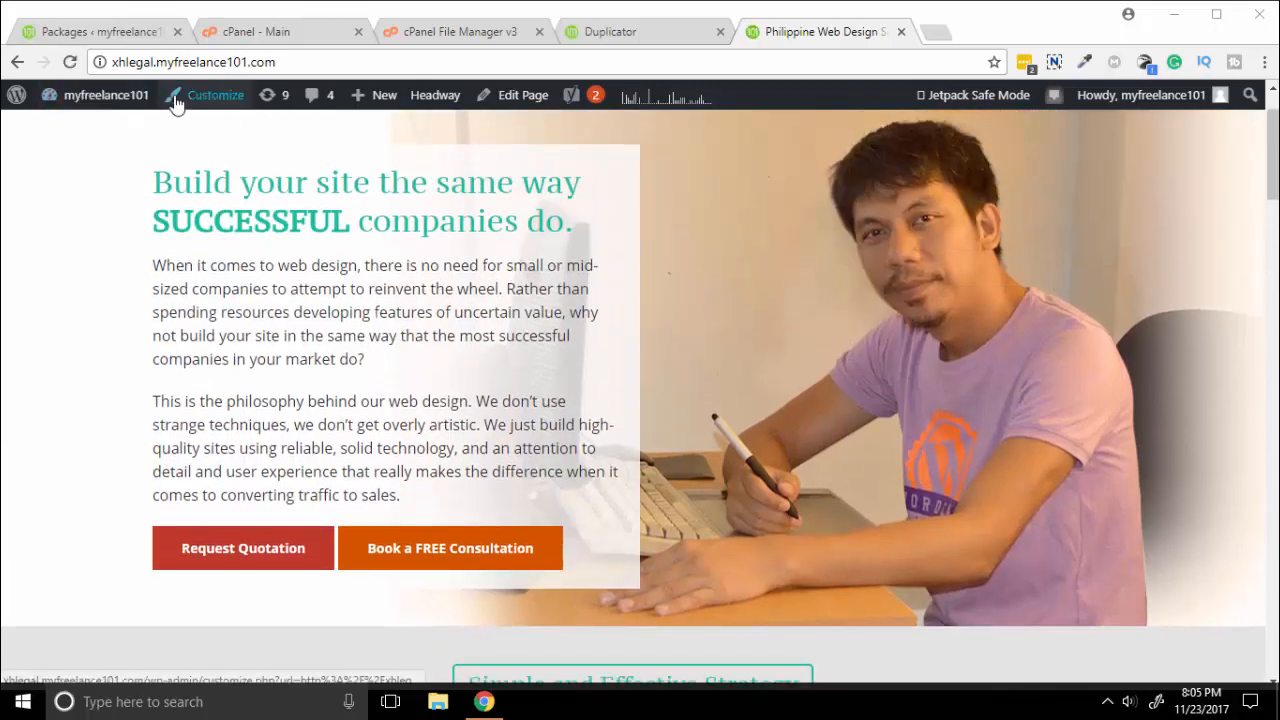
Copy myfreelance101.com from the address bar and get ready to paste it into a new tab.
drag(303, 62, 248, 62)
drag(169, 68, 103, 64)
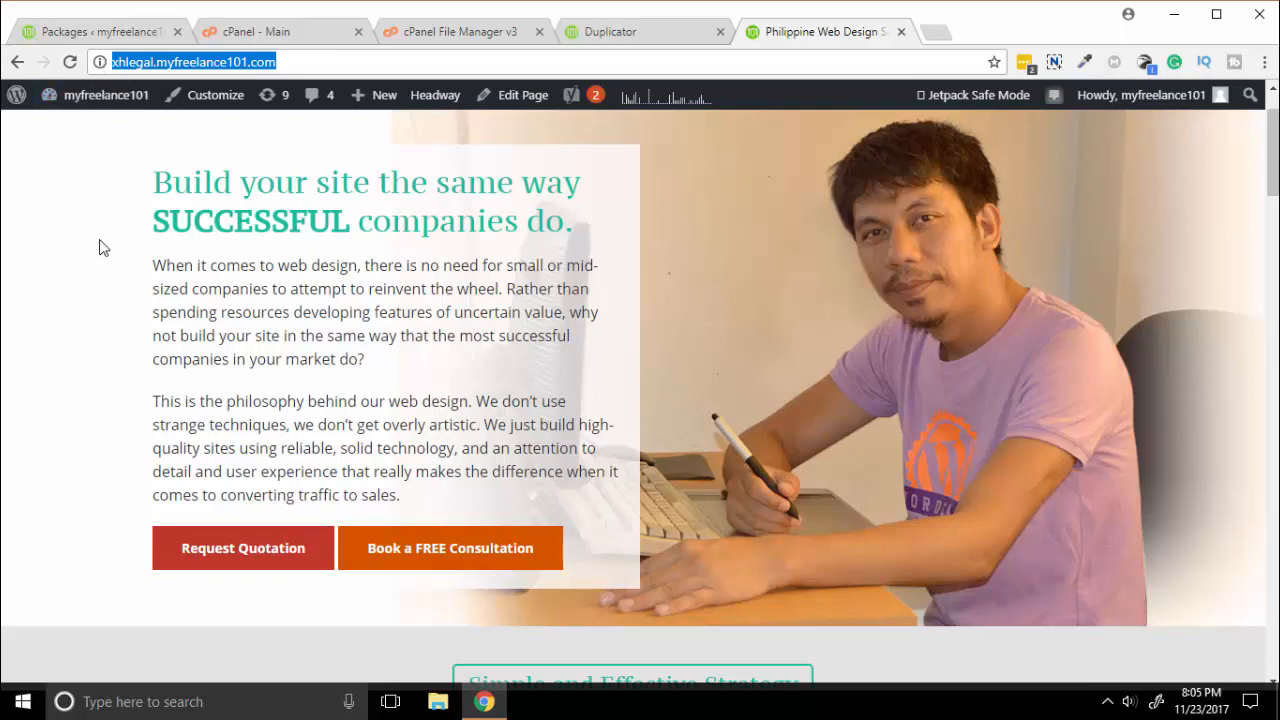
click(1201, 183)
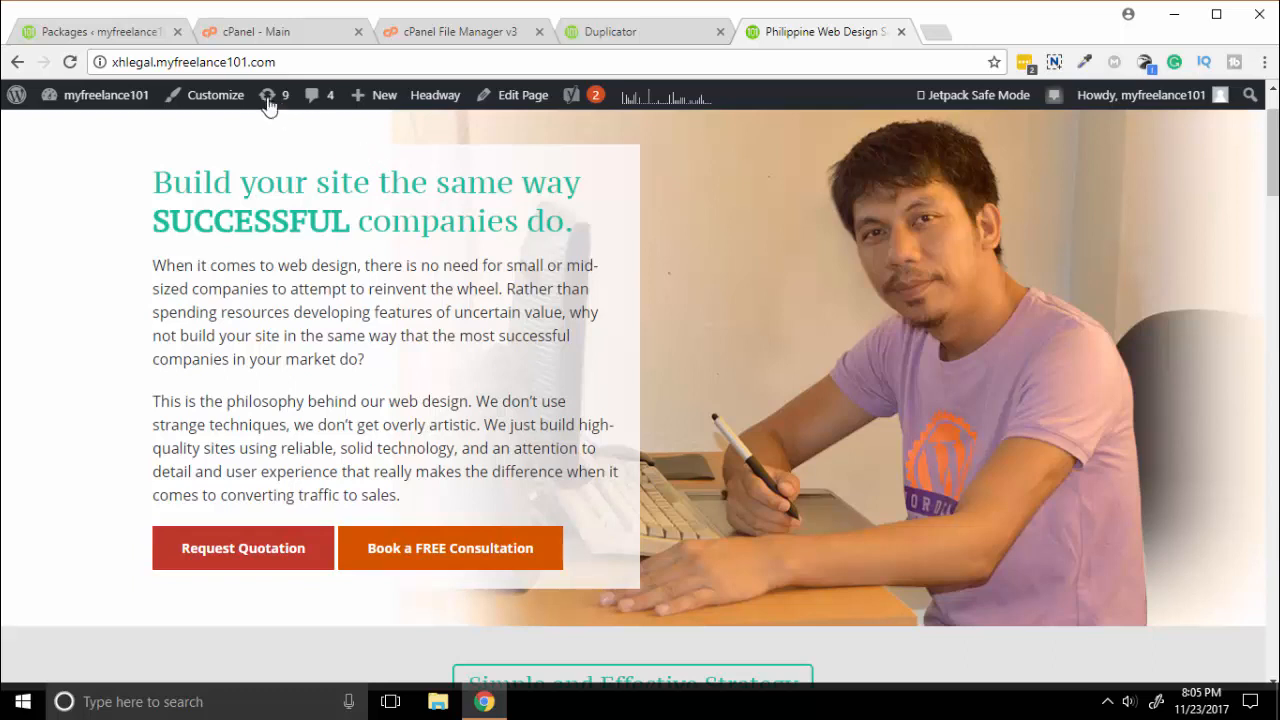
drag(281, 62, 157, 63)
key(ctrl+c)
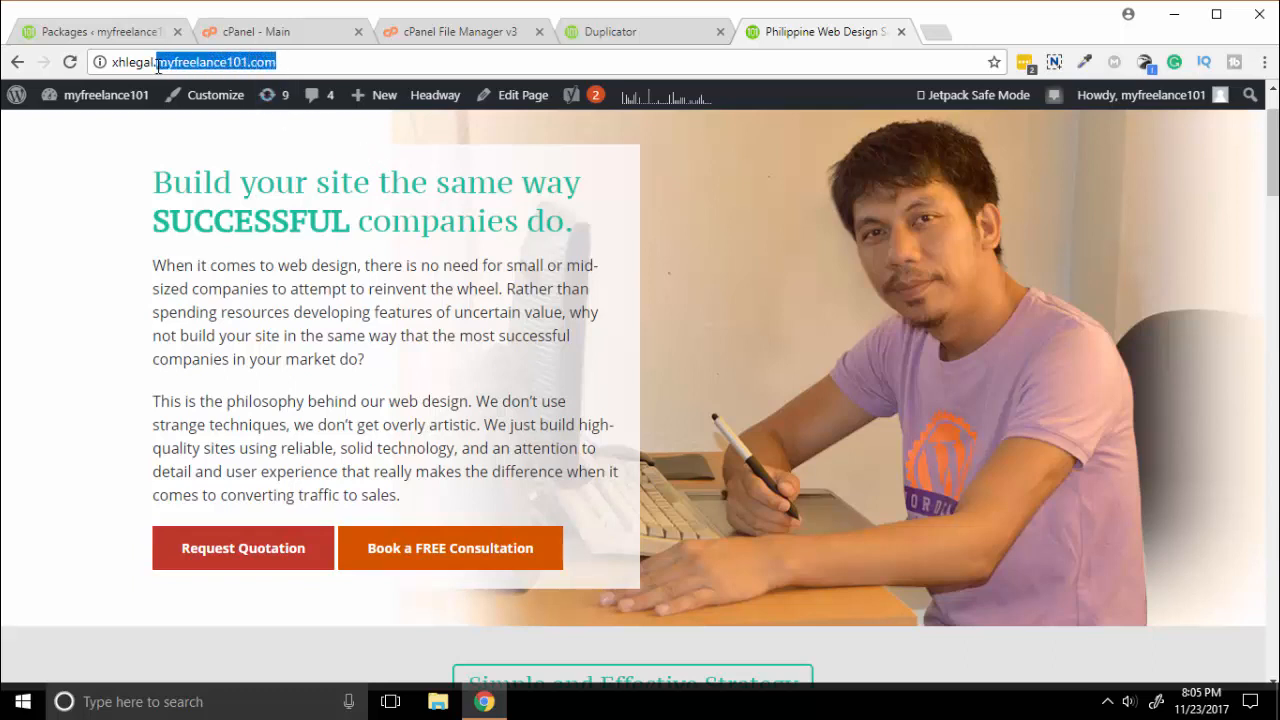
right_click(162, 63)
click(205, 132)
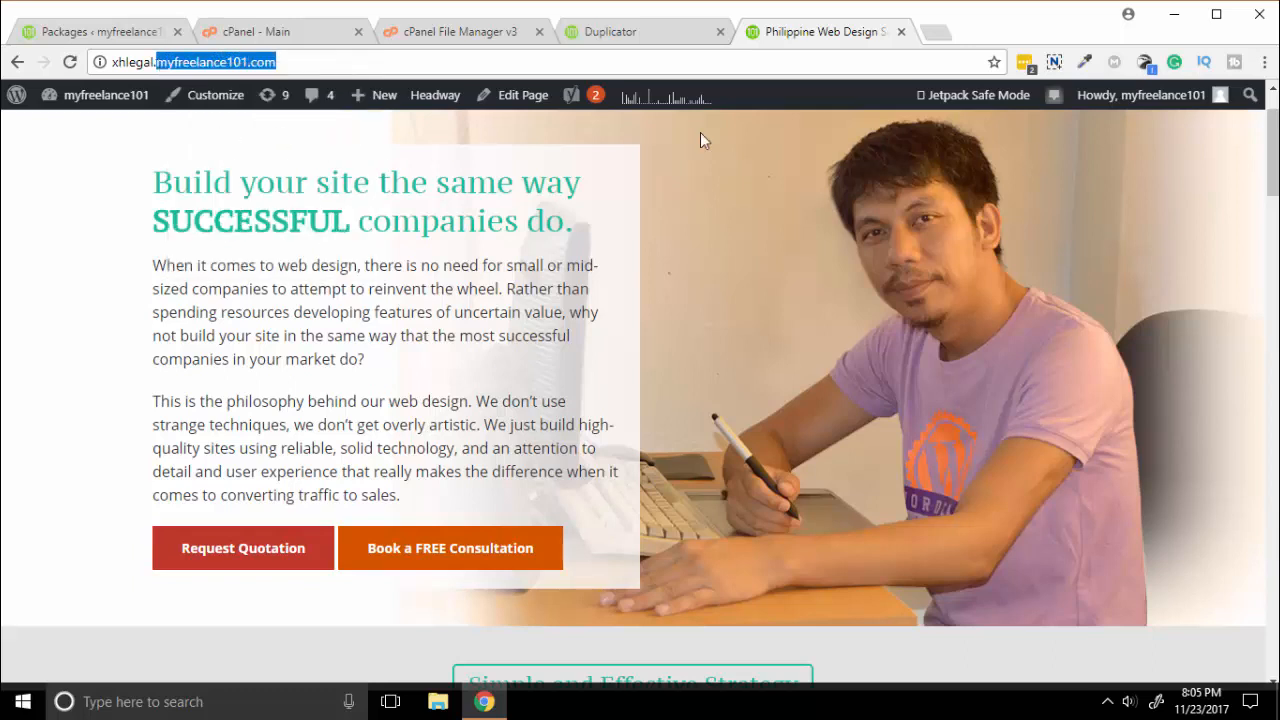
click(928, 36)
right_click(733, 69)
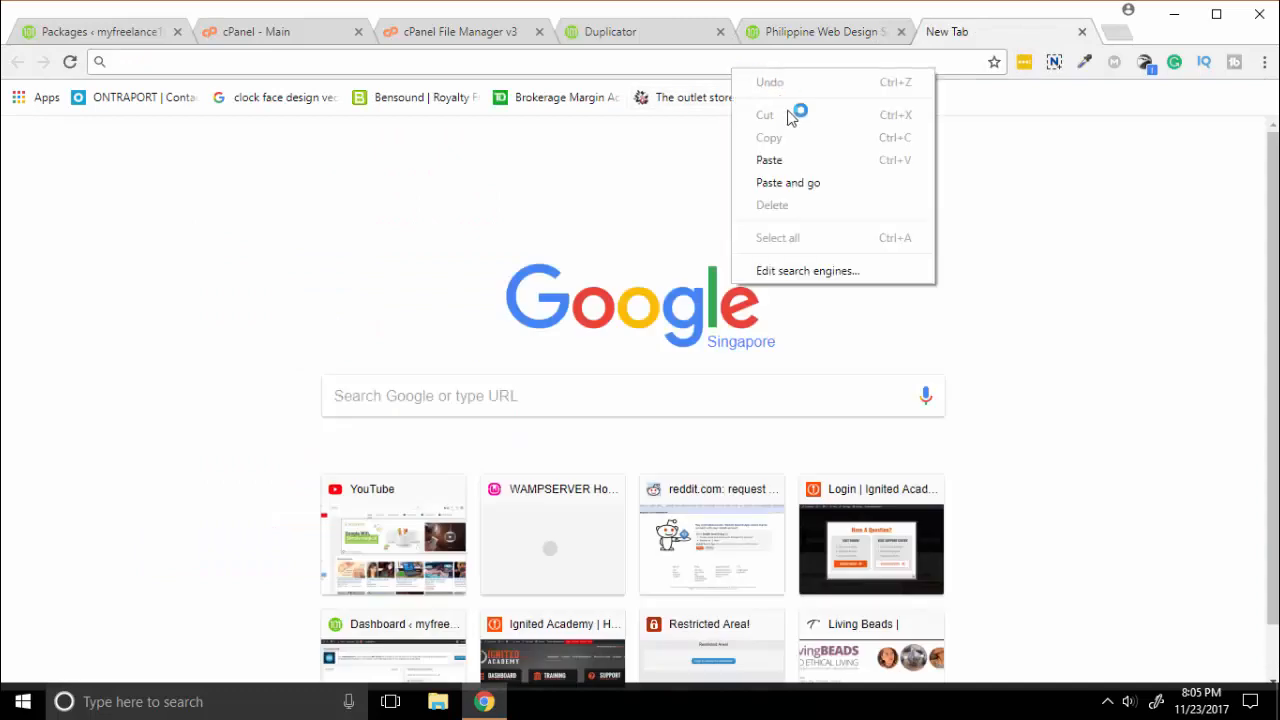
Load the original myfreelance101.com homepage in the second tab beside the clone.
click(820, 182)
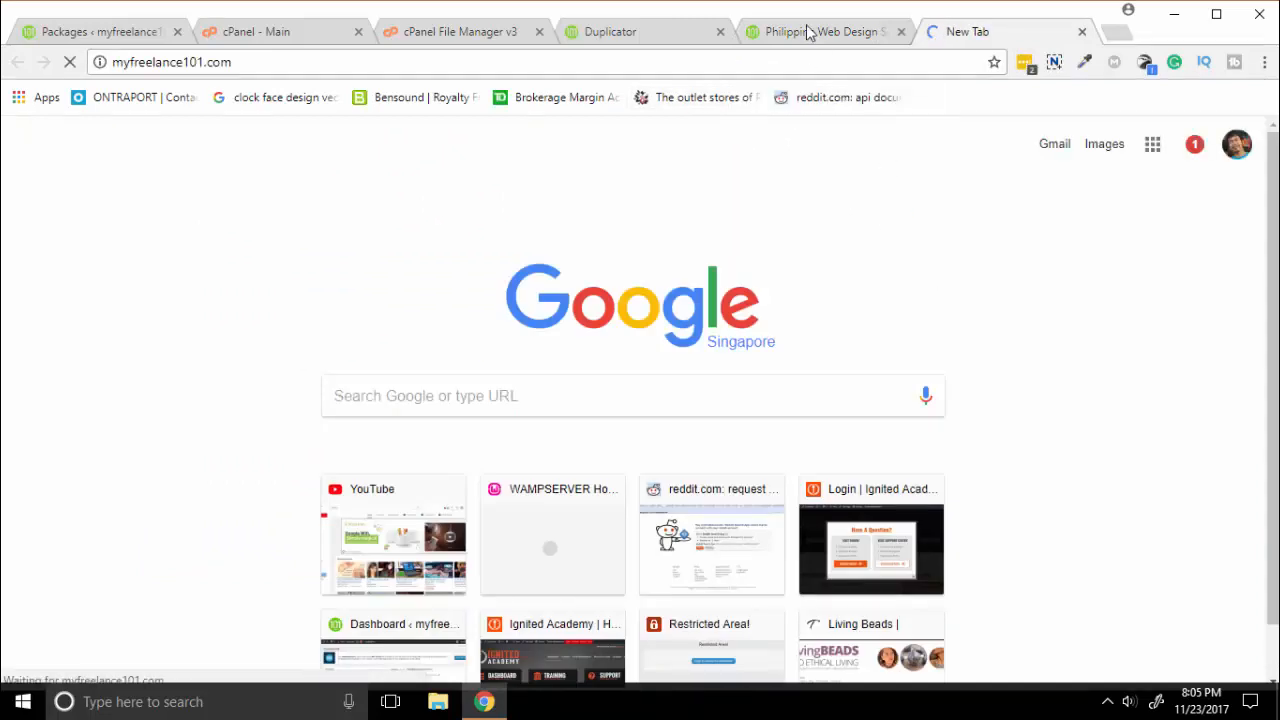
click(841, 34)
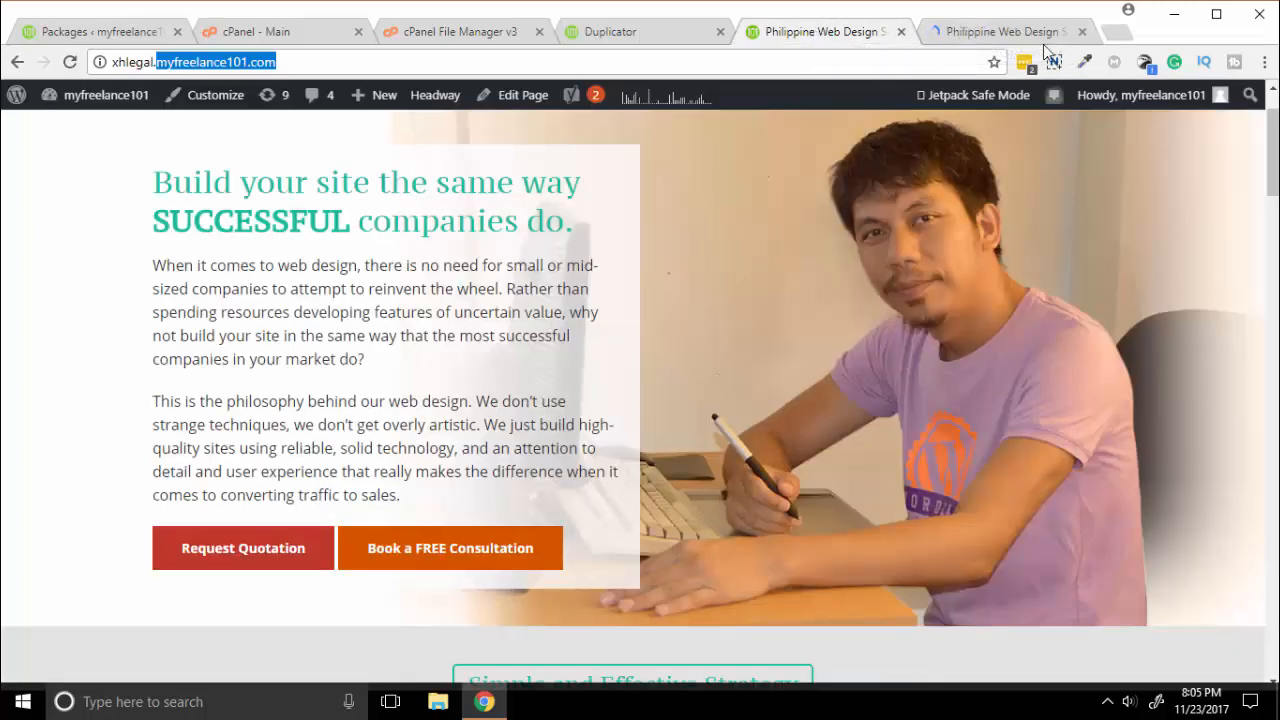
click(729, 197)
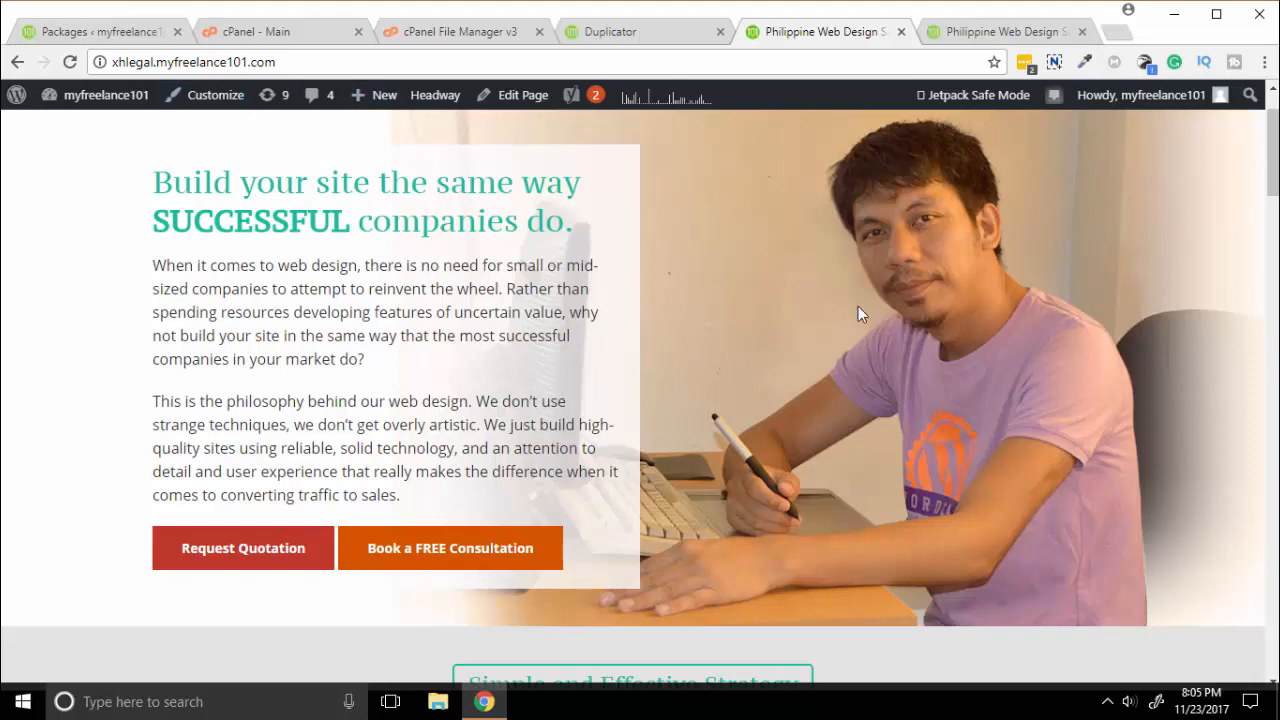
Scroll through the original site and the xhlegal.myfreelance101.com clone to compare their homepage sections.
click(995, 38)
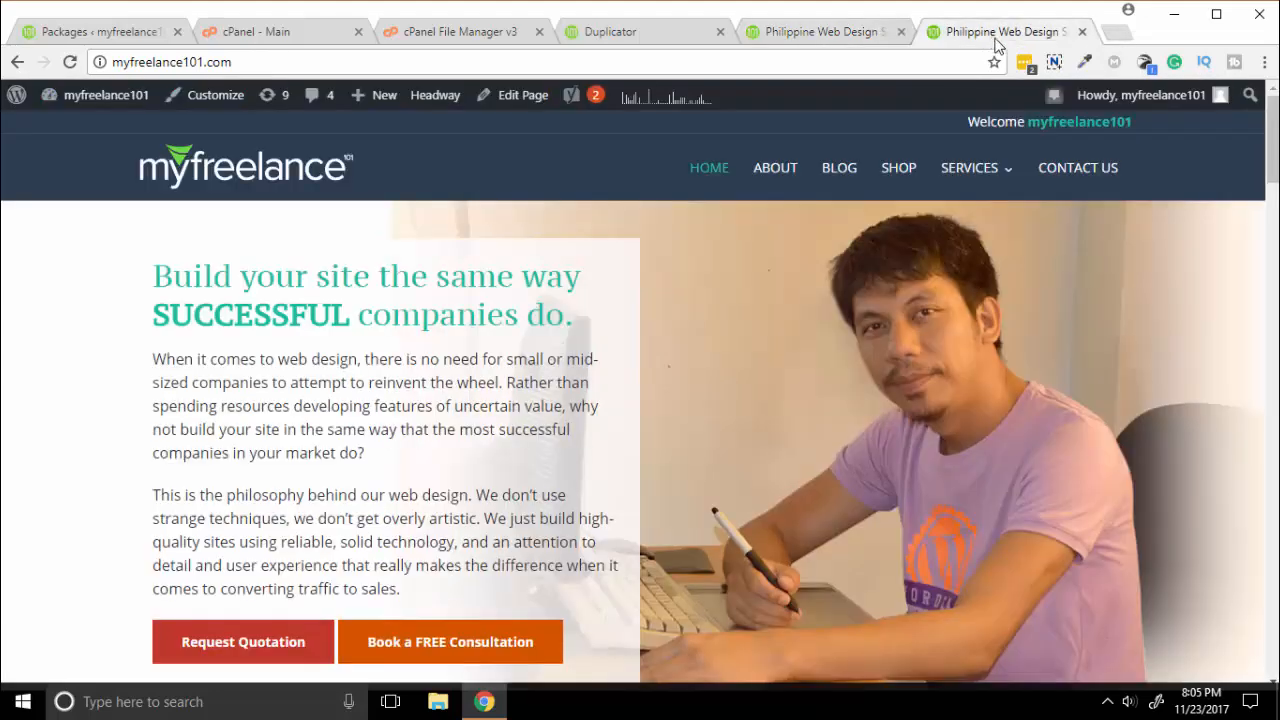
scroll(684, 306, down, 10)
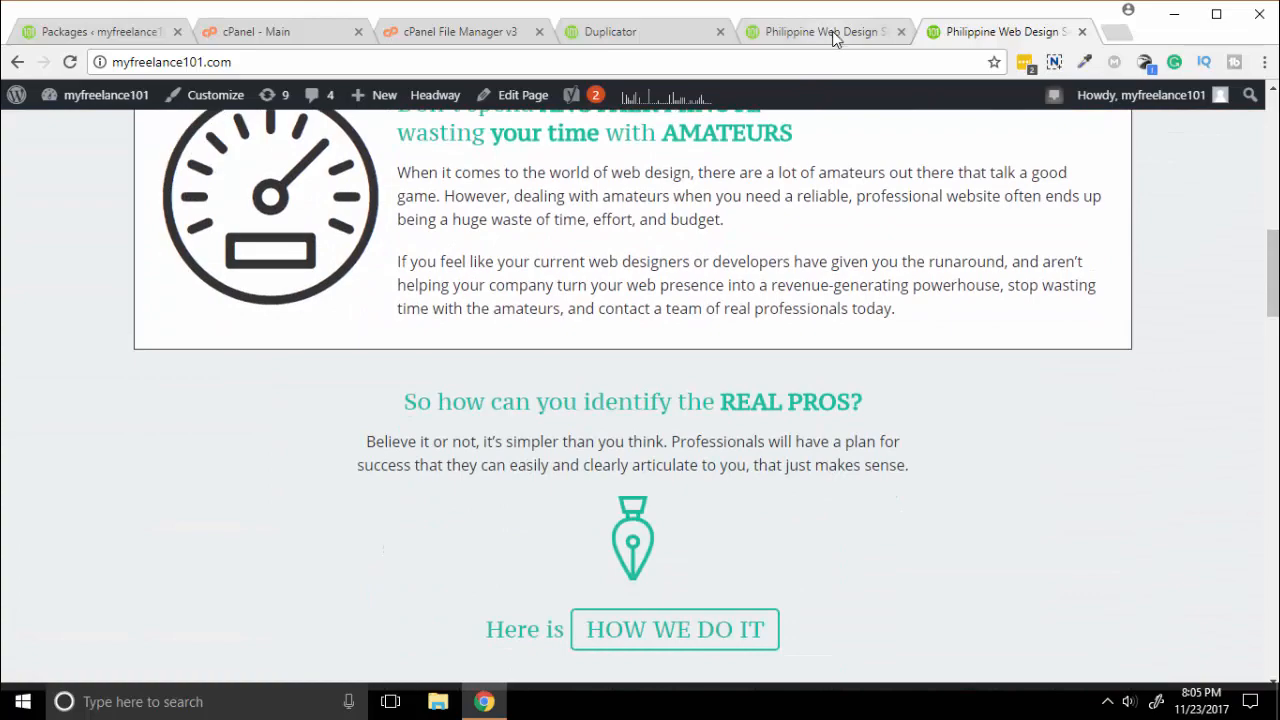
click(835, 38)
scroll(1059, 355, down, 10)
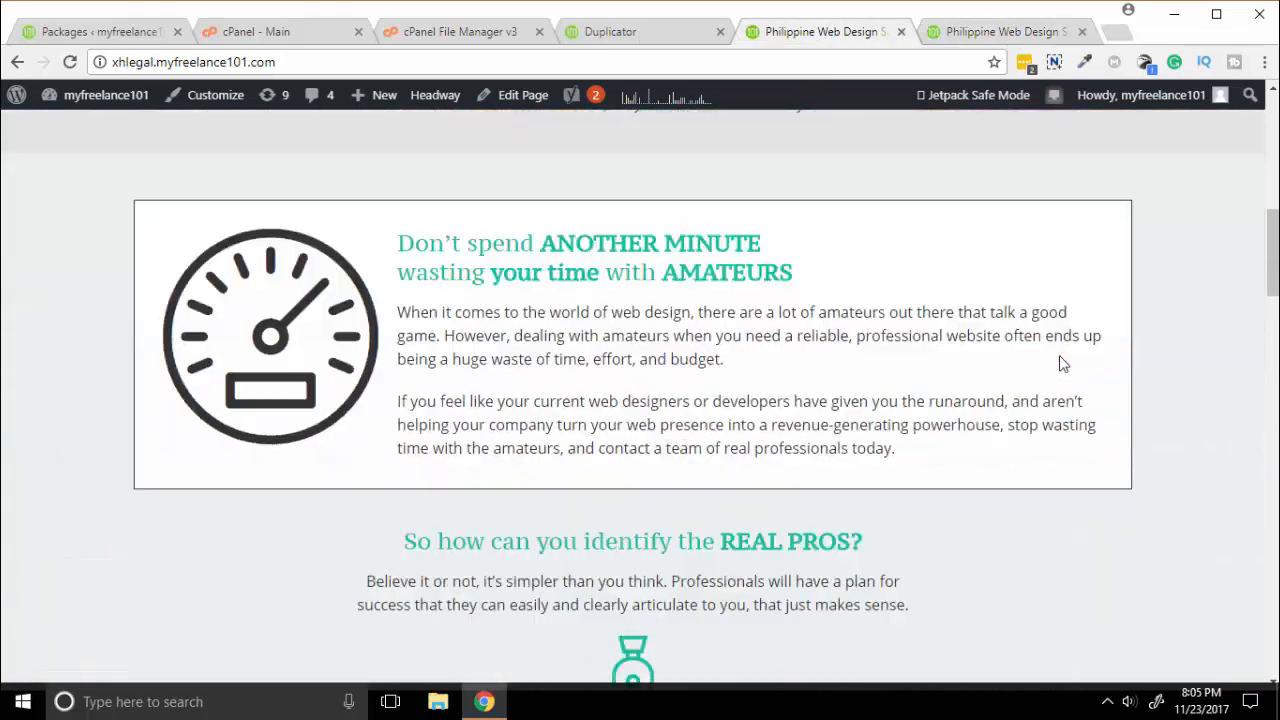
scroll(1062, 364, down, 1)
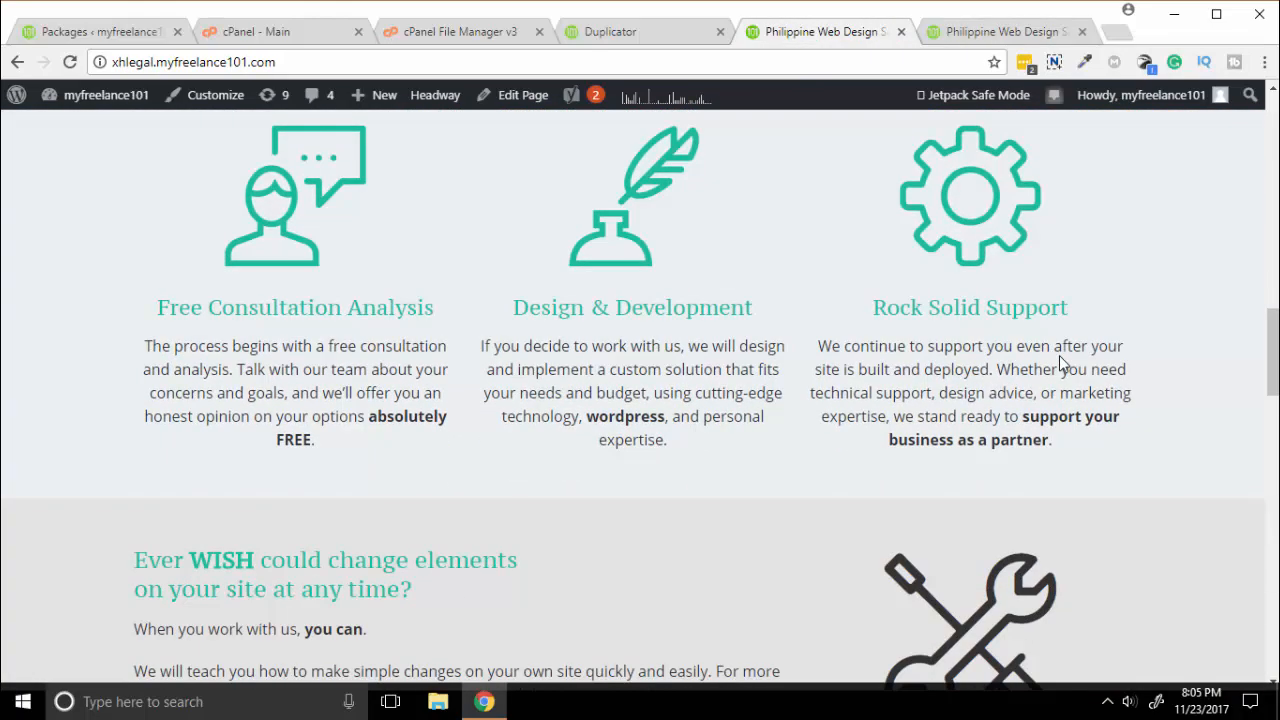